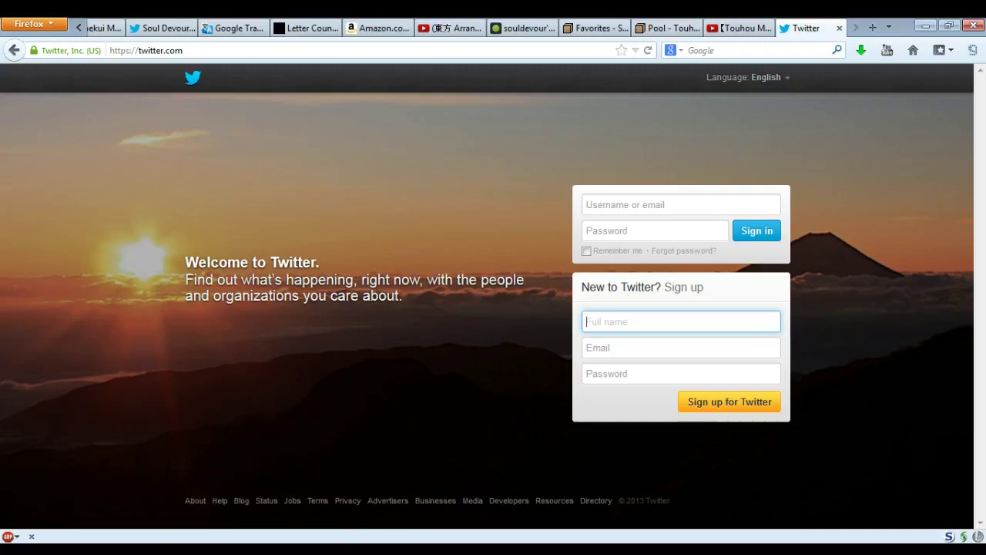
- Reload the Twitter home page by entering twitter.com/ in the address bar
{"action": "left_click_drag", "start_coordinate": [183, 50], "coordinate": [121, 50]}
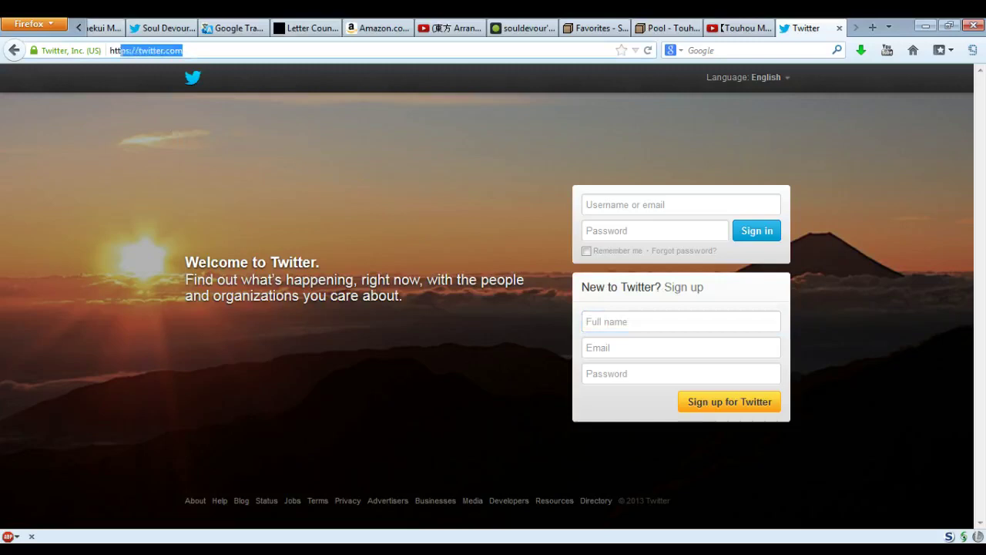
{"action": "left_click", "coordinate": [132, 50]}
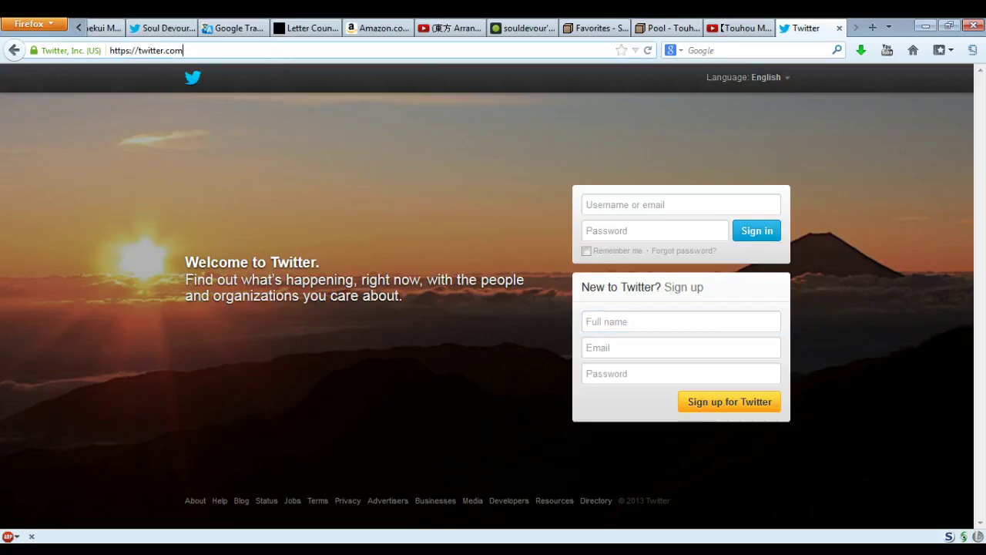
{"action": "left_click_drag", "start_coordinate": [128, 50], "coordinate": [138, 50]}
{"action": "key", "text": "ctrl+a"}
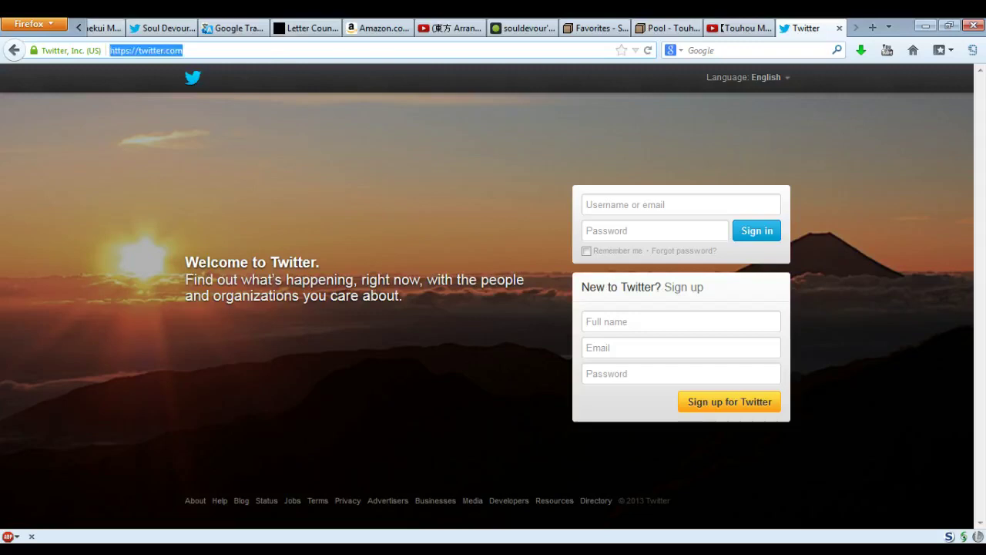
{"action": "type", "text": "twitte"}
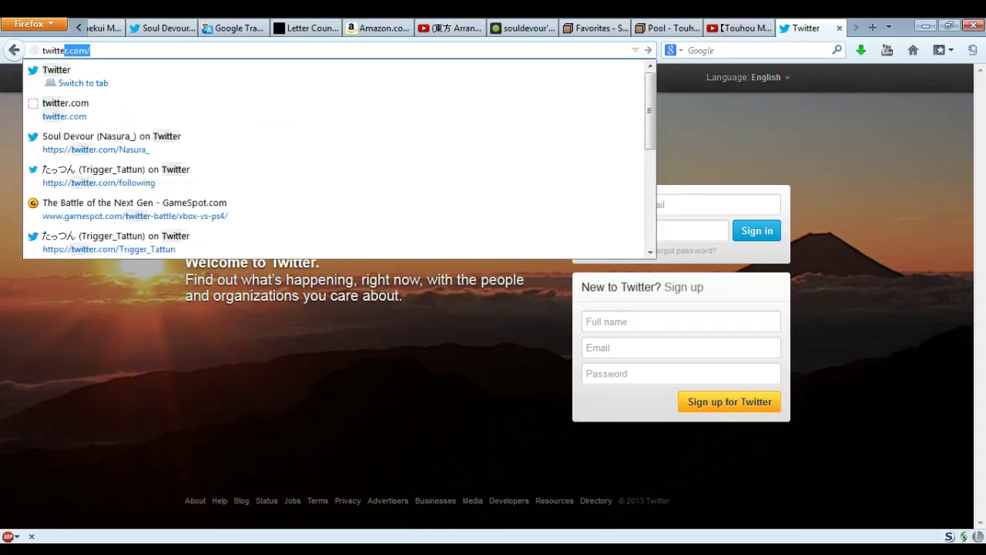
{"action": "type", "text": "r.com"}
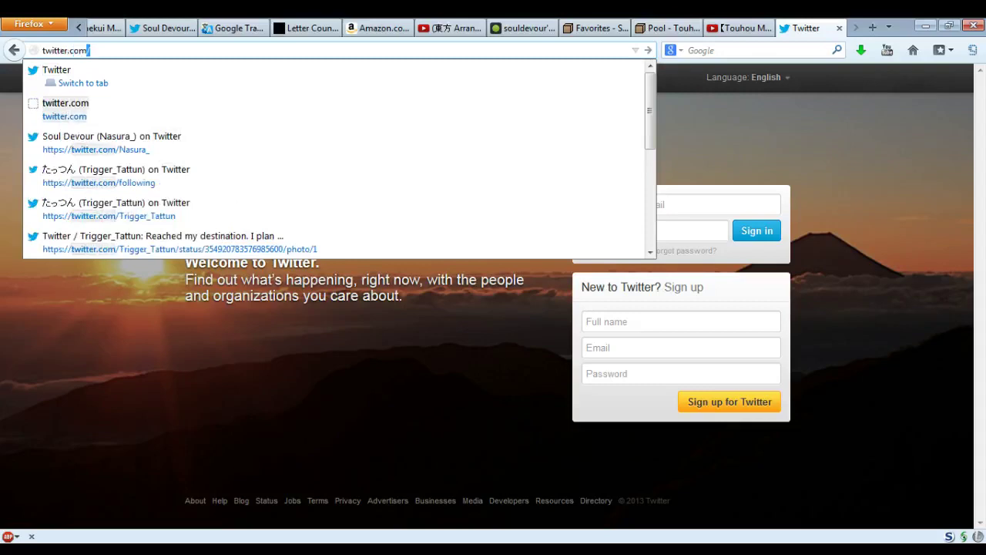
{"action": "type", "text": "/"}
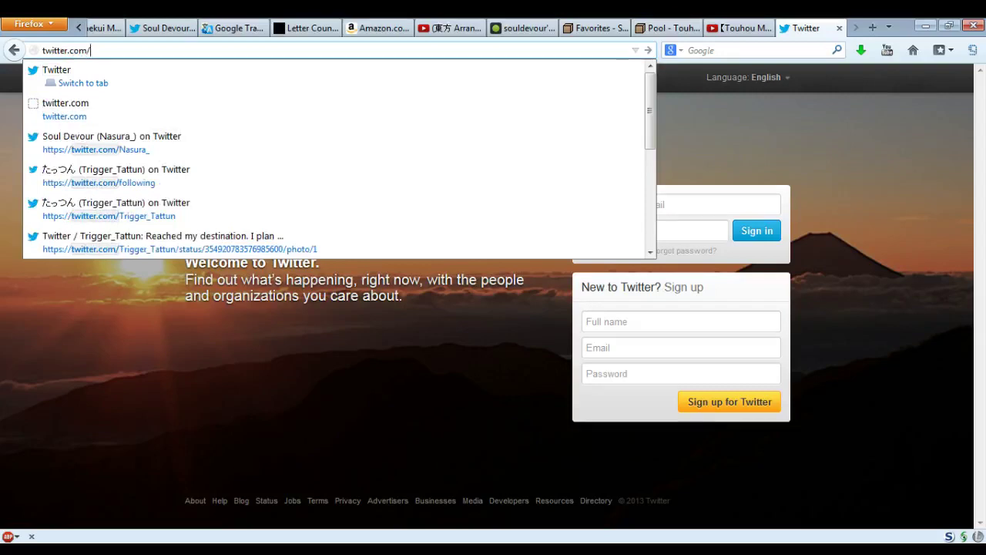
{"action": "key", "text": "Return"}
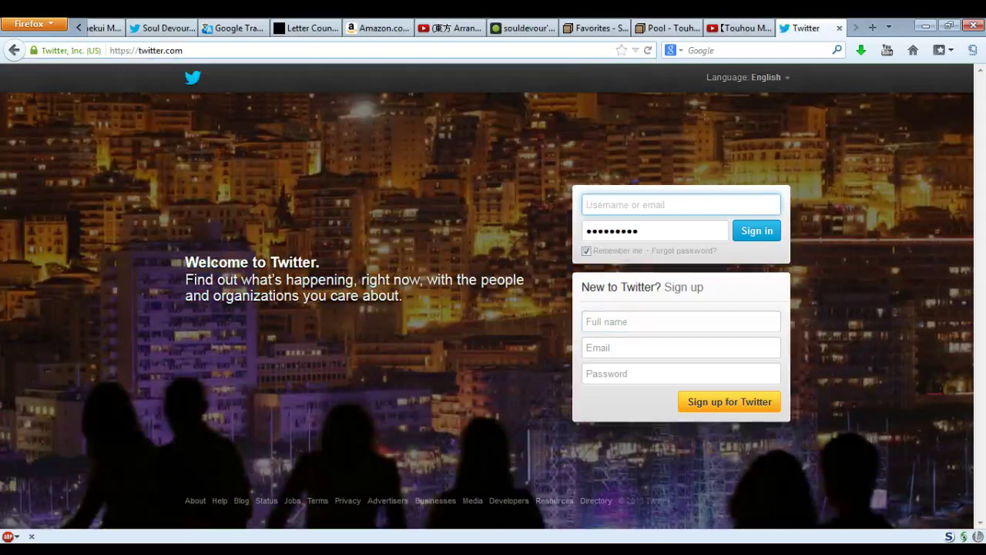
- Delete the saved sign-in password and untick Remember me
{"action": "key", "text": "Tab"}
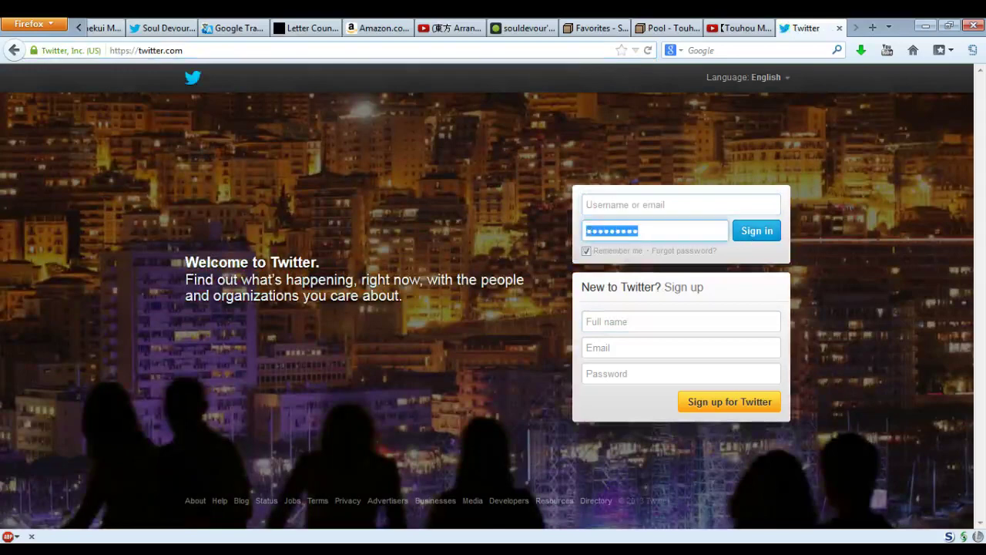
{"action": "key", "text": "BackSpace"}
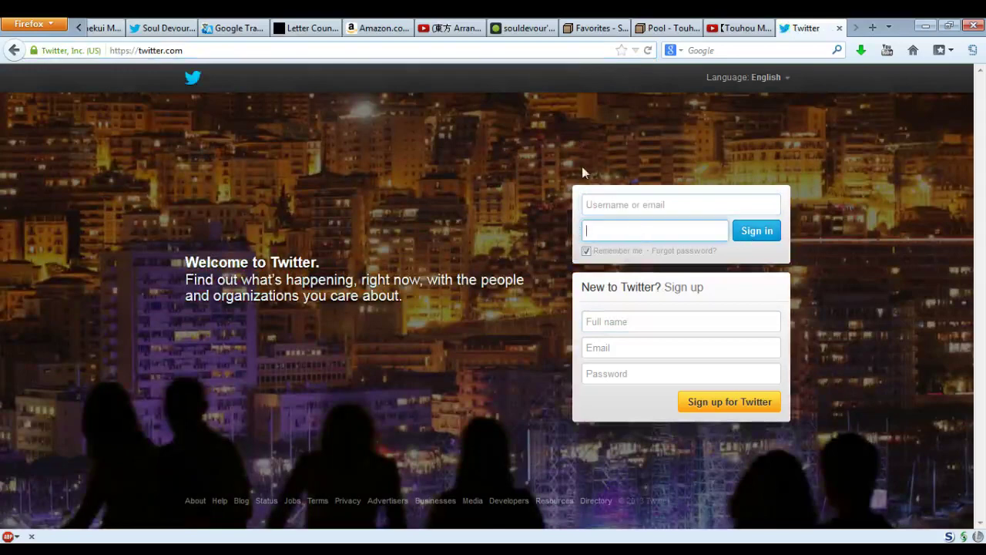
{"action": "left_click", "coordinate": [586, 250]}
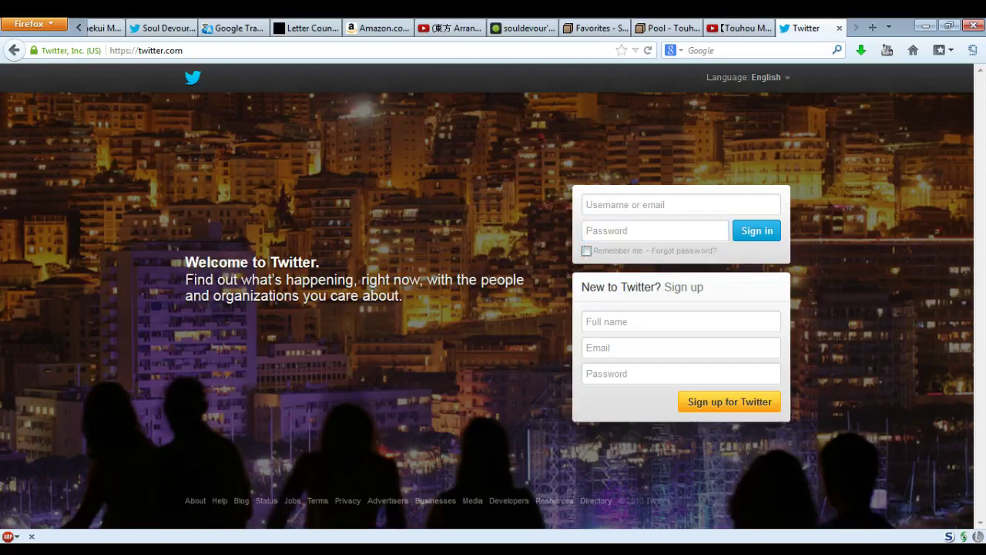
{"action": "left_click", "coordinate": [681, 322]}
{"action": "left_click_drag", "start_coordinate": [579, 286], "coordinate": [816, 308]}
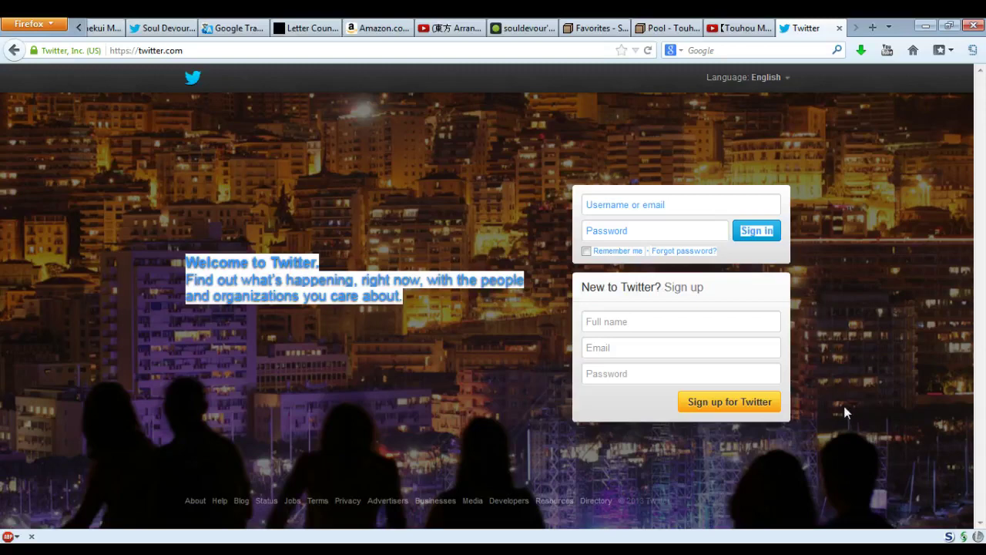
{"action": "left_click", "coordinate": [724, 307]}
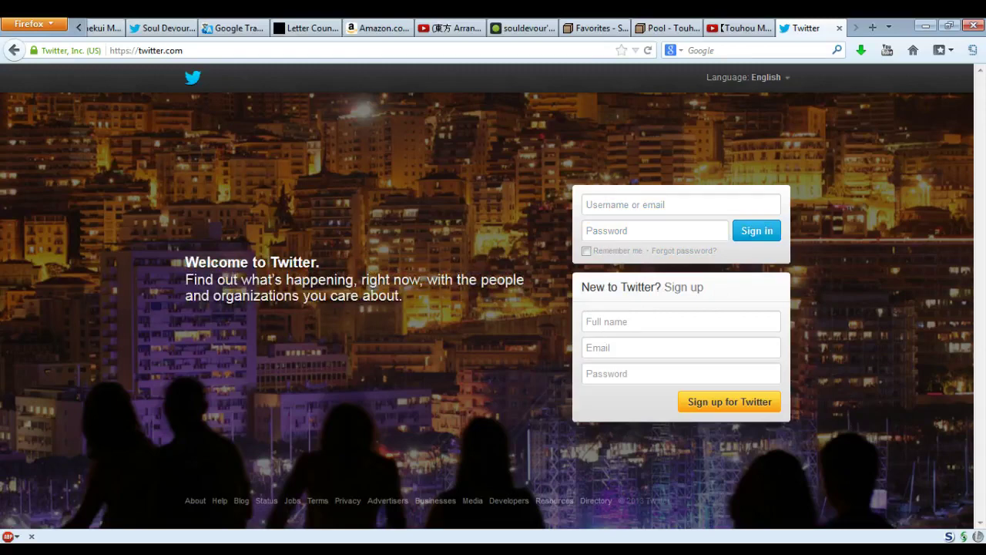
{"action": "left_click", "coordinate": [623, 313]}
{"action": "left_click", "coordinate": [656, 312]}
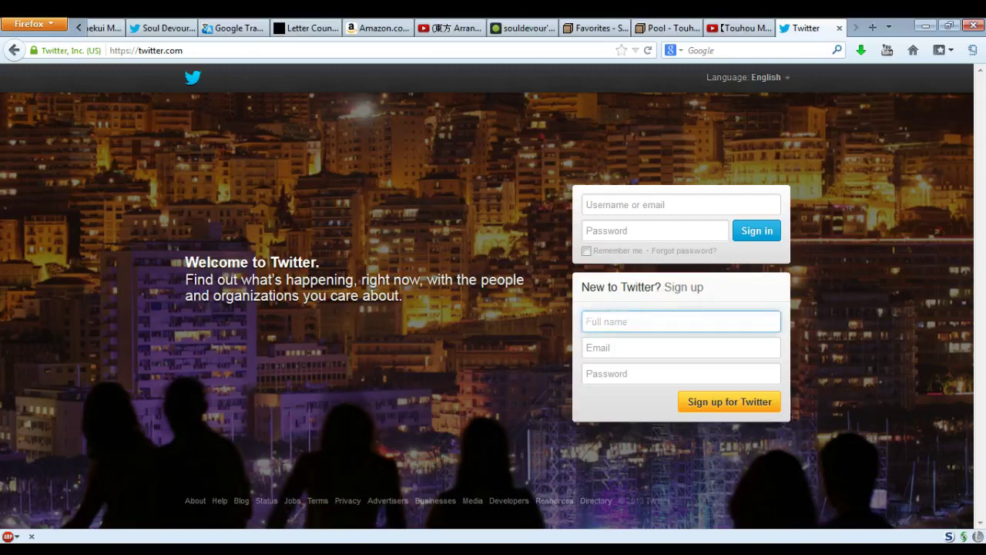
- Enter the new account's full name in the sign-up Full name box, dropping the stray trailing letter
{"action": "type", "text": "Soul Devour Nasura D"}
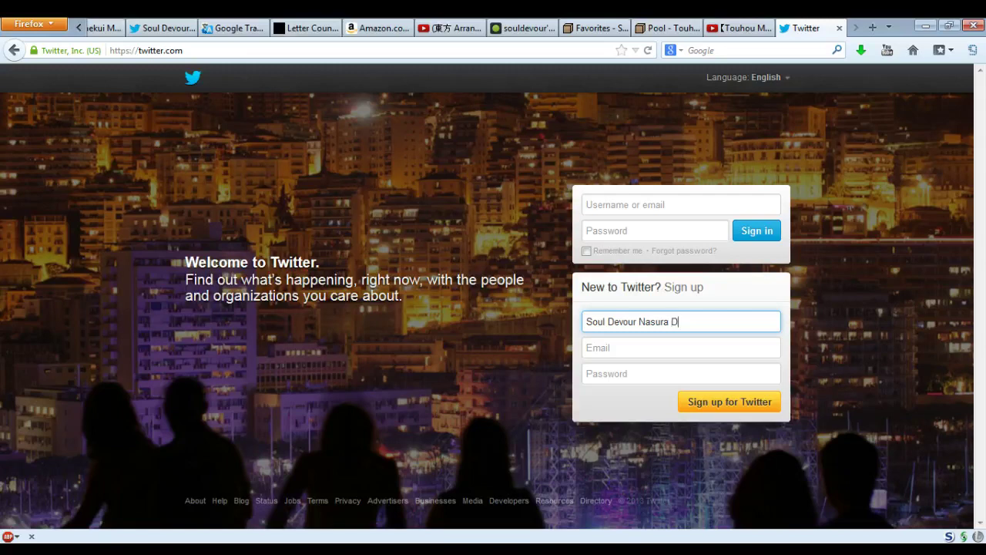
{"action": "key", "text": "BackSpace"}
{"action": "key", "text": "BackSpace"}
{"action": "left_click", "coordinate": [681, 348]}
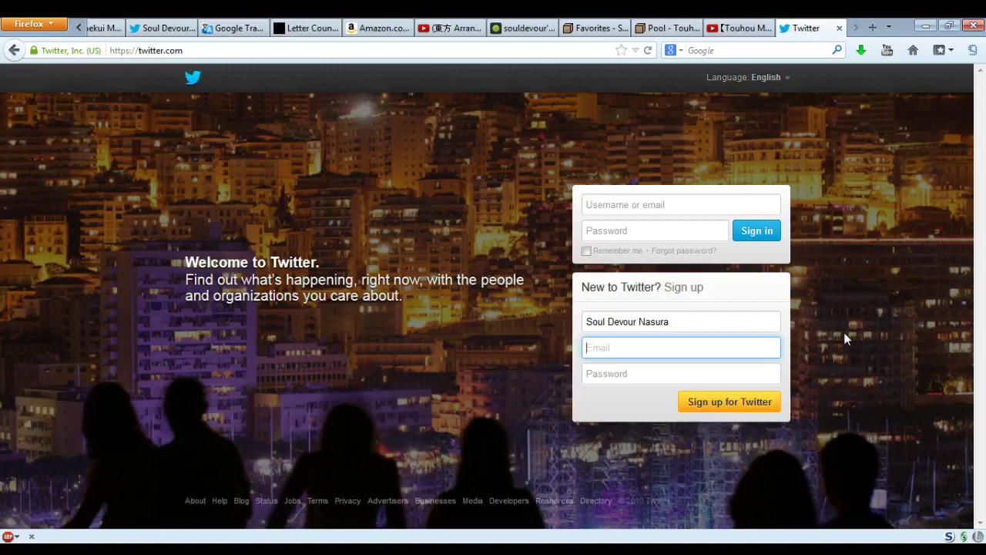
- Enter a Gmail sign-up address and password, then submit with Sign up for Twitter
{"action": "key", "text": "Tab"}
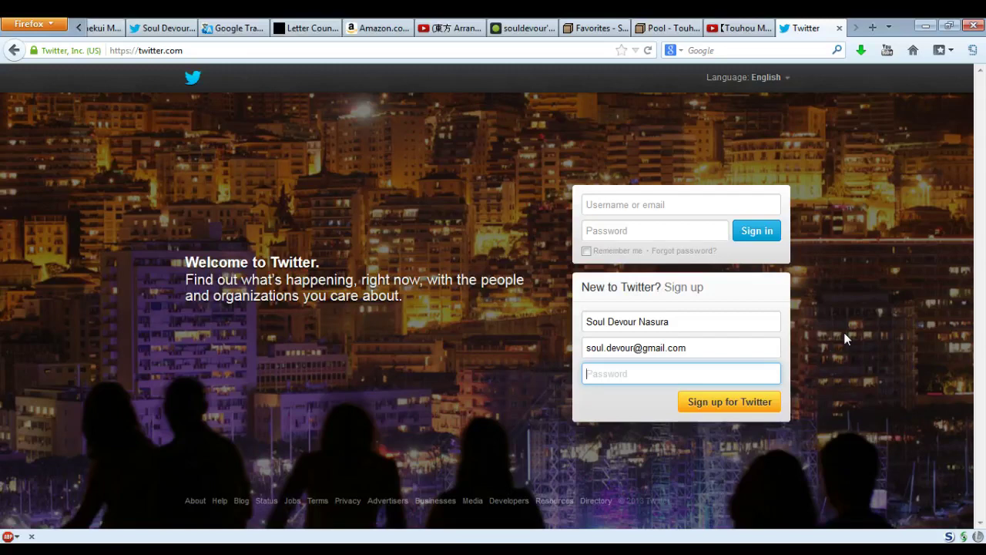
{"action": "type", "text": "********"}
{"action": "type", "text": "aa"}
{"action": "key", "text": "BackSpace"}
{"action": "key", "text": "BackSpace"}
{"action": "left_click", "coordinate": [702, 402]}
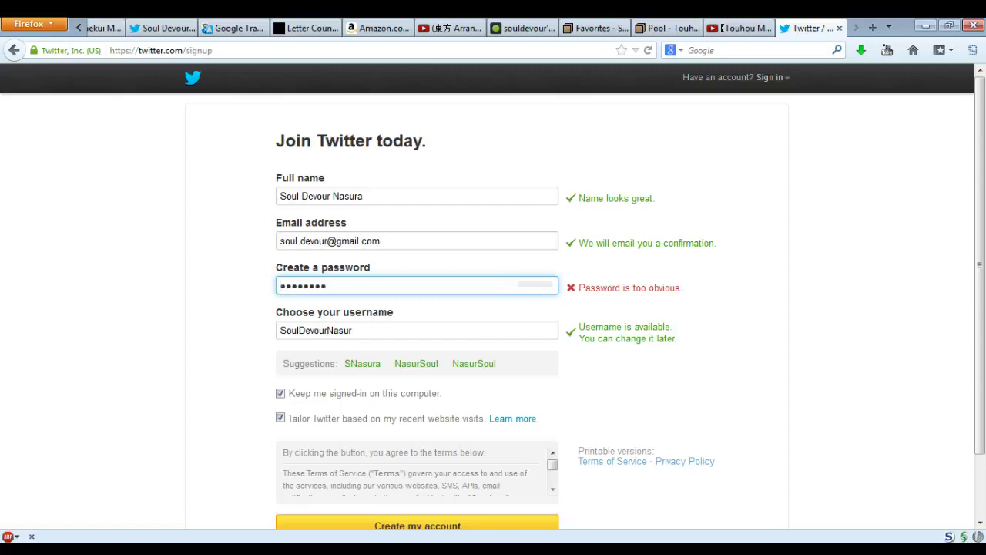
- Lengthen the sign-up password until it is rated Password is perfect
{"action": "left_click", "coordinate": [327, 285]}
{"action": "type", "text": "1"}
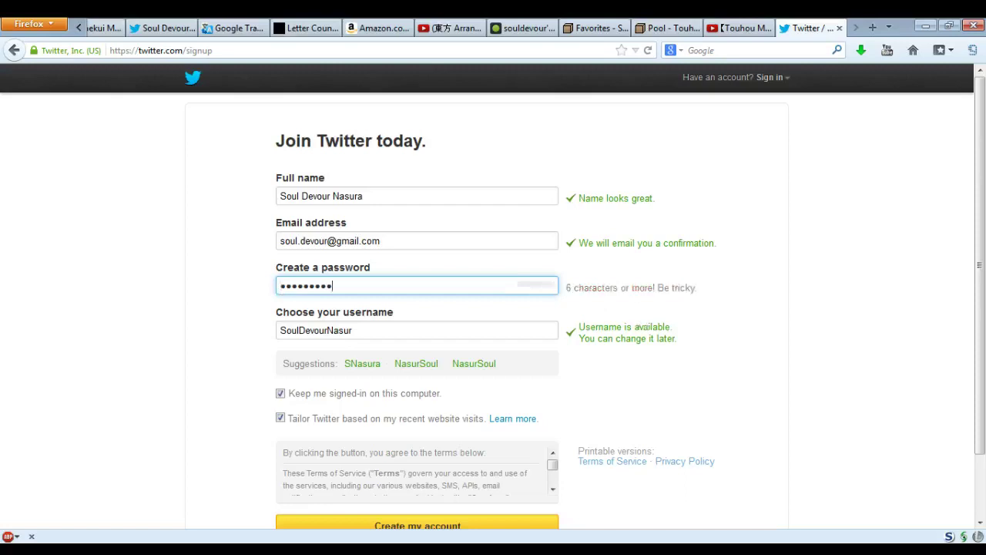
{"action": "left_click", "coordinate": [721, 341]}
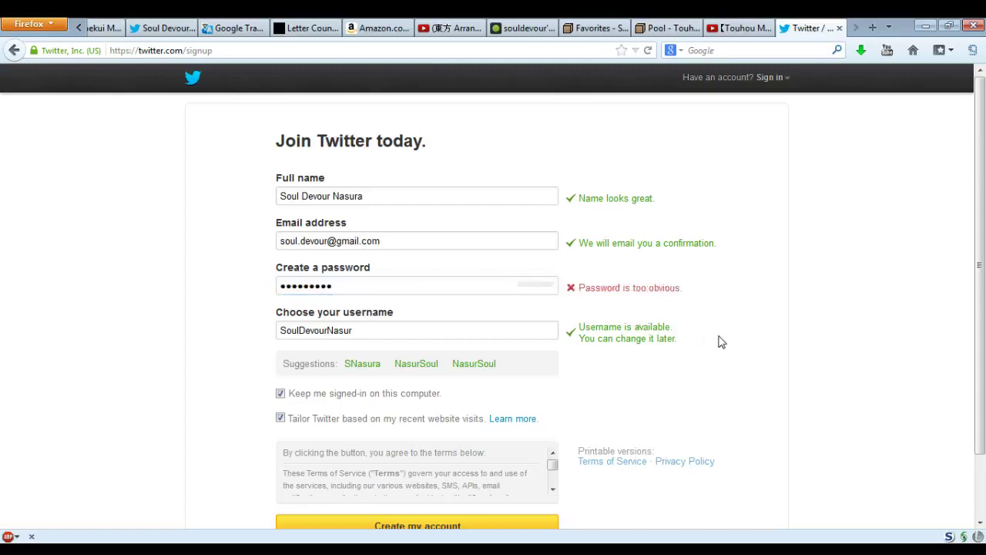
{"action": "left_click", "coordinate": [523, 287]}
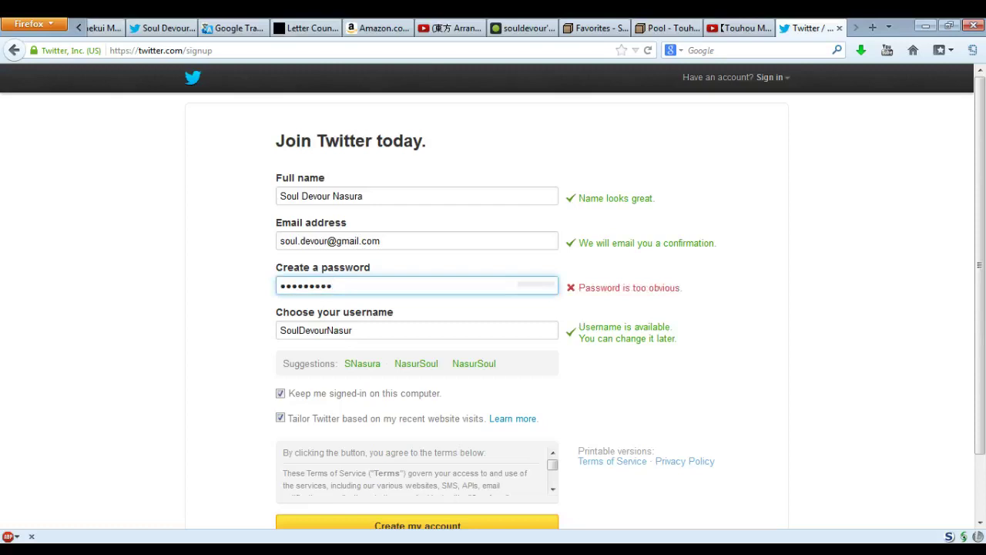
{"action": "type", "text": "a"}
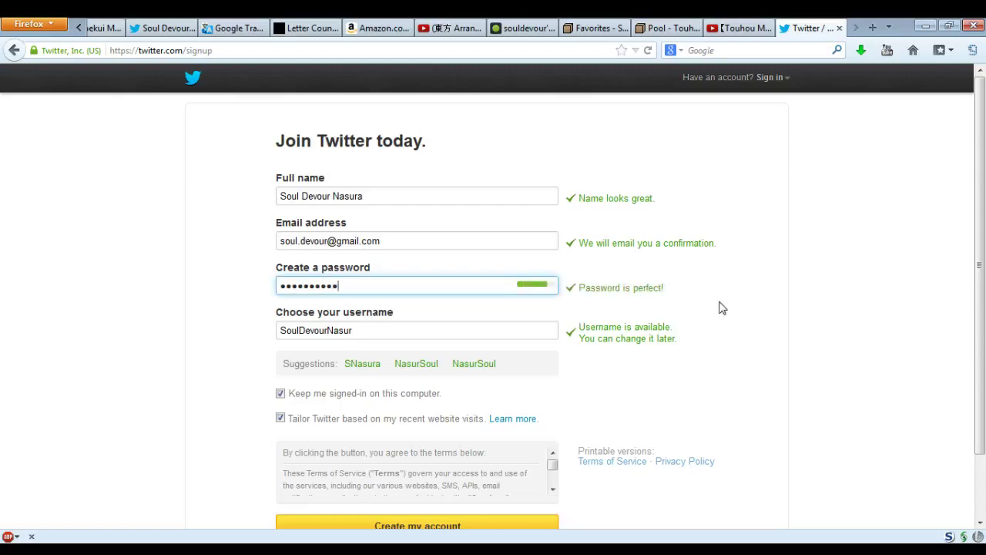
{"action": "left_click", "coordinate": [722, 299]}
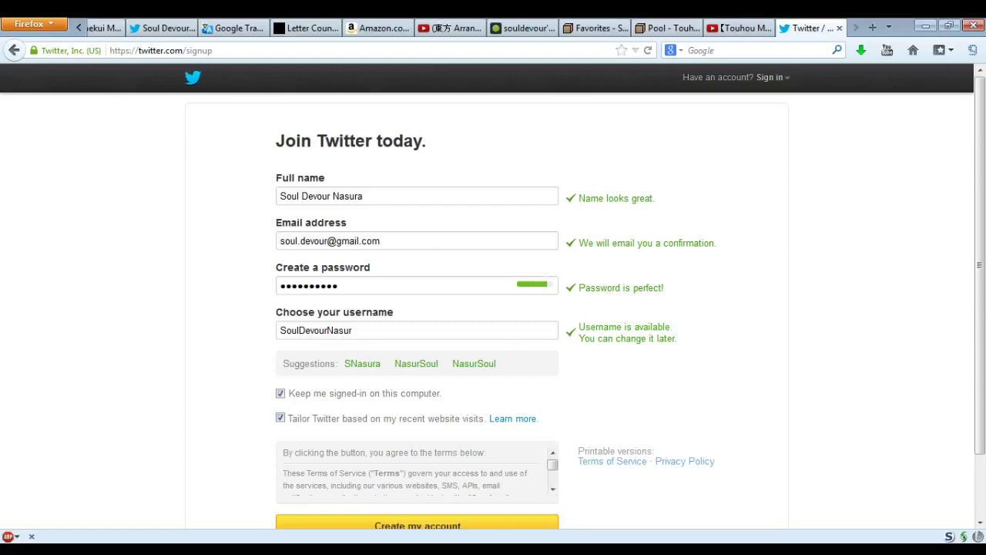
- Replace the already-registered email with a different Gmail address
{"action": "scroll", "coordinate": [363, 330], "scroll_direction": "down", "scroll_amount": 2}
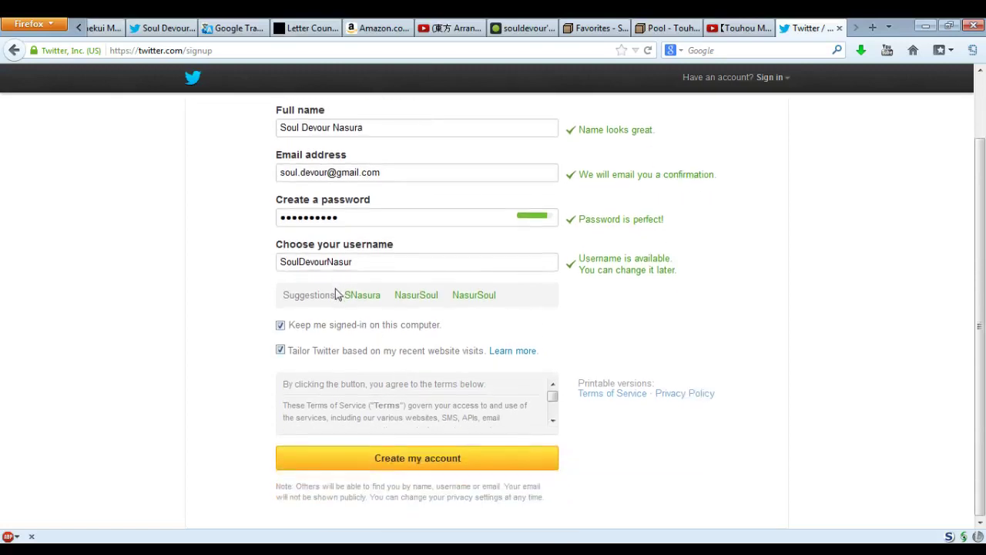
{"action": "scroll", "coordinate": [336, 294], "scroll_direction": "up", "scroll_amount": 2}
{"action": "triple_click", "coordinate": [347, 241]}
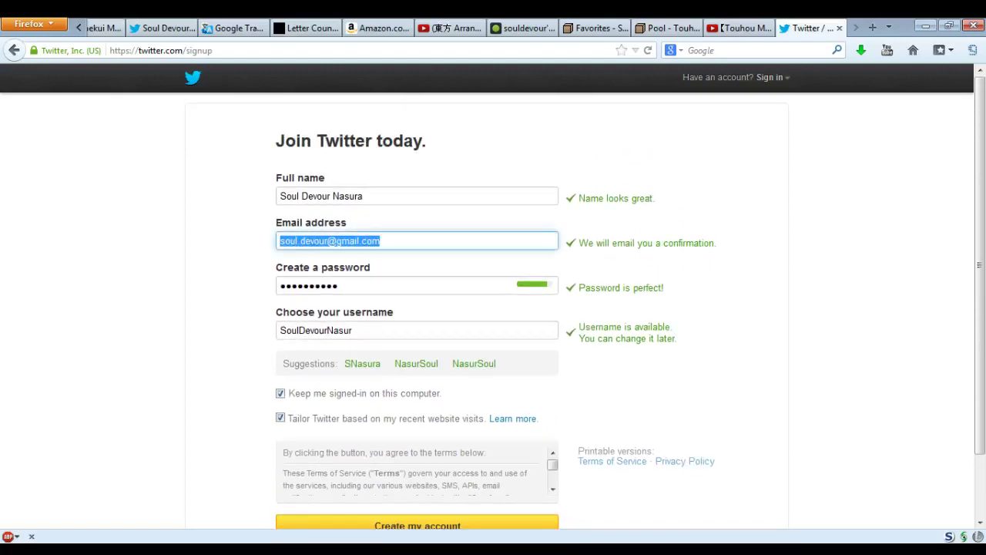
{"action": "key", "text": "End"}
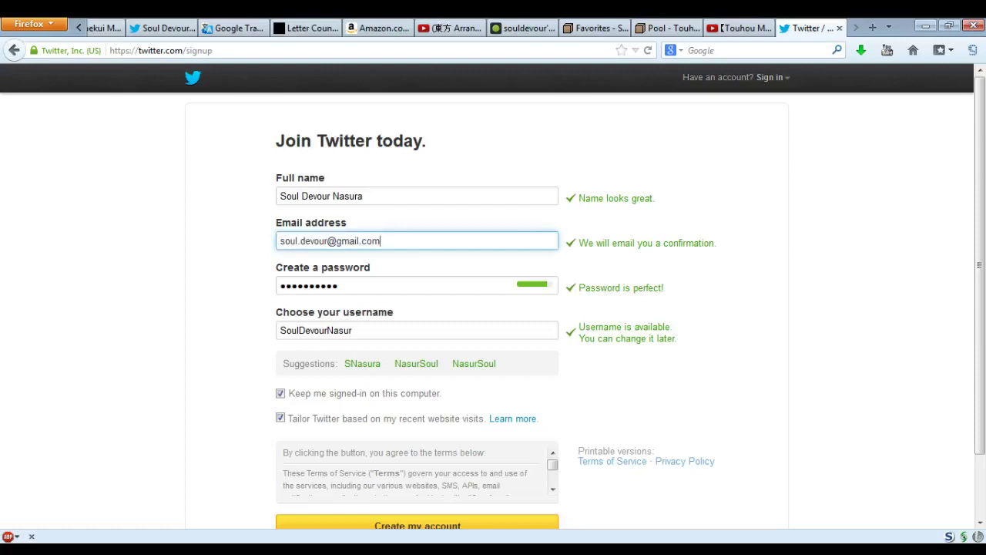
{"action": "key", "text": "ctrl+a"}
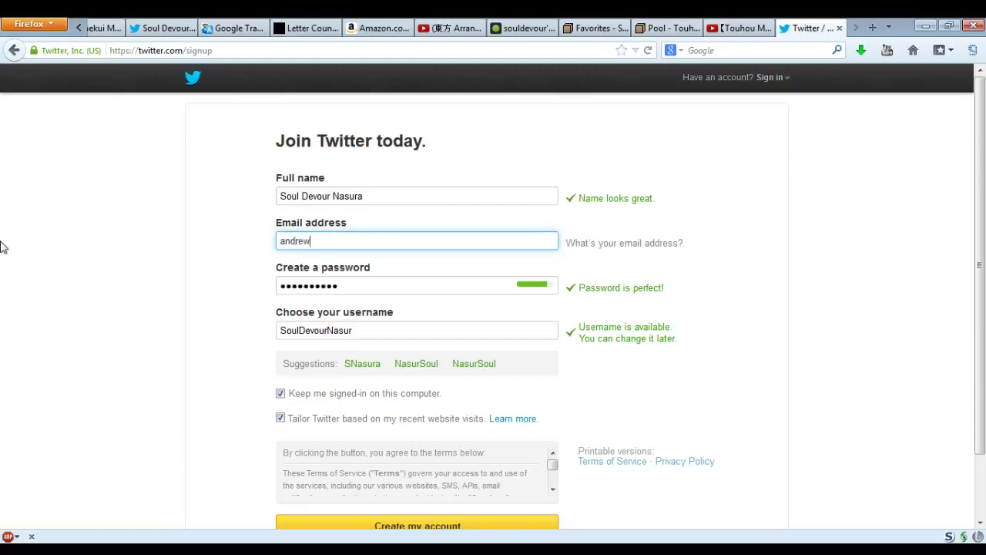
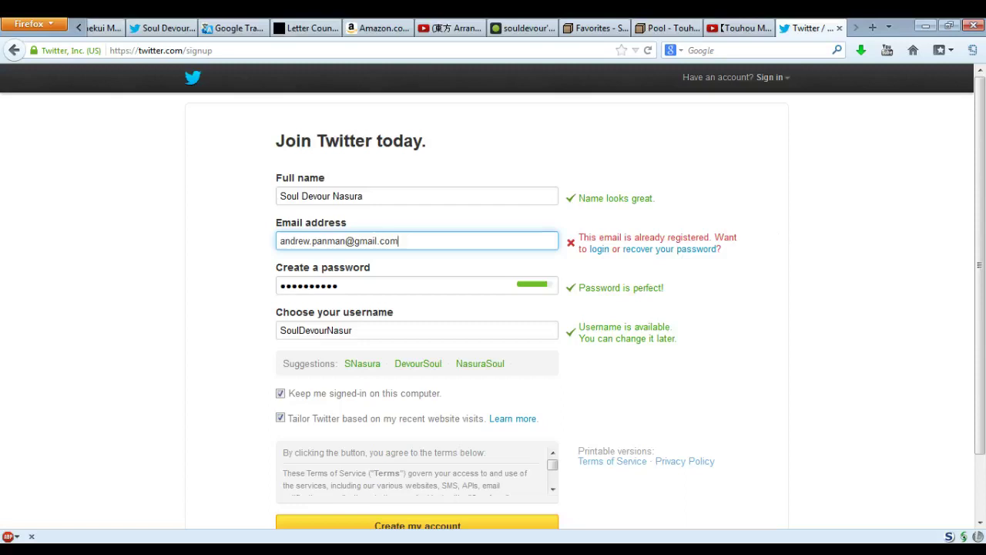
{"action": "left_click", "coordinate": [872, 26]}
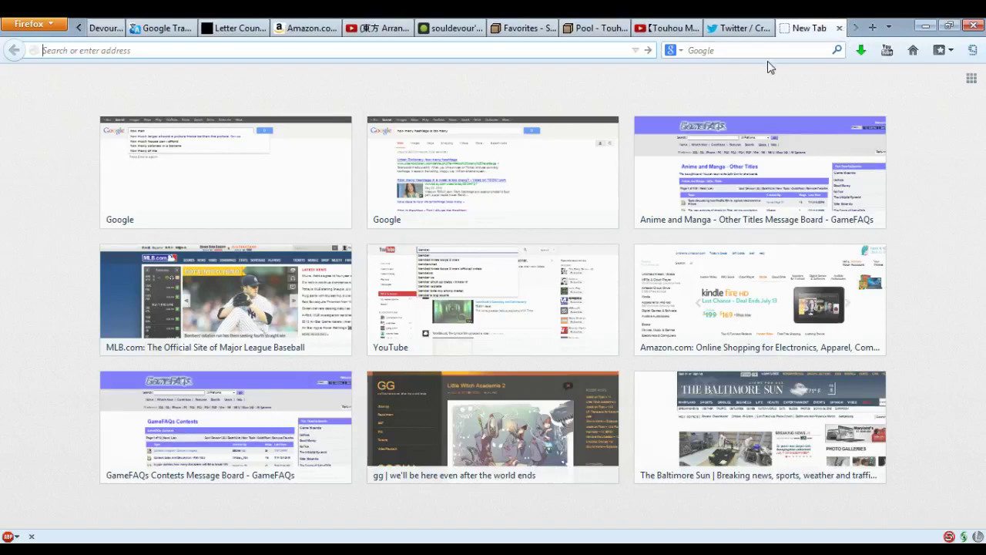
- Load yahoo.com in the new tab, sign out of the current account, and show the Sign In options
{"action": "type", "text": "yahoo.com/"}
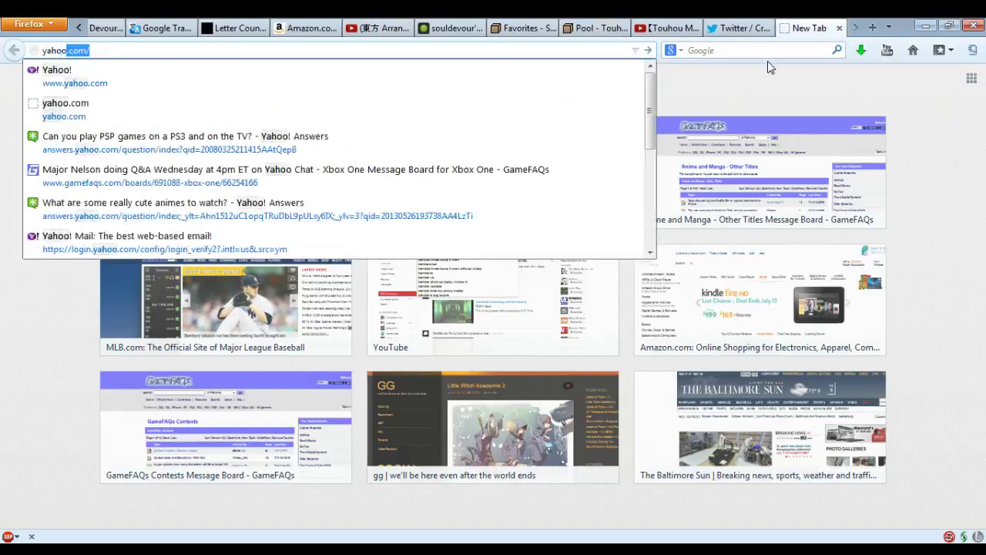
{"action": "key", "text": "Return"}
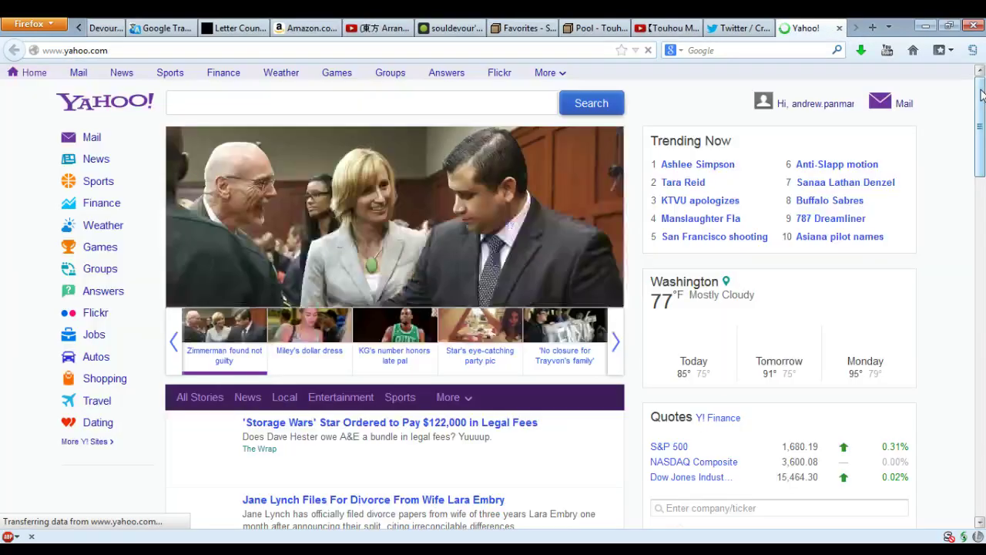
{"action": "mouse_move", "coordinate": [783, 108]}
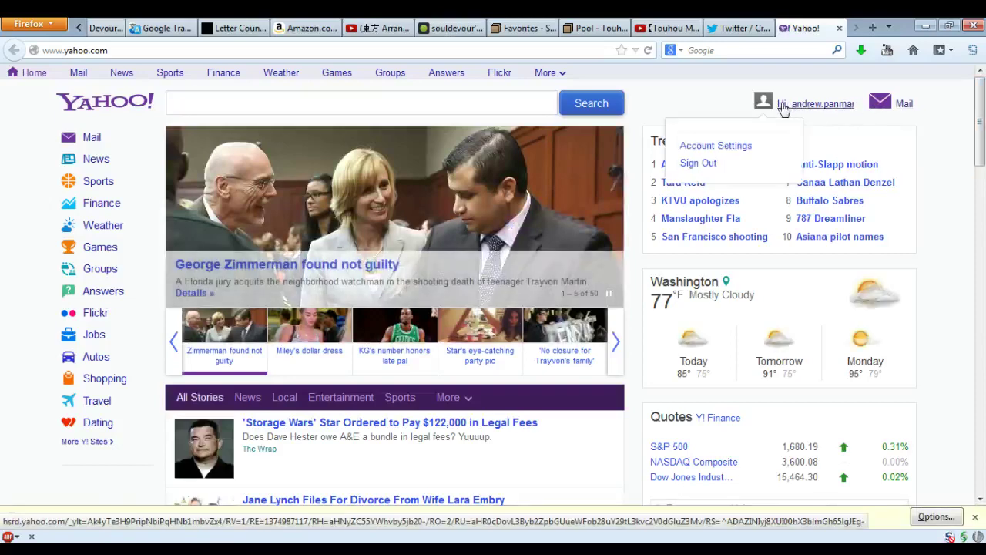
{"action": "left_click", "coordinate": [696, 163]}
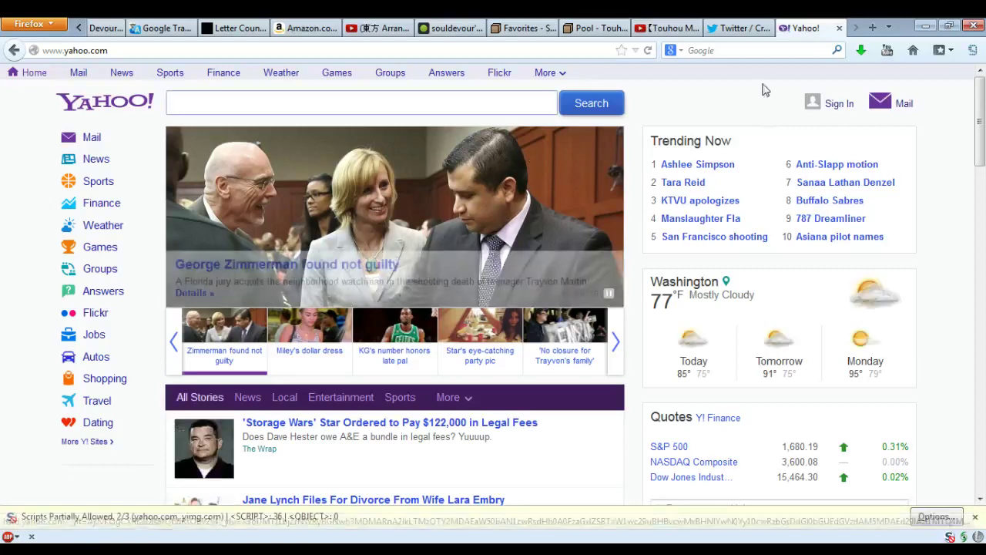
{"action": "mouse_move", "coordinate": [850, 114]}
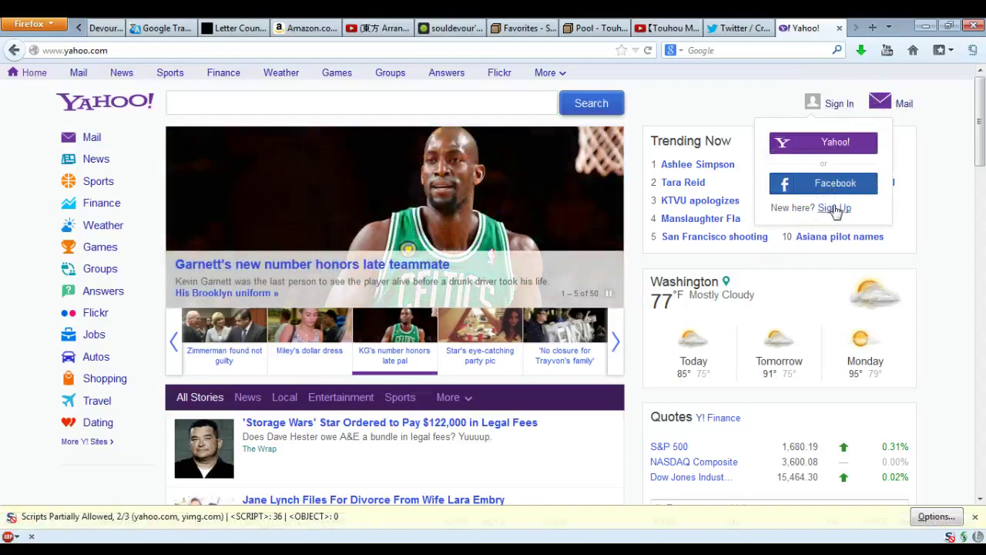
- Open Yahoo's Sign Up form and enter the new account's first and last name
{"action": "left_click", "coordinate": [833, 210]}
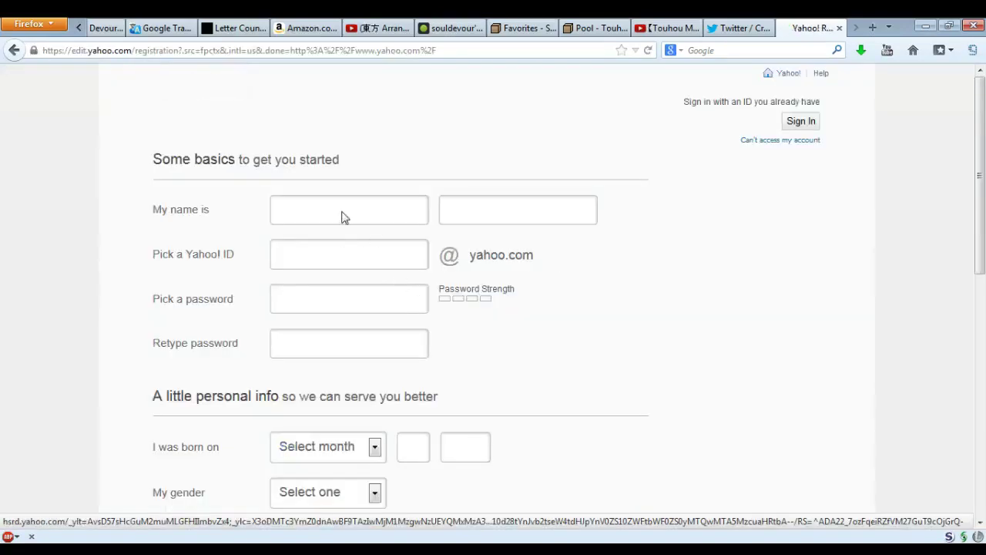
{"action": "left_click", "coordinate": [341, 210]}
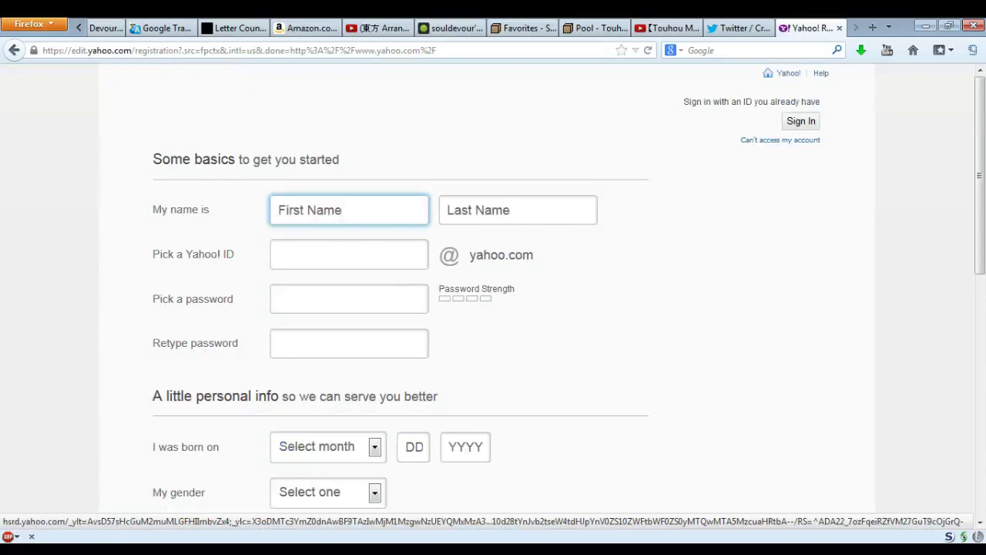
{"action": "triple_click", "coordinate": [341, 210]}
{"action": "key", "text": "BackSpace"}
{"action": "type", "text": "Soul"}
{"action": "key", "text": "Tab"}
{"action": "type", "text": "Devour"}
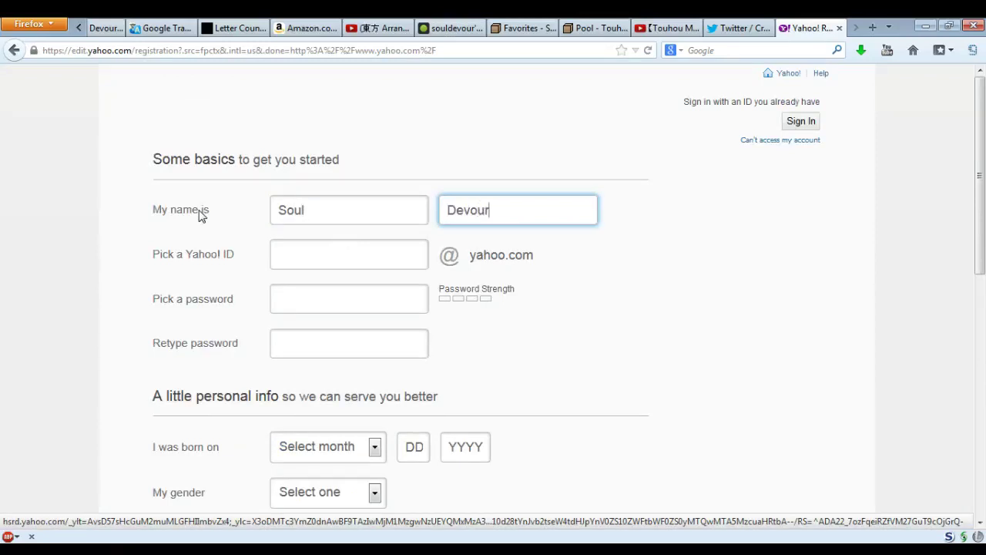
{"action": "key", "text": "Tab"}
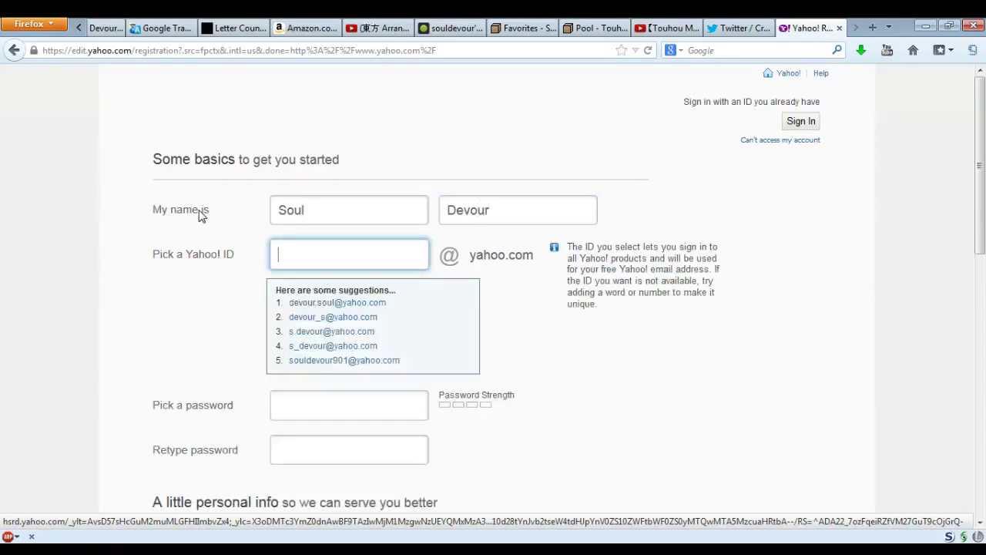
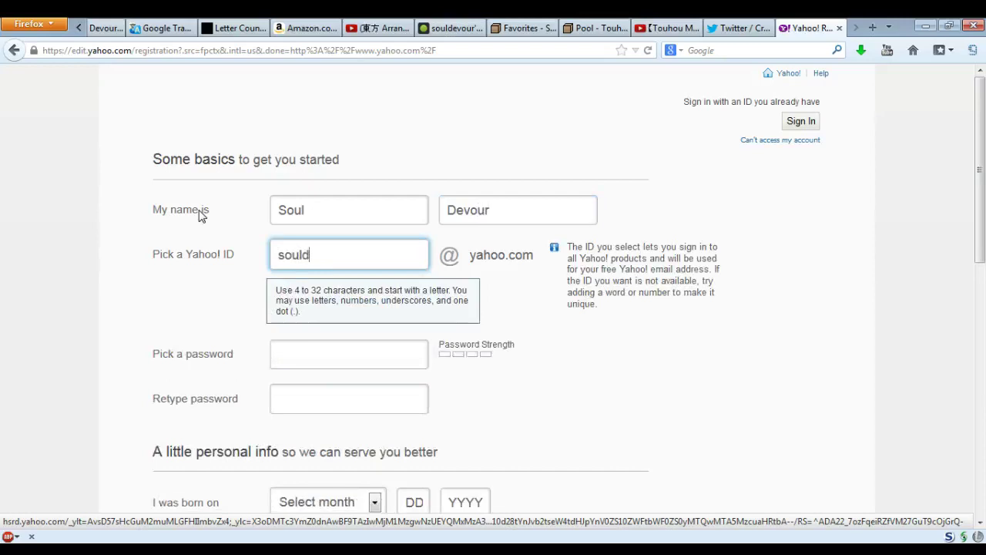
- Choose a Yahoo ID, appending 1 once the first choice proves unavailable
{"action": "left_click", "coordinate": [623, 347]}
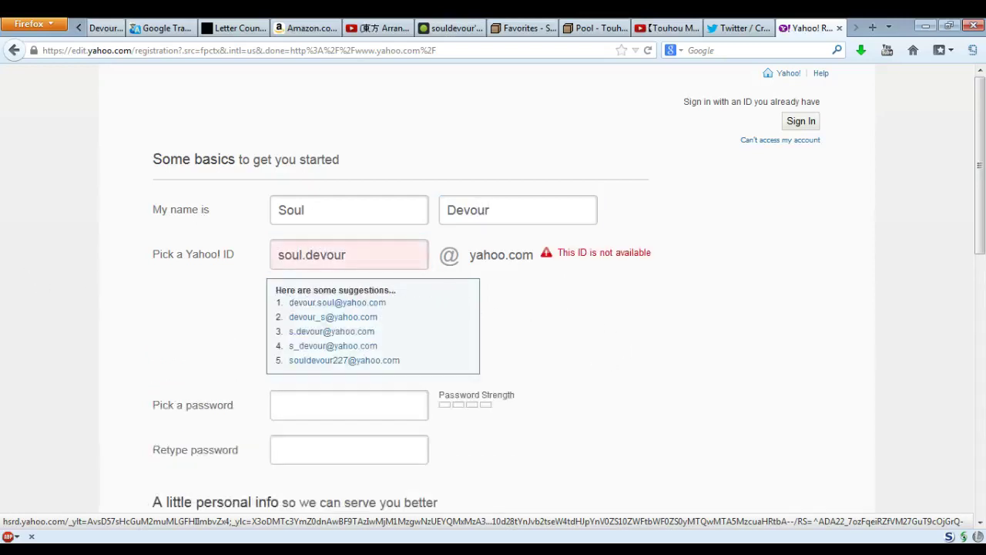
{"action": "left_click", "coordinate": [346, 254]}
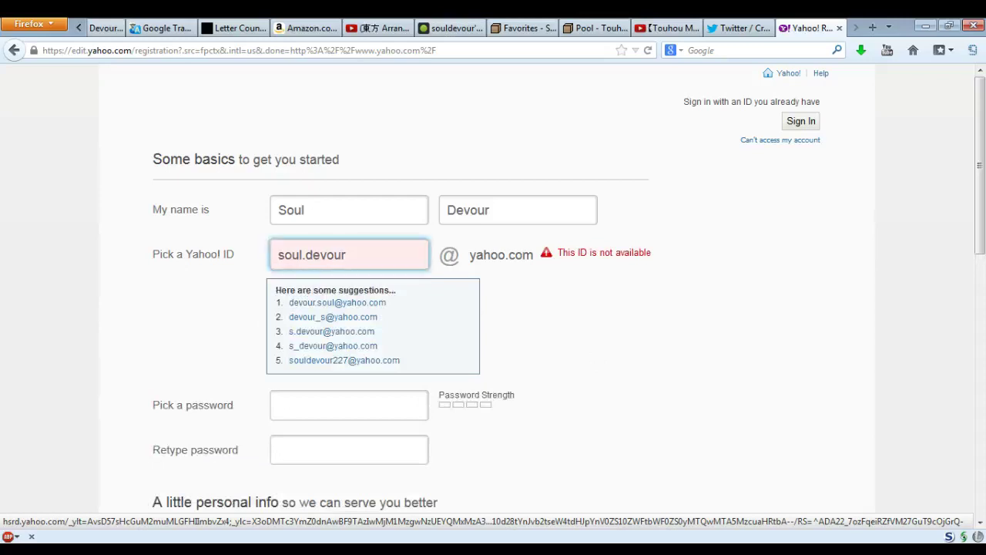
{"action": "type", "text": "1"}
{"action": "key", "text": "Tab"}
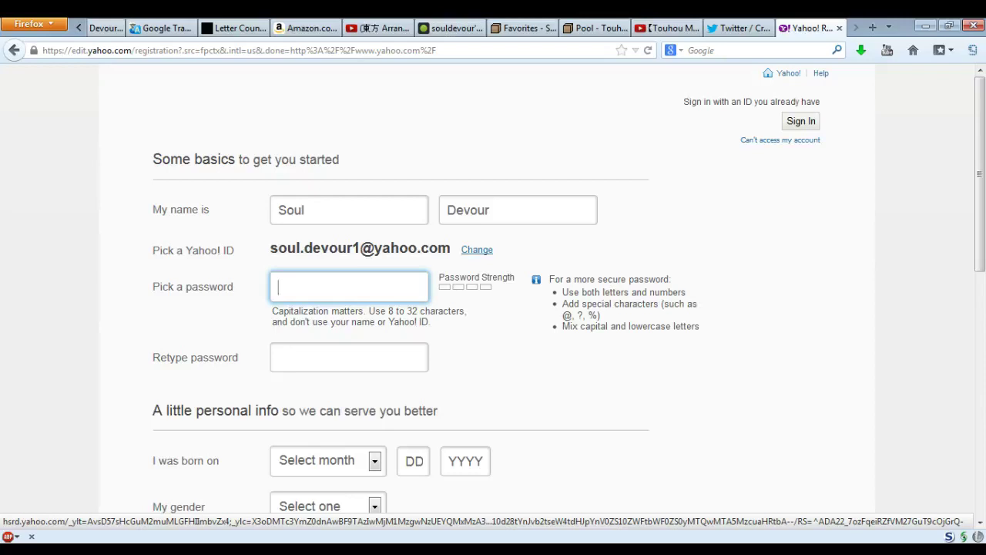
- Enter a Very strong password and retype it to confirm
{"action": "type", "text": "abc"}
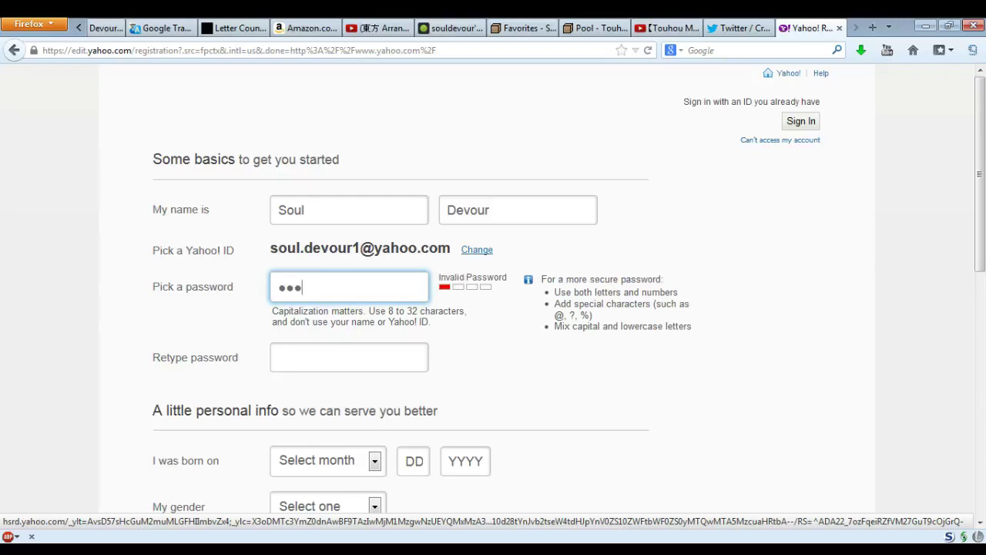
{"action": "key", "text": "BackSpace"}
{"action": "key", "text": "BackSpace"}
{"action": "key", "text": "BackSpace"}
{"action": "type", "text": "********"}
{"action": "left_click", "coordinate": [493, 362]}
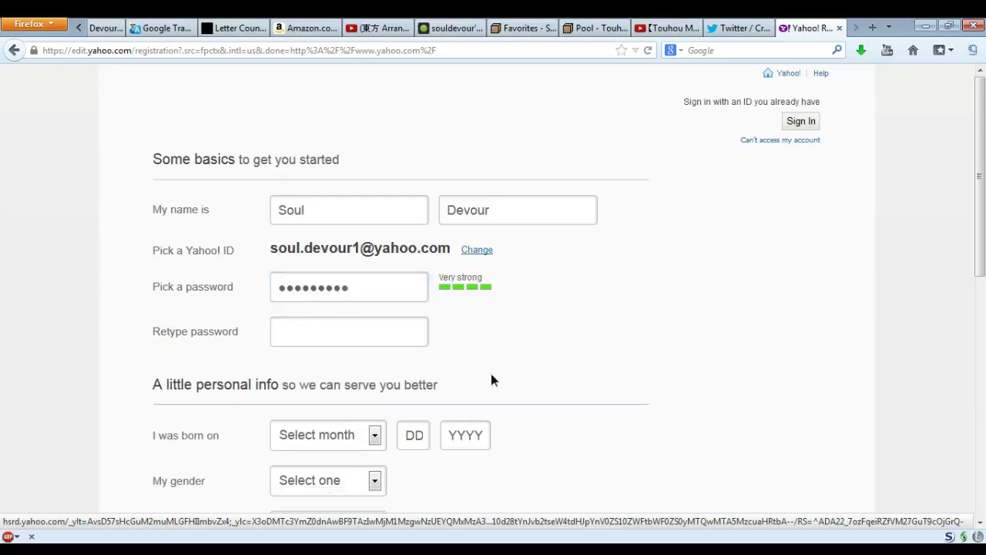
{"action": "left_click", "coordinate": [420, 331]}
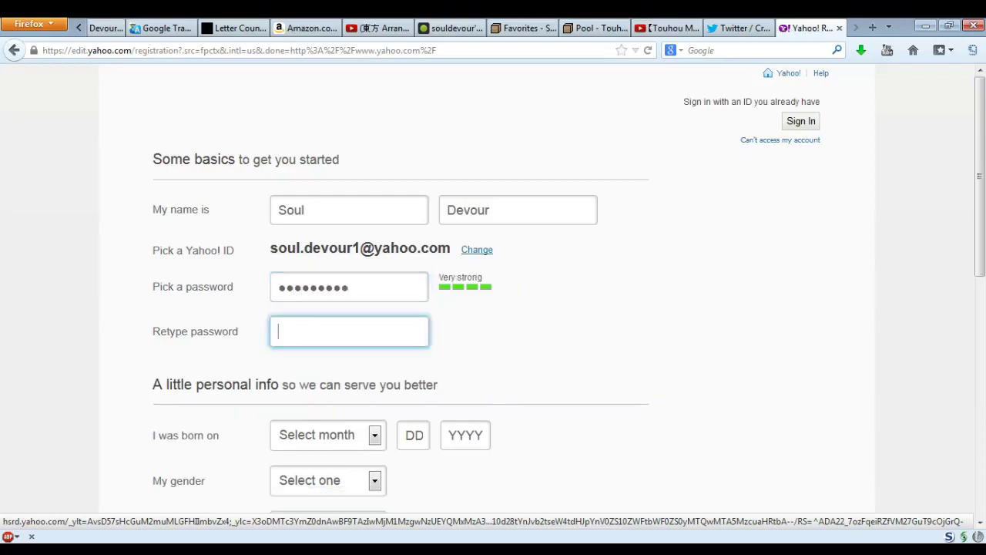
{"action": "type", "text": "********"}
{"action": "left_click", "coordinate": [544, 346]}
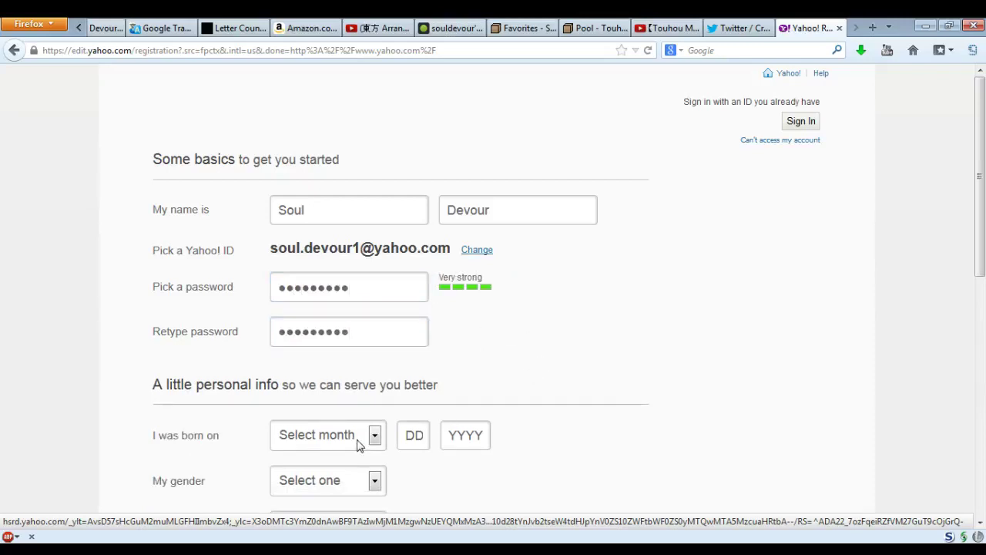
- Set the birth date to December 31, 1900 and the gender to Male
{"action": "scroll", "coordinate": [470, 330], "scroll_direction": "down", "scroll_amount": 4}
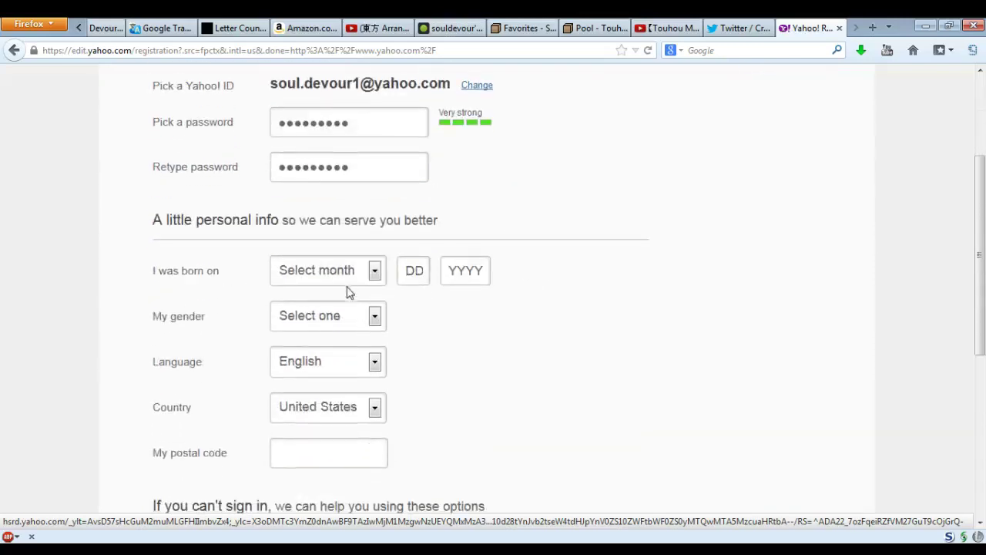
{"action": "left_click", "coordinate": [345, 279]}
{"action": "left_click", "coordinate": [323, 482]}
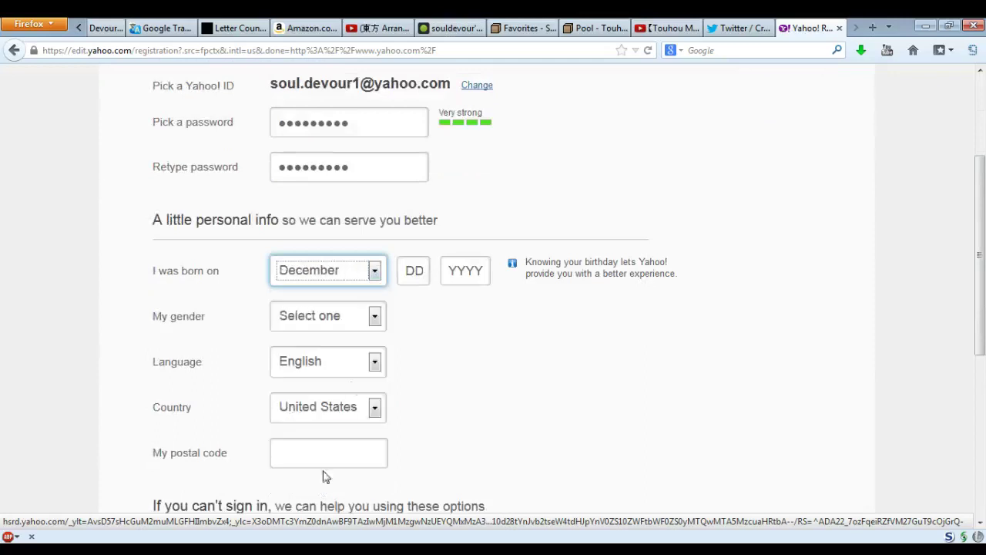
{"action": "key", "text": "Tab"}
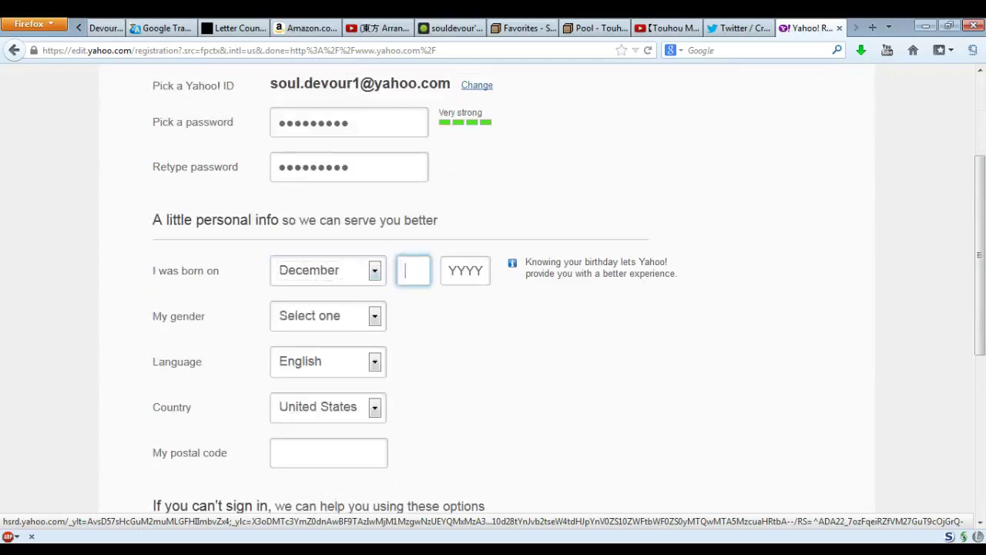
{"action": "type", "text": "31"}
{"action": "key", "text": "Tab"}
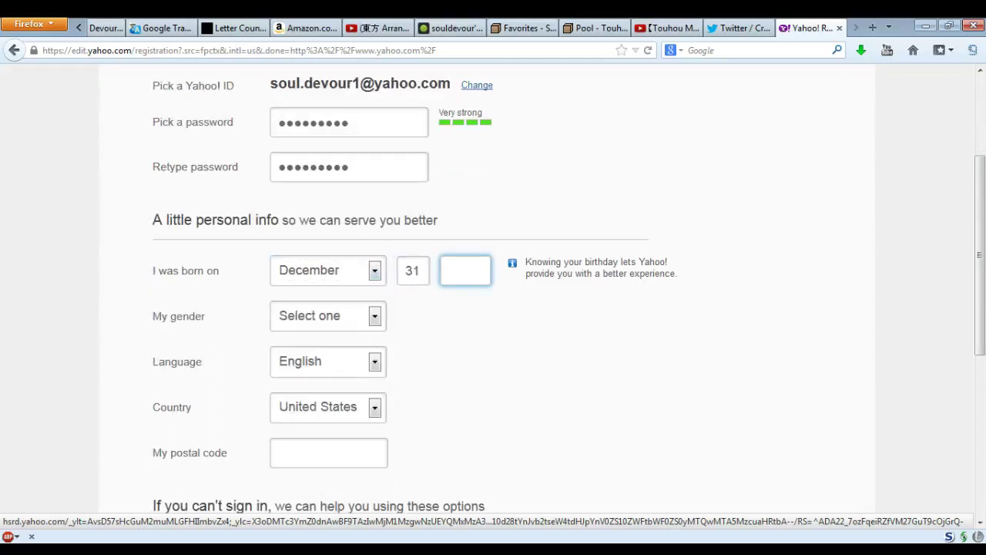
{"action": "type", "text": "1900"}
{"action": "left_click", "coordinate": [581, 386]}
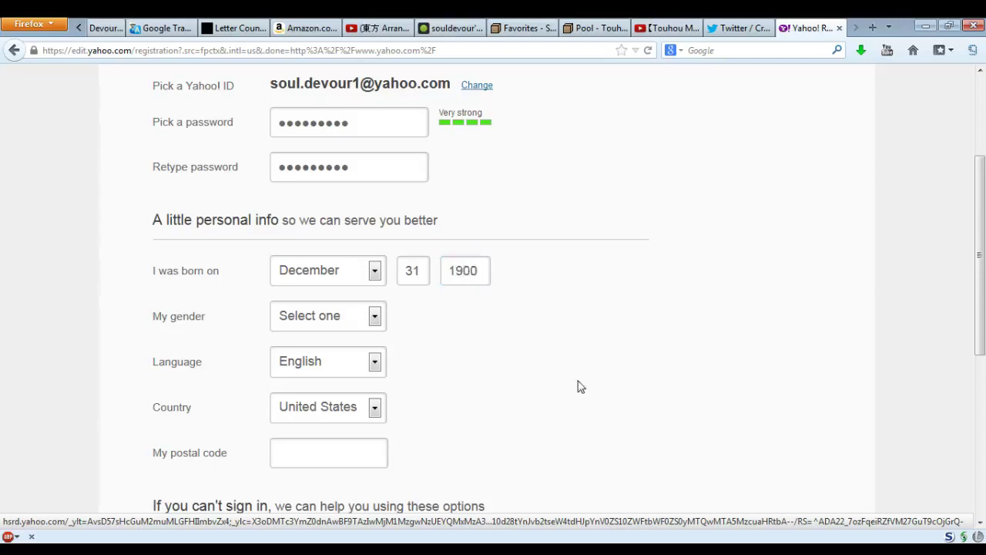
{"action": "left_click", "coordinate": [383, 324]}
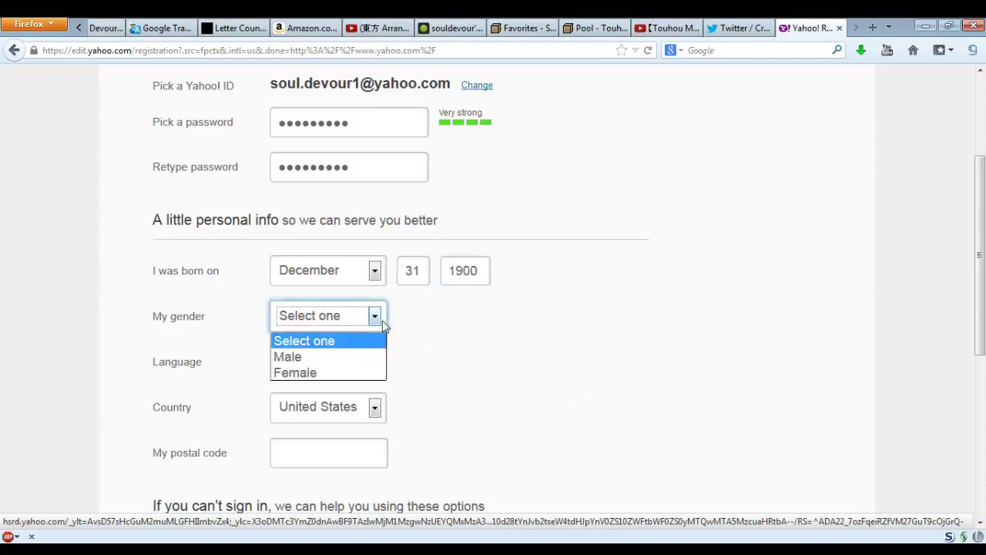
{"action": "left_click", "coordinate": [337, 356]}
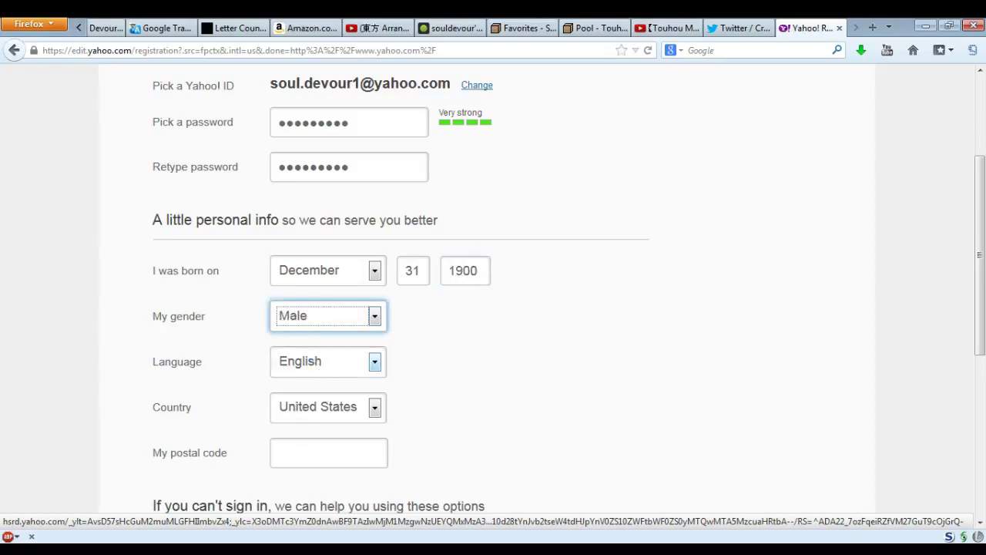
- Enter the postal code, correcting its last digit so it validates
{"action": "left_click", "coordinate": [328, 452]}
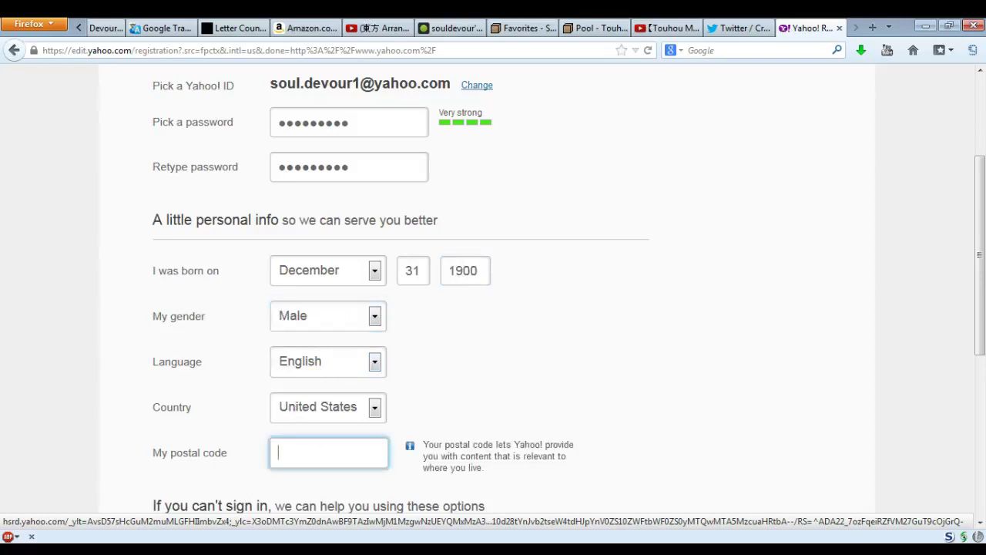
{"action": "type", "text": "10000"}
{"action": "left_click", "coordinate": [668, 308]}
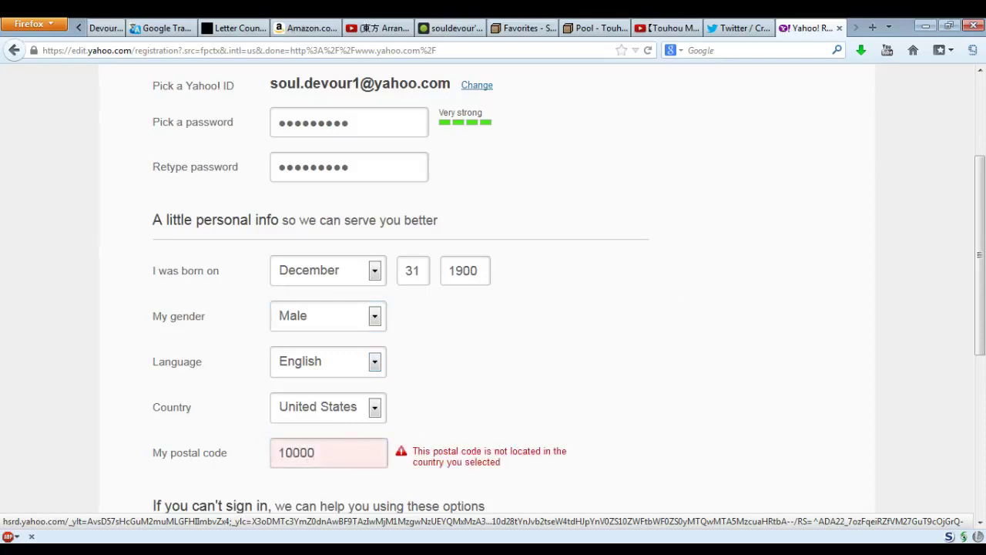
{"action": "left_click", "coordinate": [315, 452]}
{"action": "key", "text": "BackSpace"}
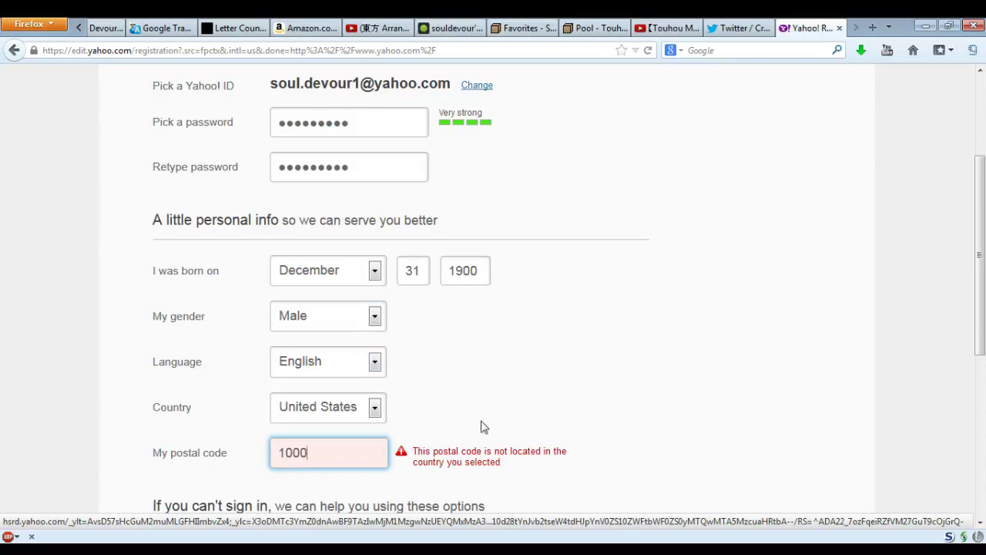
{"action": "type", "text": "1"}
{"action": "left_click", "coordinate": [839, 398]}
- Leave the mobile phone country unchanged and submit with Create my account
{"action": "scroll", "coordinate": [605, 398], "scroll_direction": "down", "scroll_amount": 3}
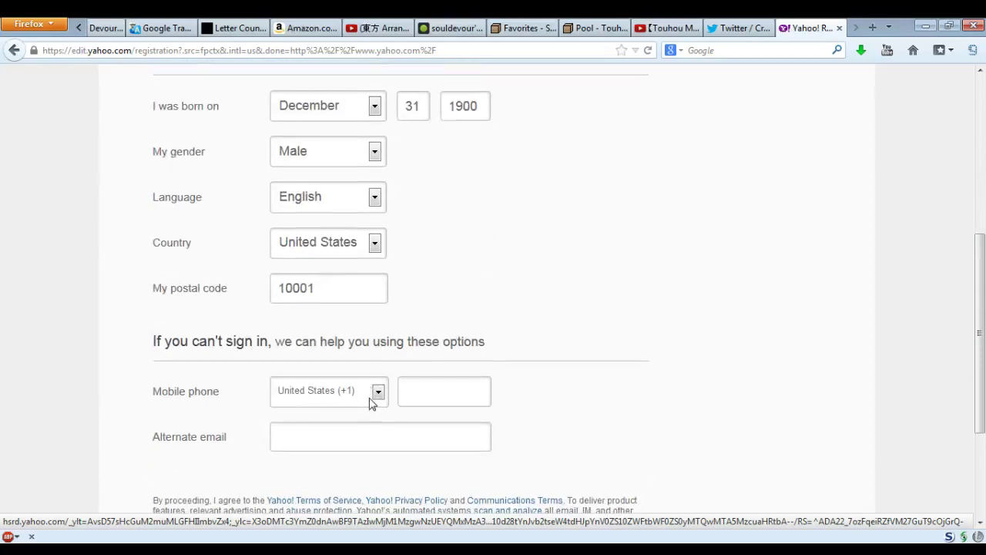
{"action": "left_click", "coordinate": [372, 402]}
{"action": "left_click", "coordinate": [374, 401]}
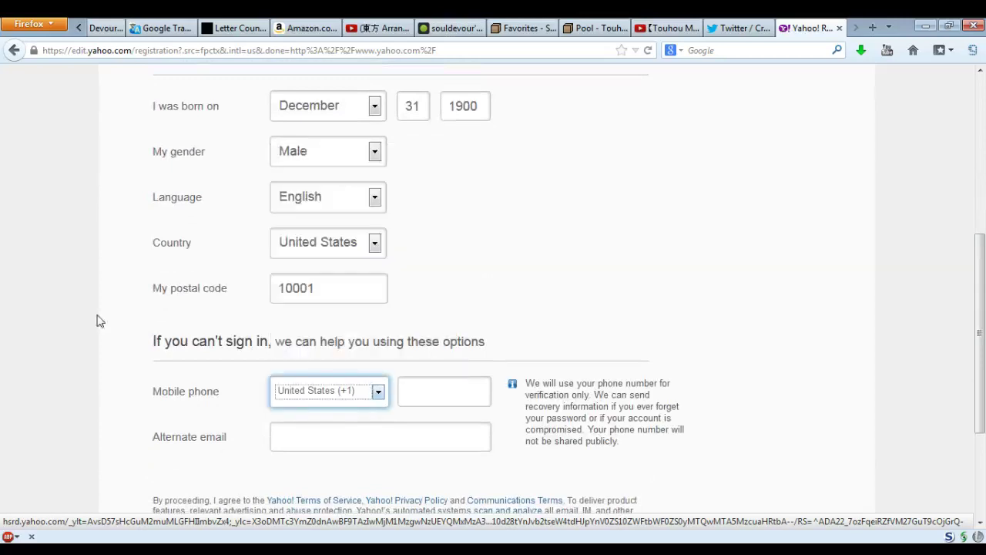
{"action": "scroll", "coordinate": [447, 357], "scroll_direction": "down", "scroll_amount": 3}
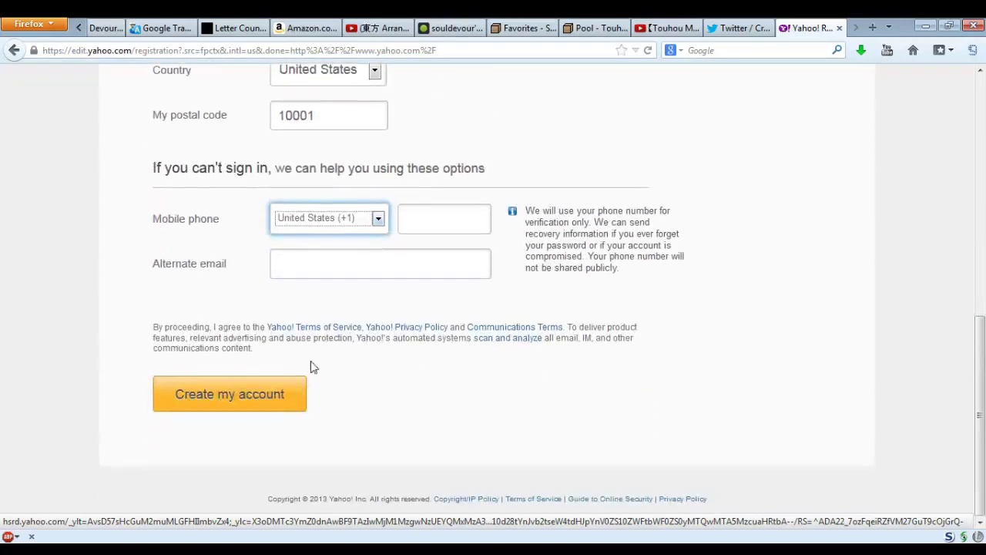
{"action": "left_click", "coordinate": [263, 395]}
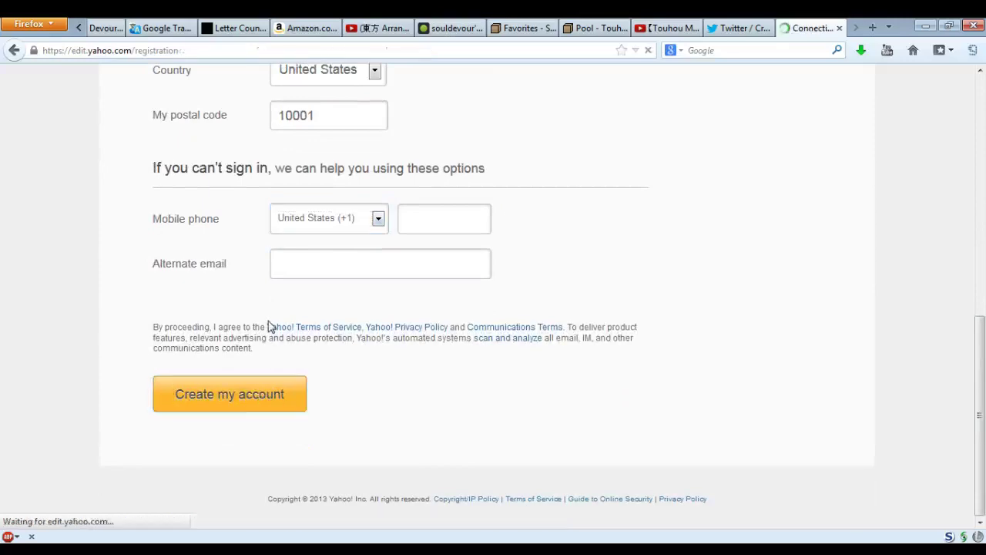
- Choose the study-abroad city as Secret Question 1 and fill in its answer
{"action": "scroll", "coordinate": [291, 265], "scroll_direction": "down", "scroll_amount": 2}
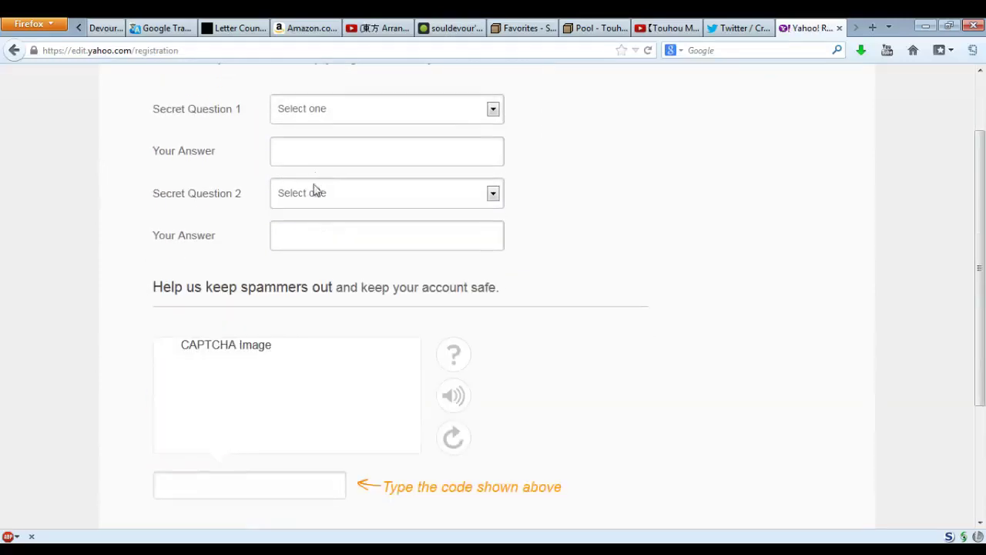
{"action": "left_click", "coordinate": [336, 109]}
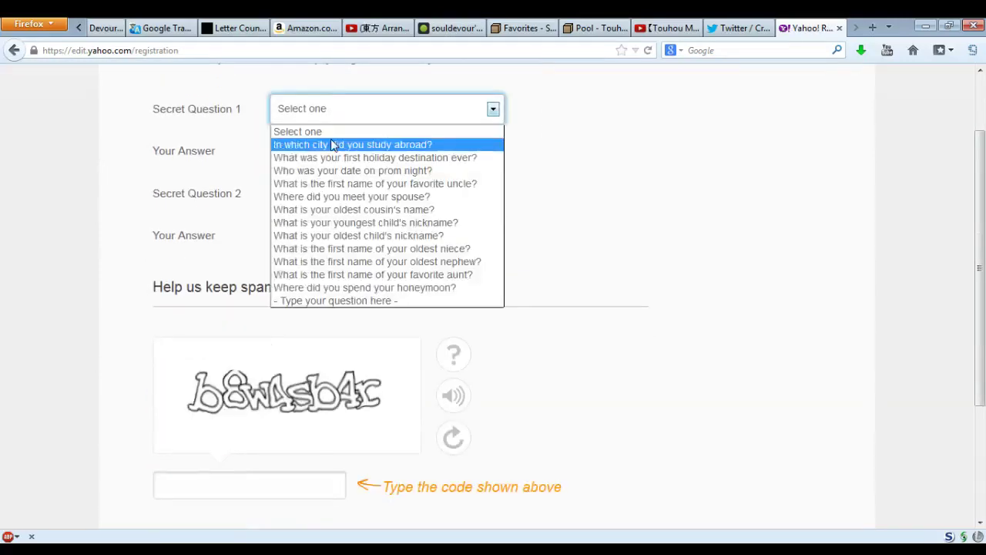
{"action": "left_click", "coordinate": [339, 143]}
{"action": "left_click", "coordinate": [339, 151]}
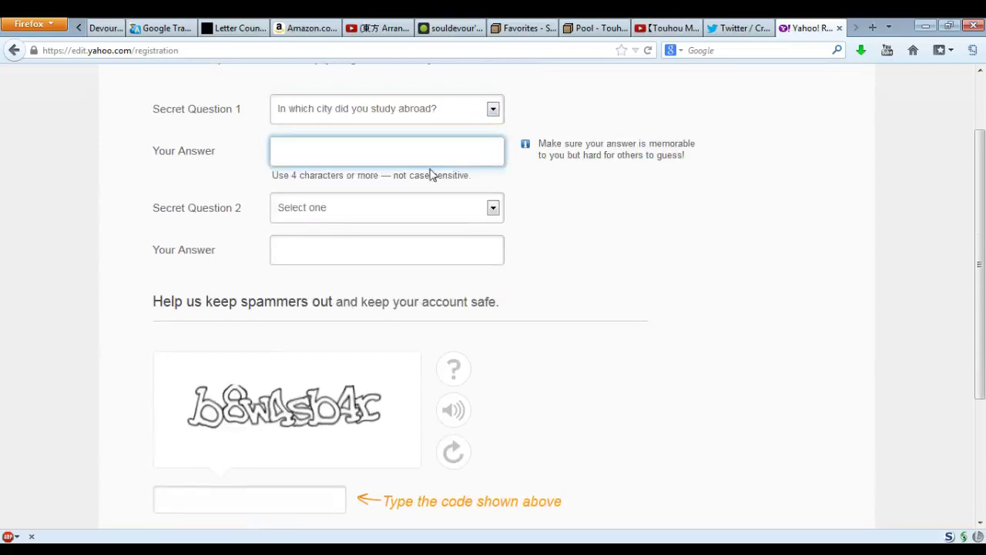
- Choose the very first best friend as Secret Question 2, answer it, and go back a page
{"action": "left_click", "coordinate": [378, 207]}
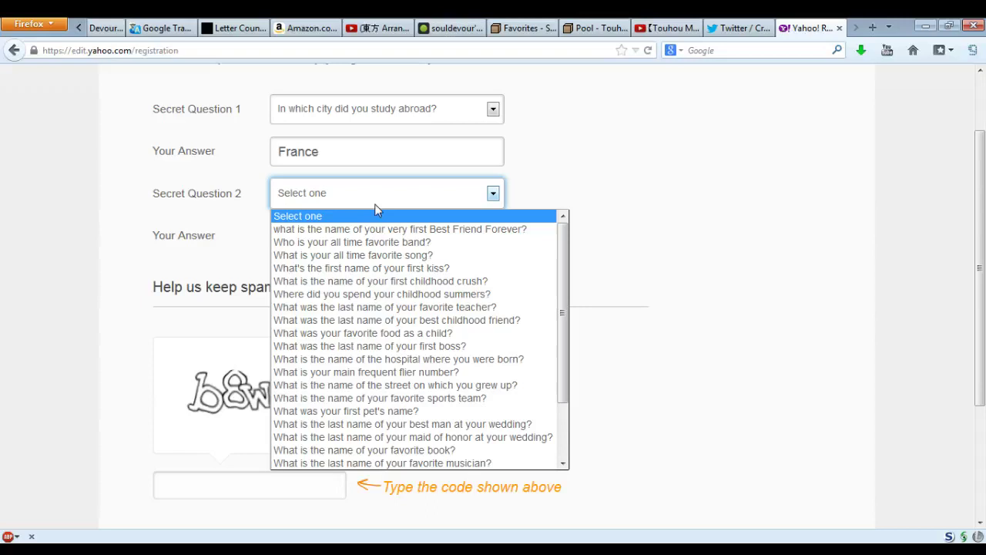
{"action": "left_click", "coordinate": [377, 206]}
{"action": "left_click", "coordinate": [377, 206]}
{"action": "left_click", "coordinate": [375, 228]}
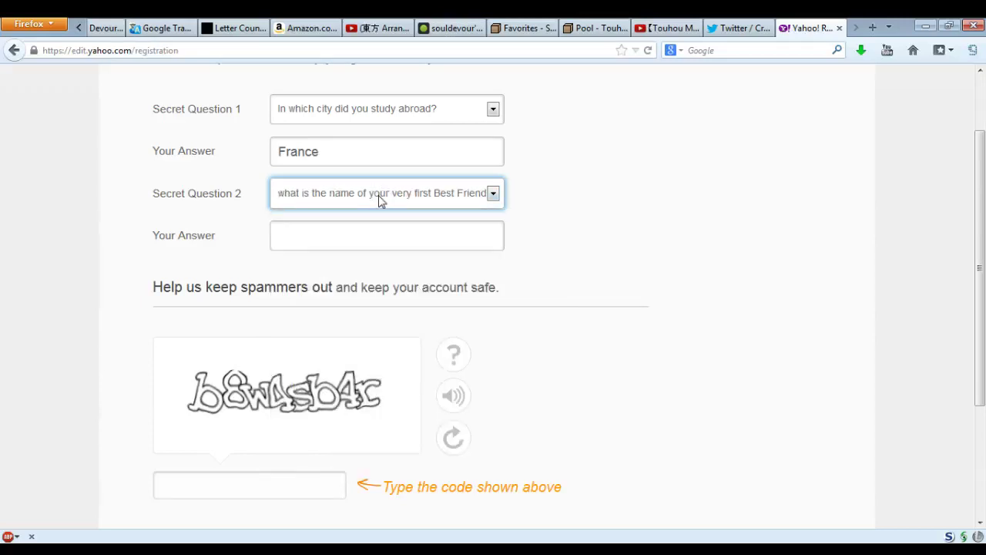
{"action": "key", "text": "Tab"}
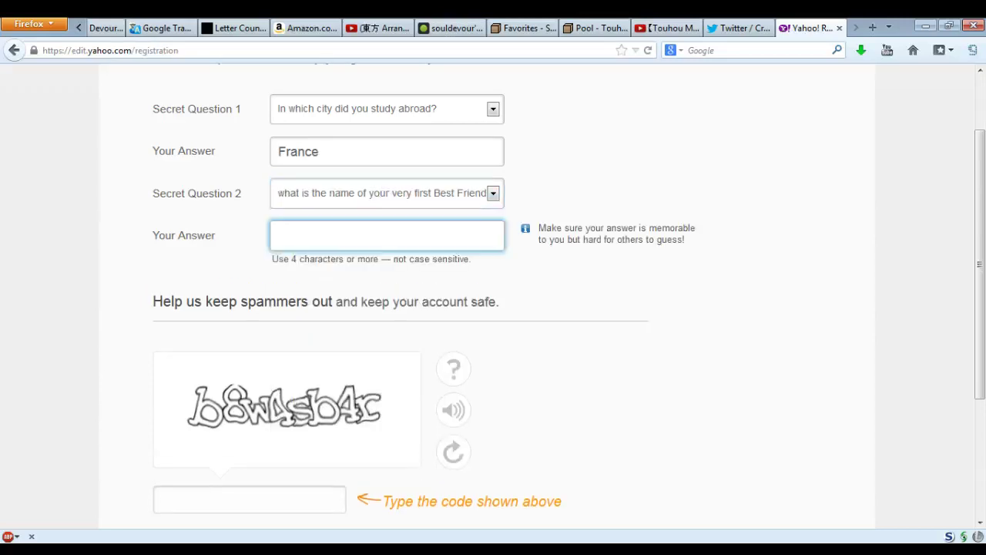
{"action": "scroll", "coordinate": [119, 352], "scroll_direction": "down", "scroll_amount": 4}
{"action": "scroll", "coordinate": [72, 332], "scroll_direction": "up", "scroll_amount": 2}
{"action": "scroll", "coordinate": [71, 329], "scroll_direction": "up", "scroll_amount": 1}
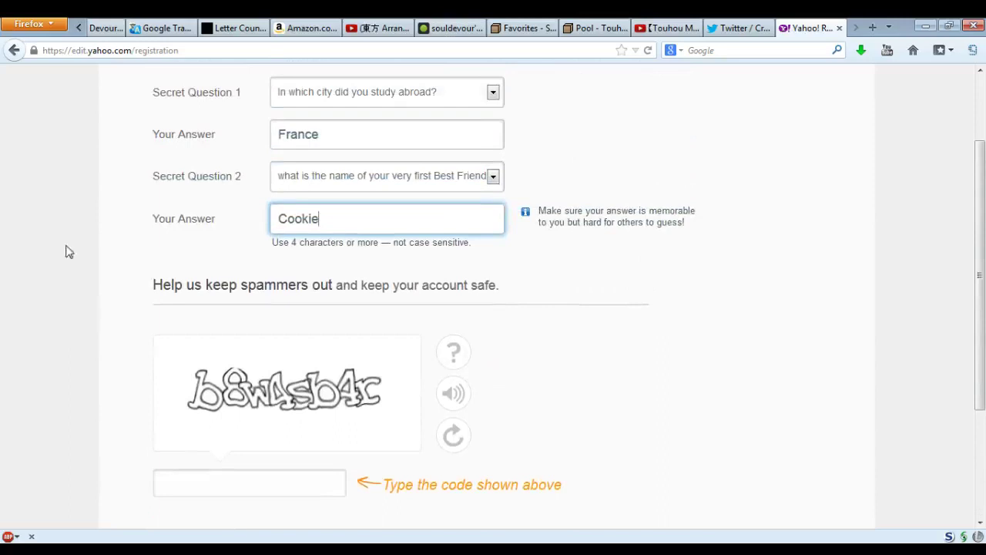
{"action": "left_click", "coordinate": [13, 55]}
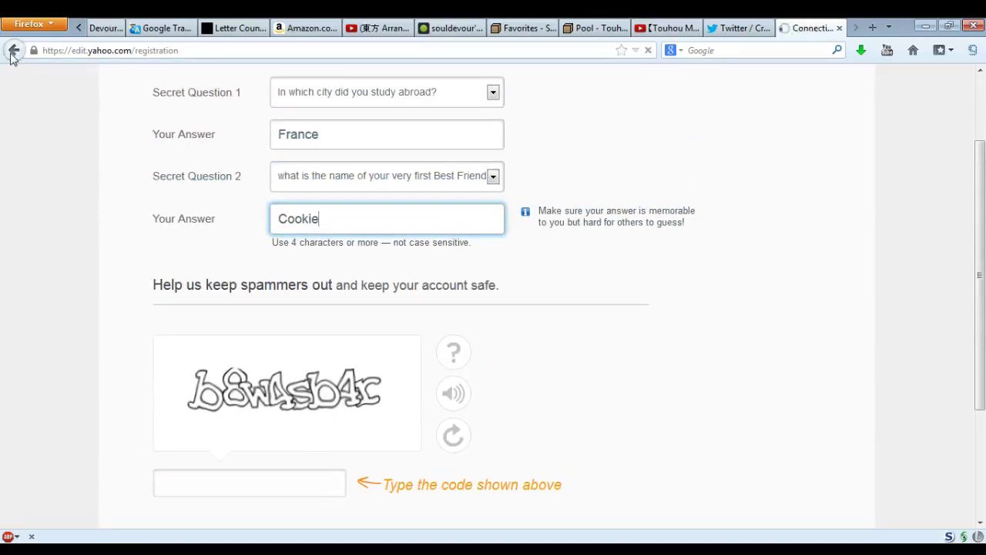
- Re-enter the first and last name on the returned registration form
{"action": "scroll", "coordinate": [559, 235], "scroll_direction": "up", "scroll_amount": 10}
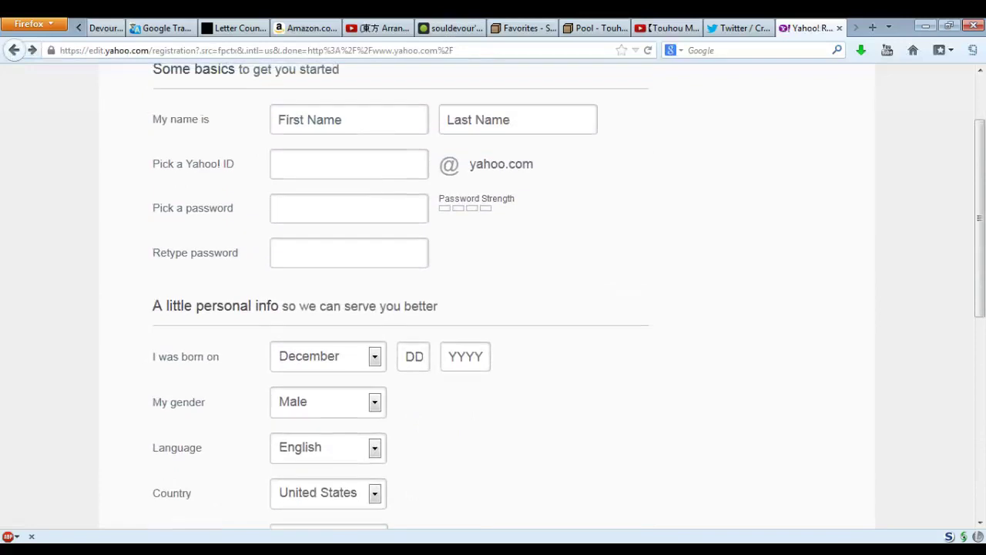
{"action": "left_click", "coordinate": [349, 208]}
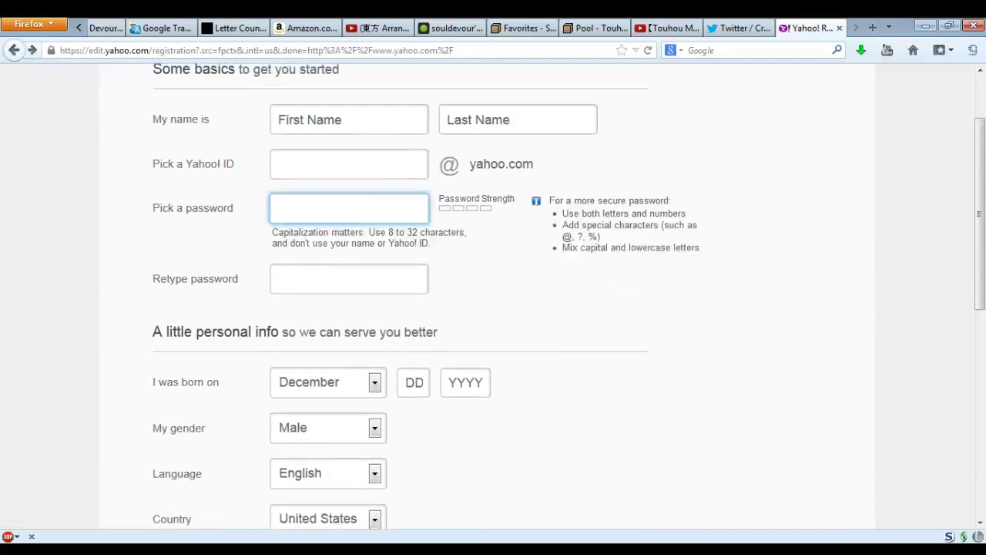
{"action": "left_click", "coordinate": [349, 119]}
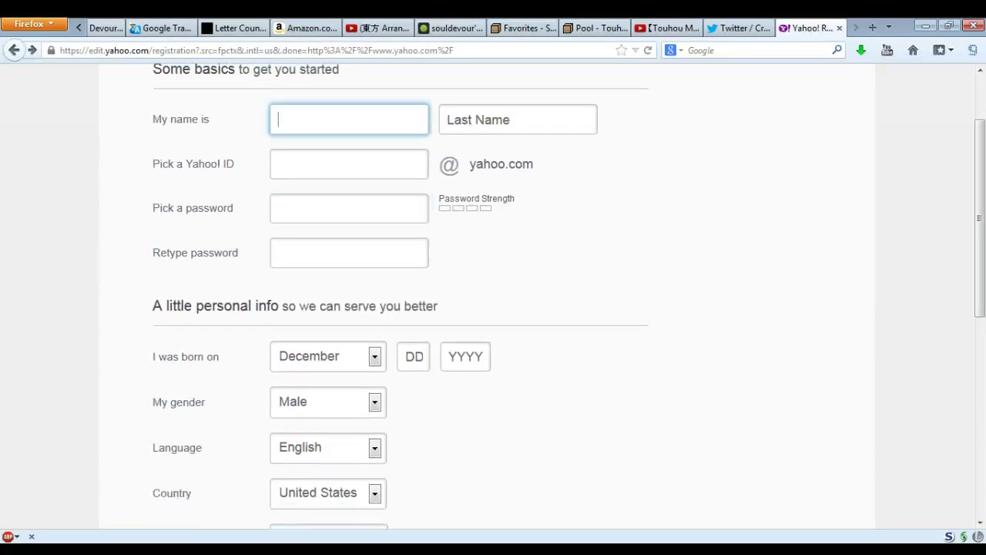
{"action": "type", "text": "Soul"}
{"action": "key", "text": "Tab"}
{"action": "type", "text": "Devour"}
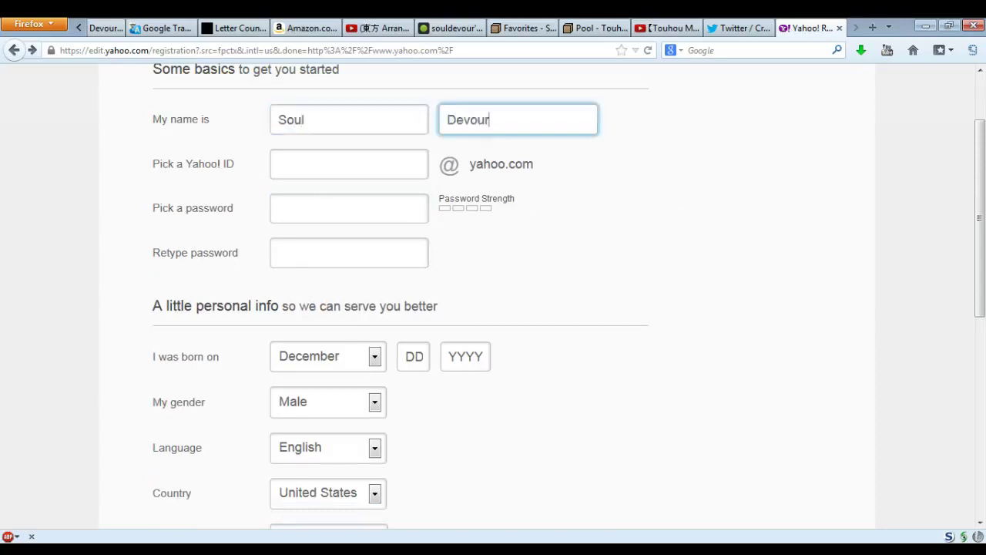
- Try several replacement passwords, each rejected by the form's validation
{"action": "left_click", "coordinate": [349, 208]}
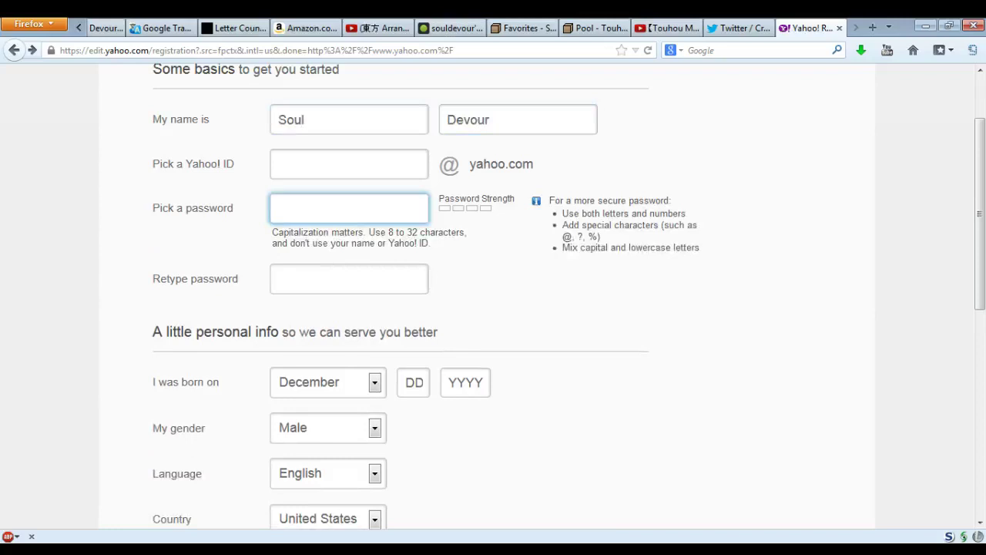
{"action": "type", "text": "••••"}
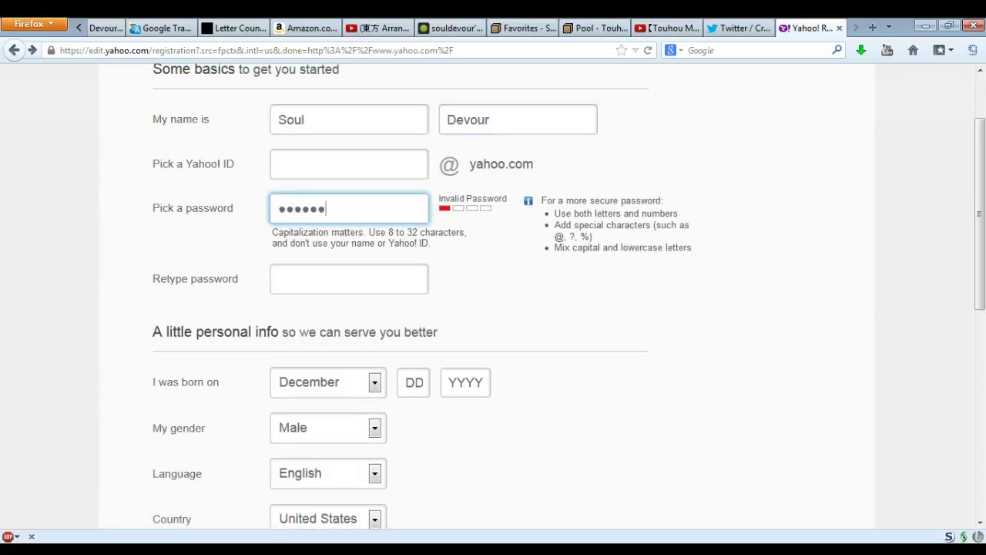
{"action": "left_click", "coordinate": [487, 315]}
{"action": "double_click", "coordinate": [279, 208]}
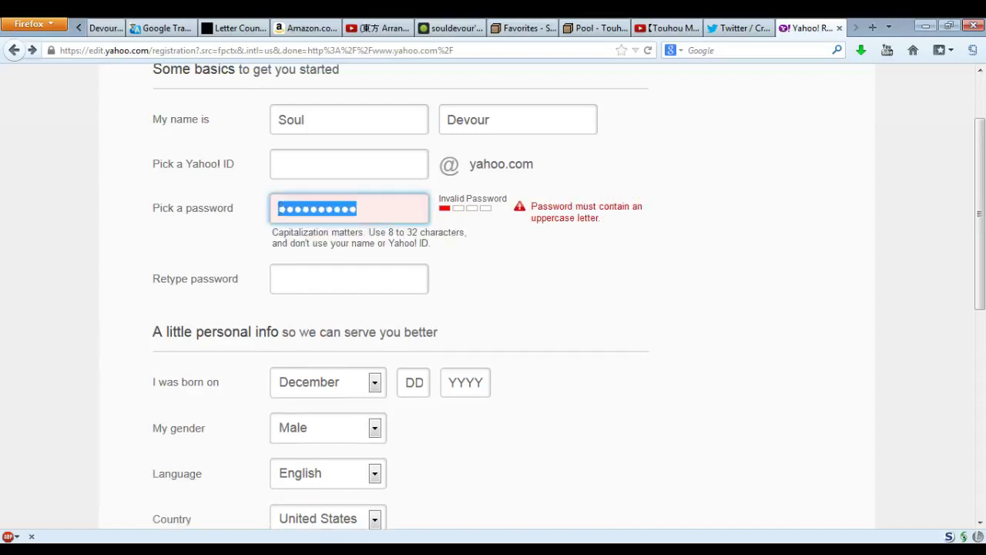
{"action": "type", "text": "••••••"}
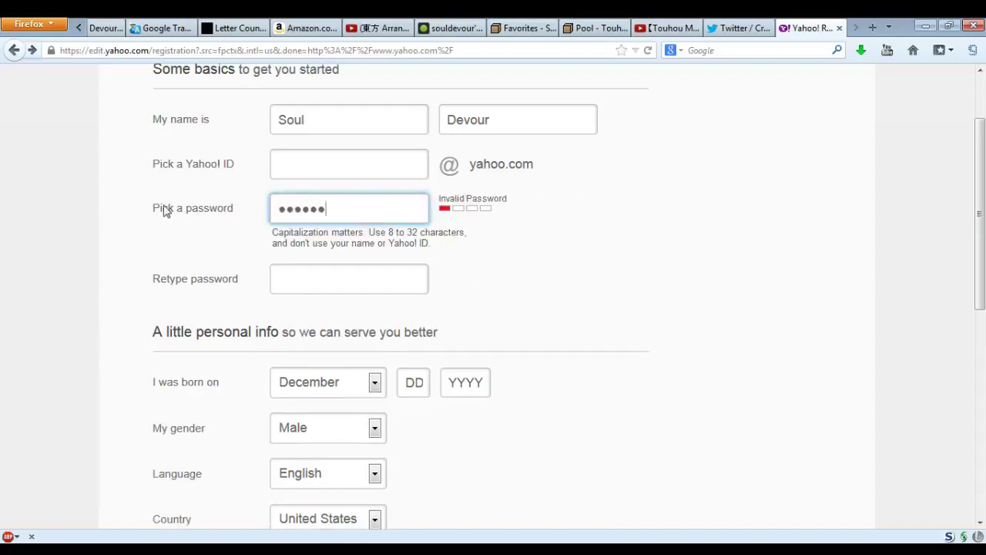
{"action": "left_click", "coordinate": [672, 289]}
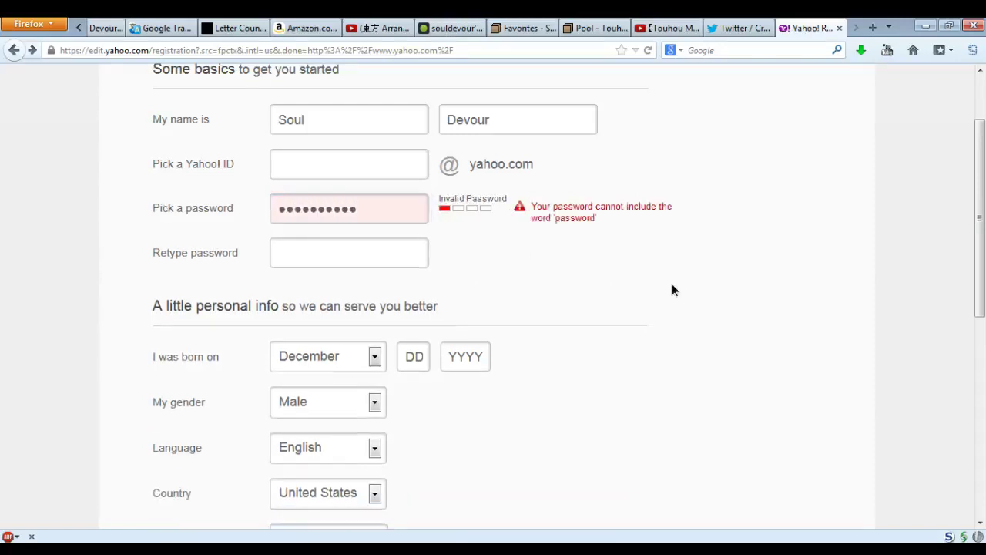
{"action": "double_click", "coordinate": [351, 209]}
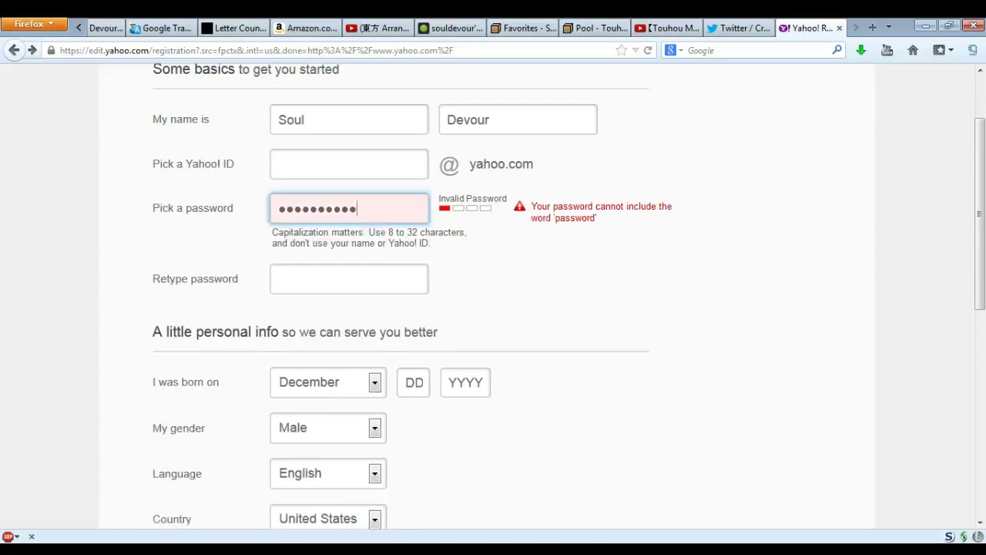
{"action": "key", "text": "BackSpace"}
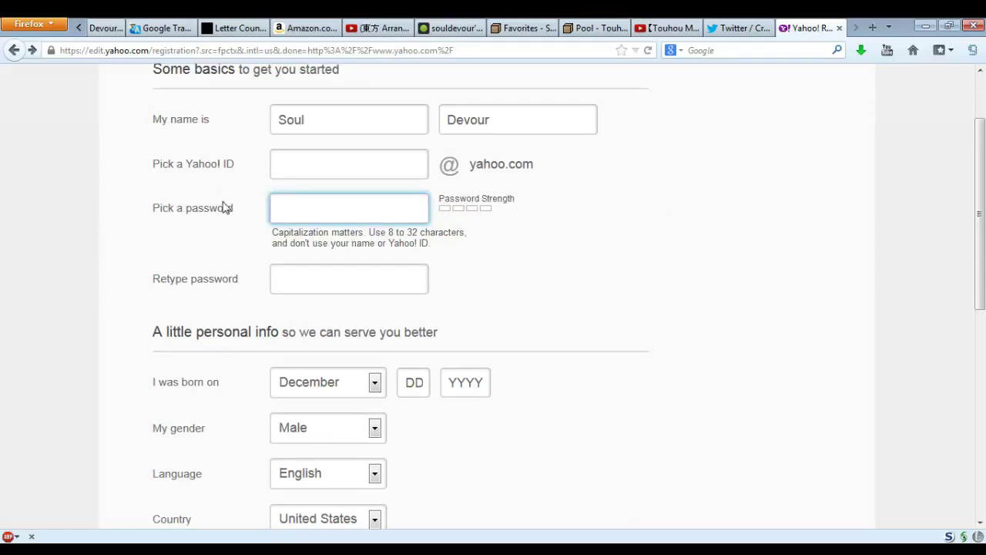
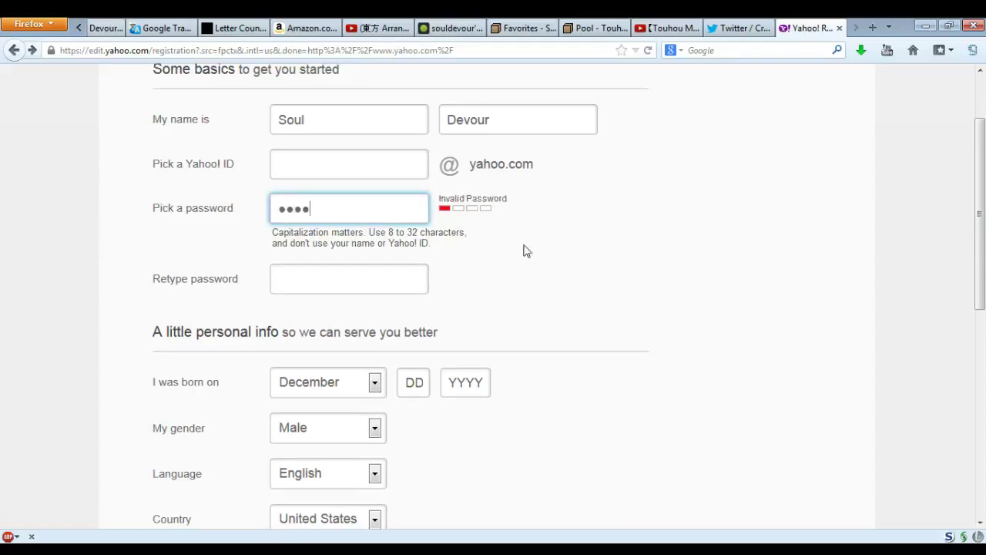
{"action": "left_click", "coordinate": [609, 284]}
- Enter an accepted 8-character password and retype it in the confirmation field
{"action": "left_click", "coordinate": [349, 208]}
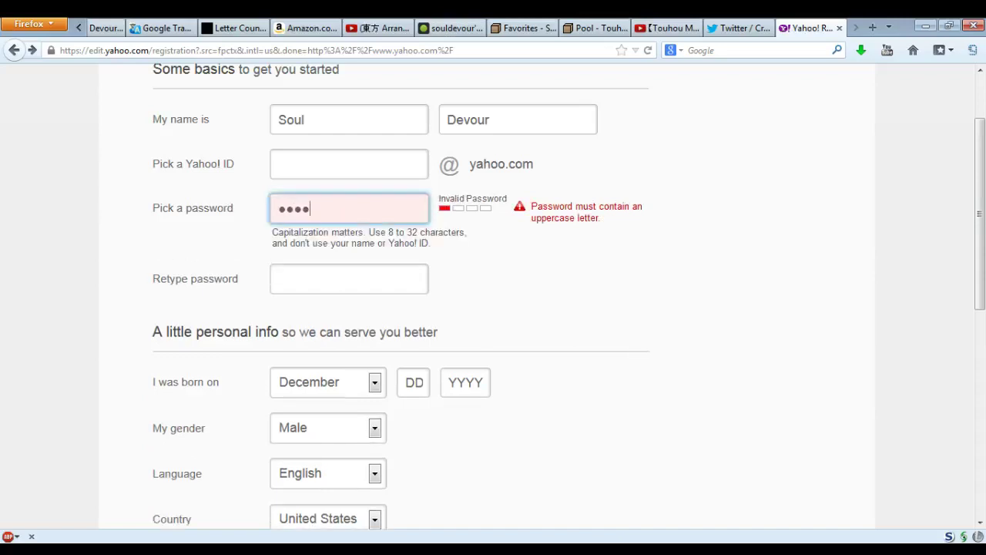
{"action": "key", "text": "BackSpace"}
{"action": "key", "text": "BackSpace"}
{"action": "key", "text": "BackSpace"}
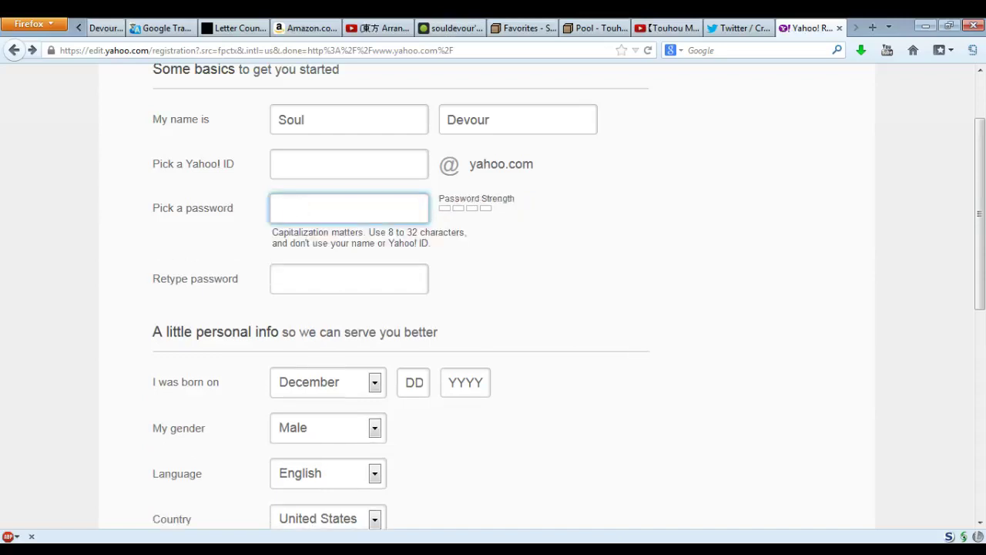
{"action": "type", "text": "•••"}
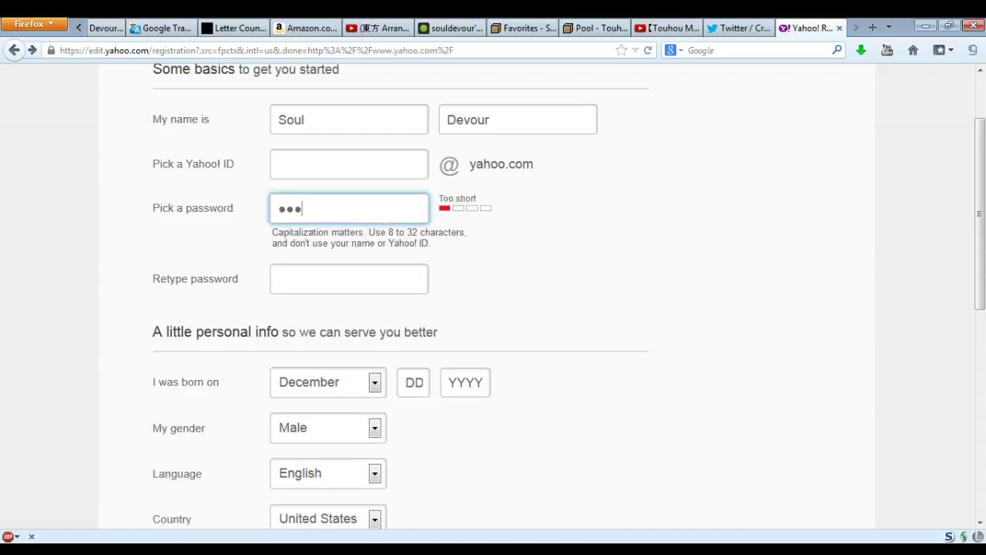
{"action": "type", "text": "•••"}
{"action": "left_click", "coordinate": [687, 271]}
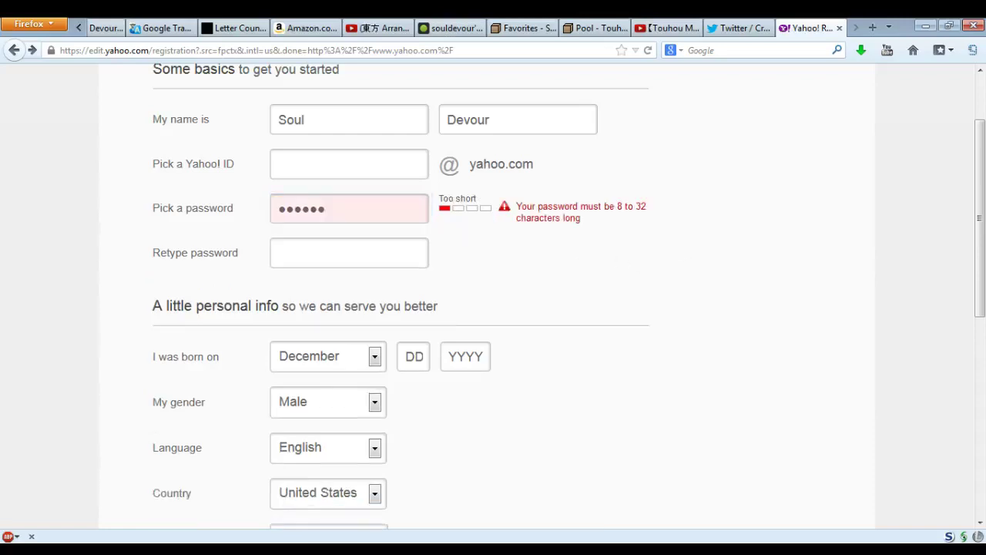
{"action": "left_click", "coordinate": [326, 209]}
{"action": "type", "text": "••"}
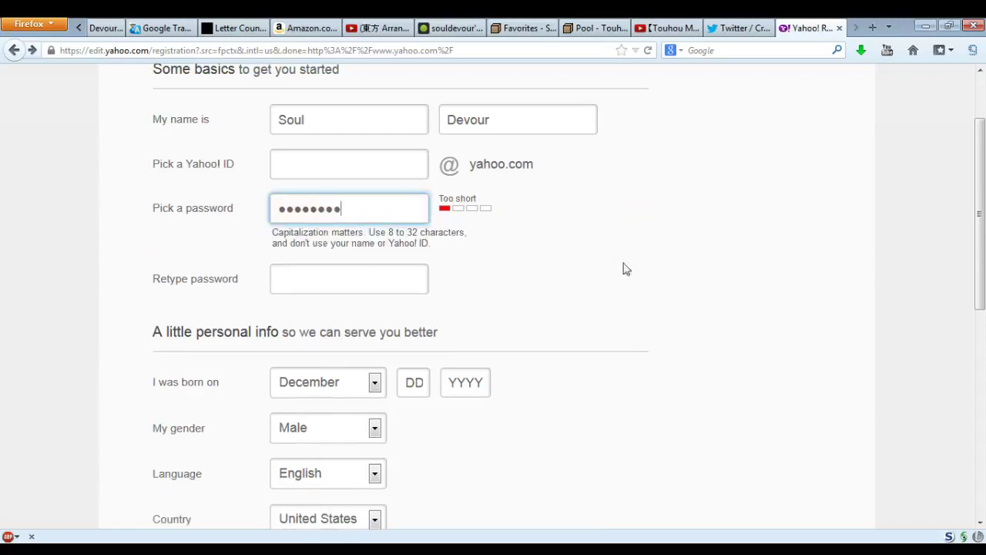
{"action": "left_click", "coordinate": [627, 269]}
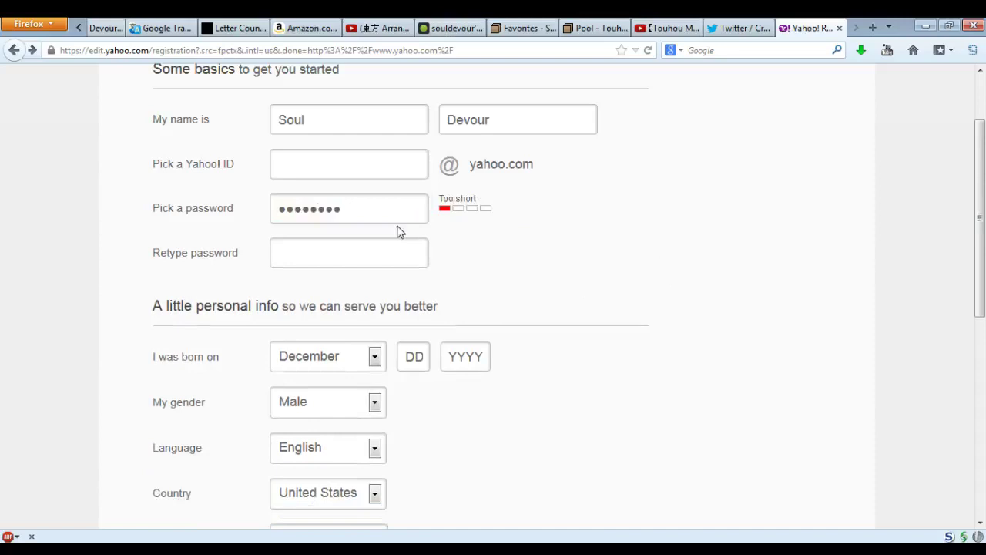
{"action": "left_click", "coordinate": [393, 253]}
{"action": "type", "text": "•"}
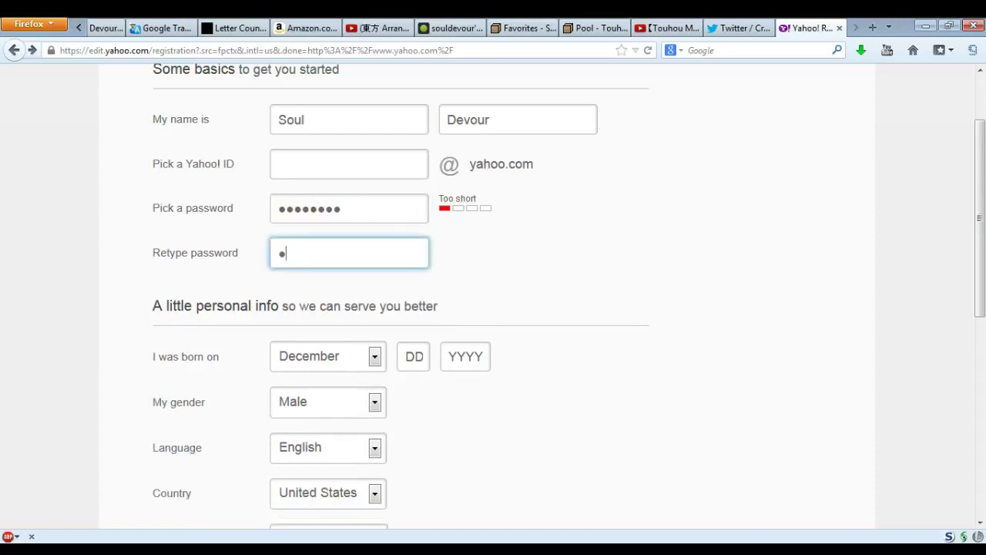
{"action": "type", "text": "•••"}
{"action": "left_click", "coordinate": [348, 164]}
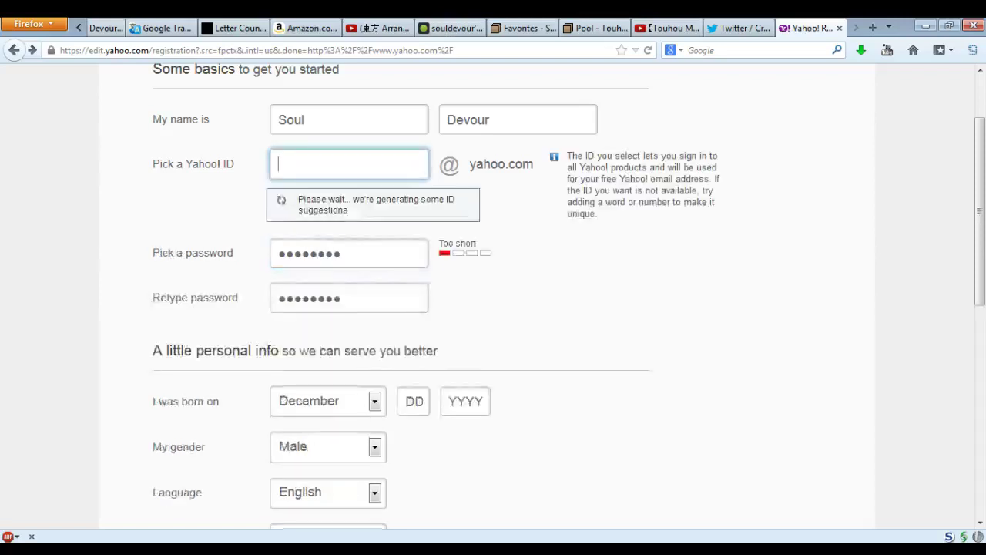
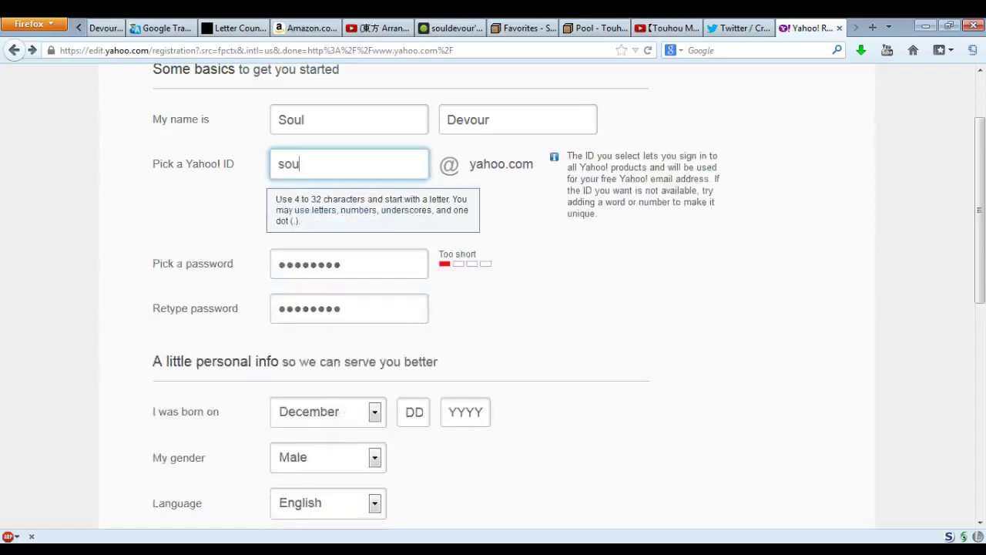
- Enter the new Yahoo ID in the registration form
{"action": "key", "text": "Tab"}
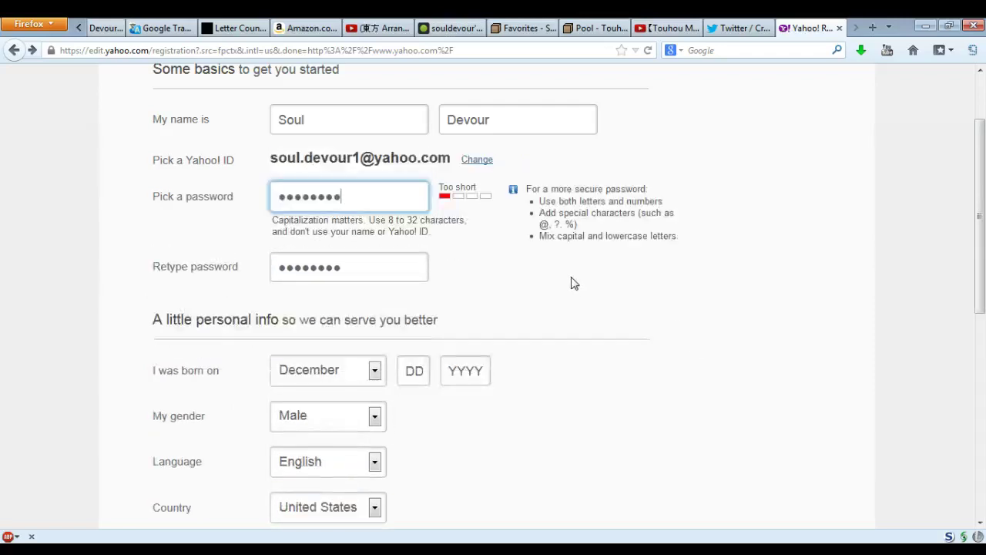
- Set the birth date to December 31, 1900
{"action": "left_click", "coordinate": [316, 370]}
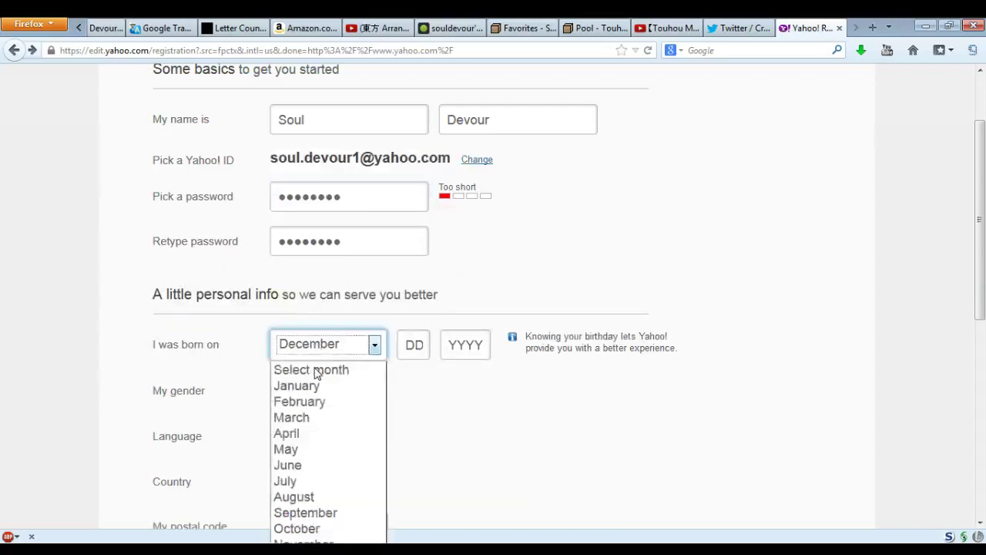
{"action": "left_click", "coordinate": [316, 370]}
{"action": "left_click", "coordinate": [318, 352]}
{"action": "left_click", "coordinate": [304, 551]}
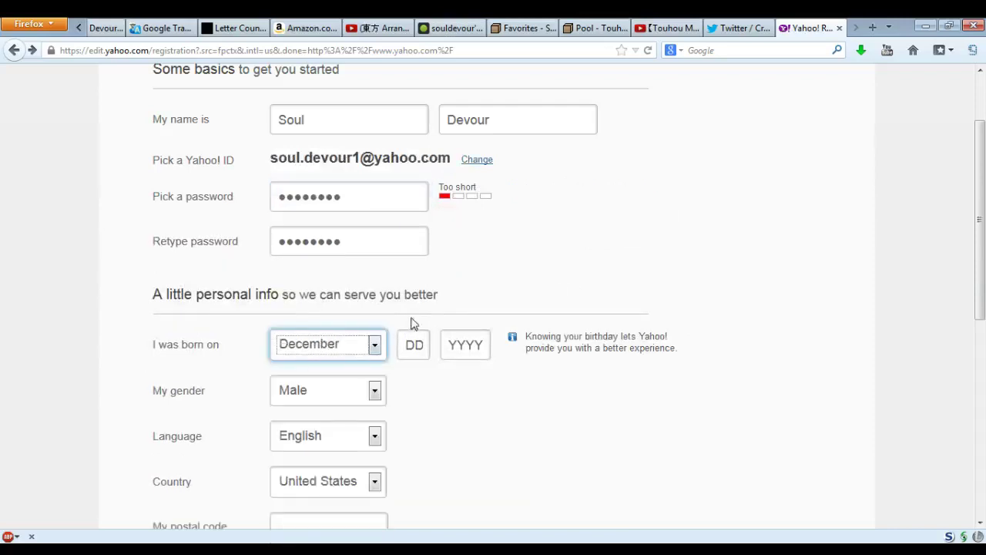
{"action": "key", "text": "Tab"}
{"action": "type", "text": "1"}
{"action": "key", "text": "Tab"}
{"action": "key", "text": "shift+Tab"}
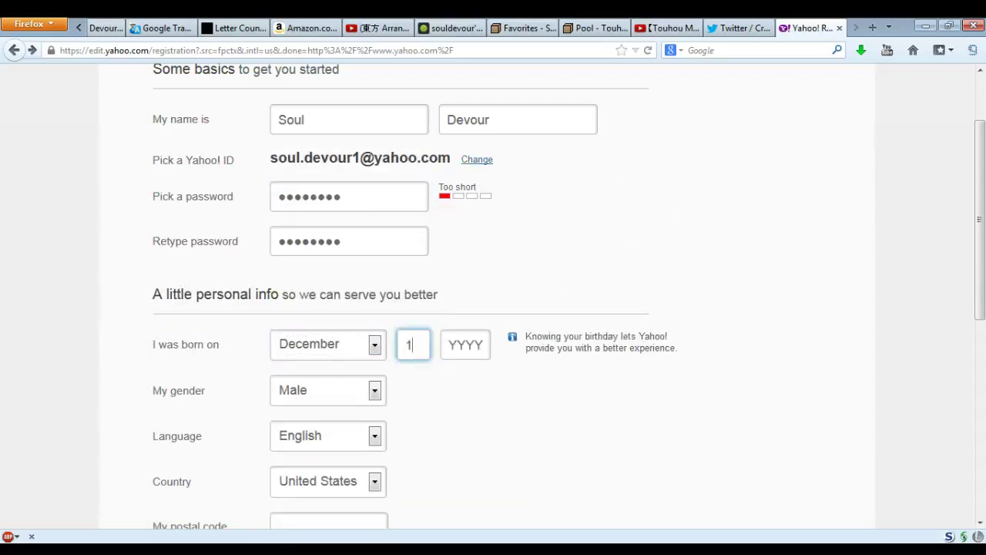
{"action": "key", "text": "BackSpace"}
{"action": "type", "text": "31"}
{"action": "key", "text": "Tab"}
{"action": "type", "text": "1900"}
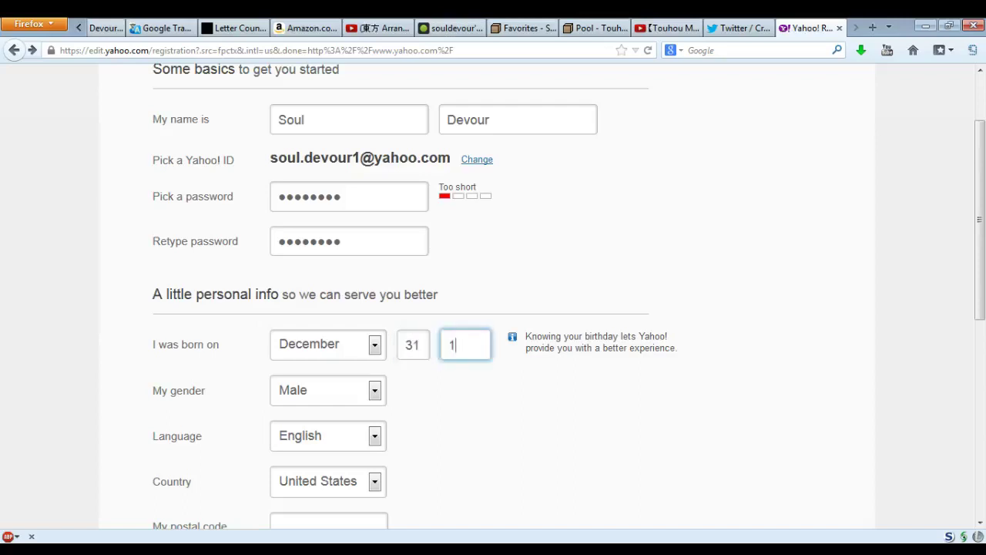
- Enter the postal code and submit the Yahoo registration form
{"action": "key", "text": "Tab"}
{"action": "scroll", "coordinate": [412, 398], "scroll_direction": "down", "scroll_amount": 2}
{"action": "scroll", "coordinate": [412, 398], "scroll_direction": "down", "scroll_amount": 2}
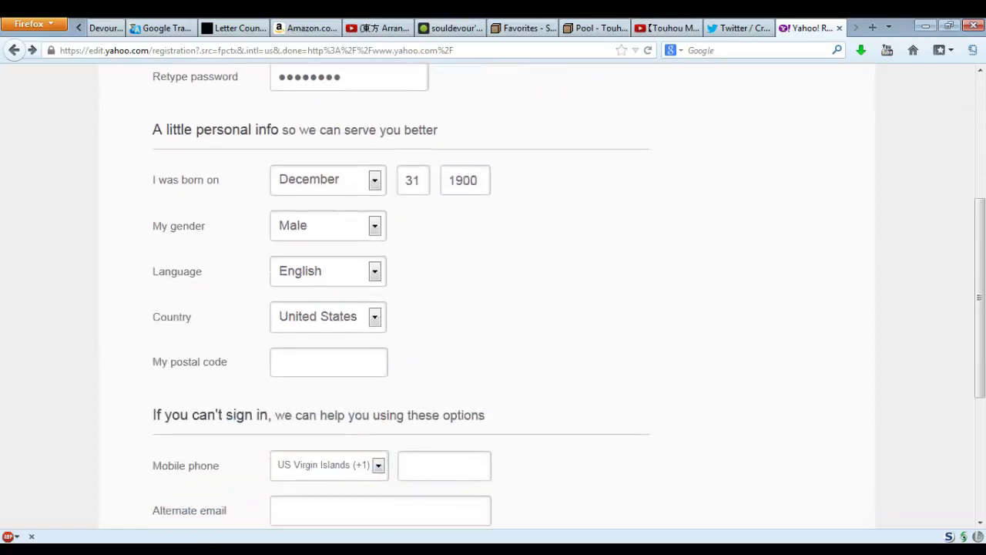
{"action": "key", "text": "Tab"}
{"action": "key", "text": "Tab"}
{"action": "key", "text": "Tab"}
{"action": "type", "text": "100"}
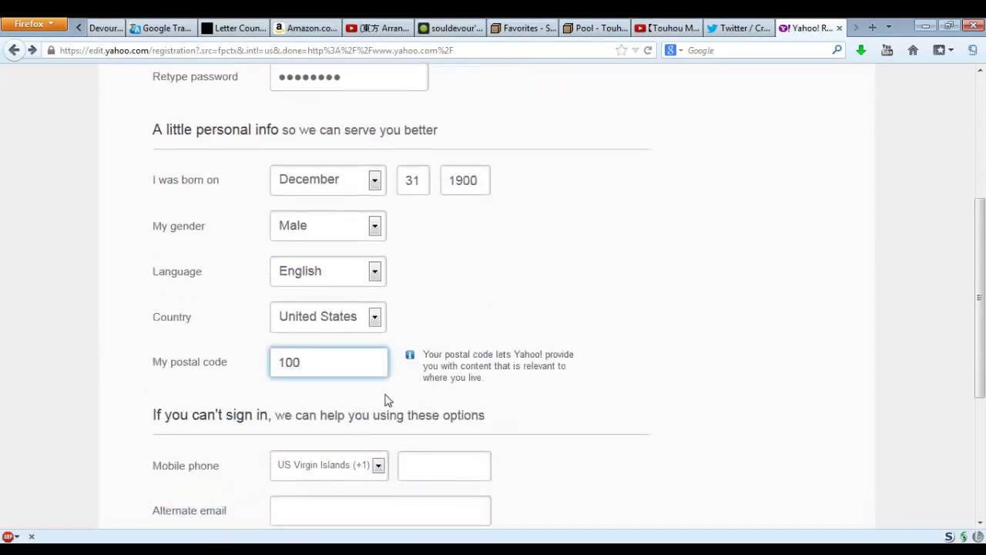
{"action": "type", "text": "01"}
{"action": "scroll", "coordinate": [647, 361], "scroll_direction": "down", "scroll_amount": 4}
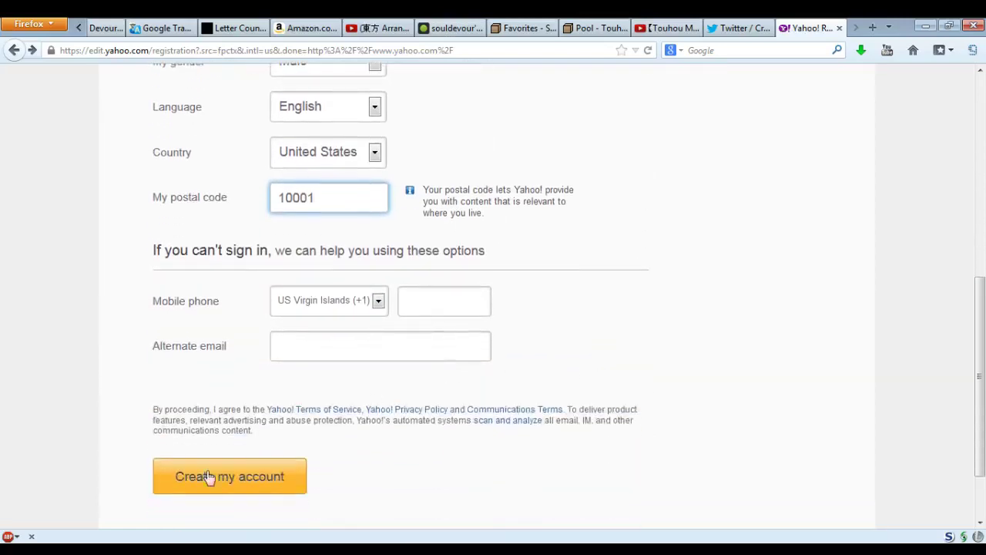
{"action": "left_click", "coordinate": [194, 485]}
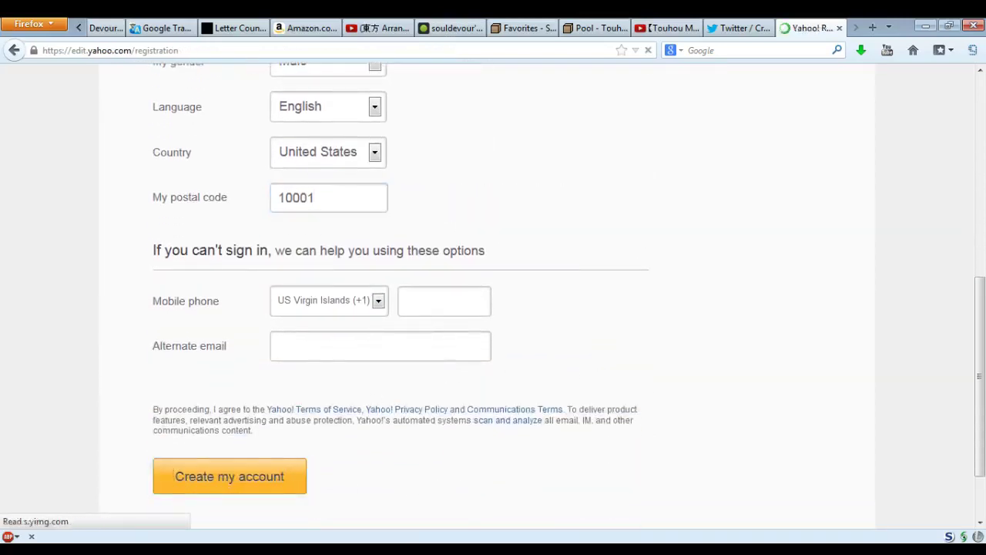
- Choose the study-abroad city and best-friend secret questions and type an answer for each
{"action": "left_click", "coordinate": [336, 199]}
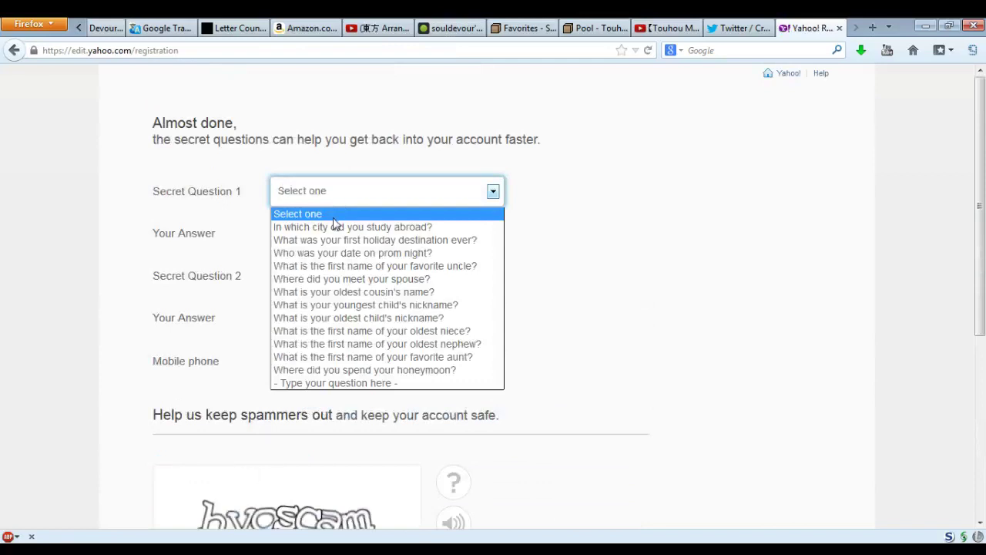
{"action": "left_click", "coordinate": [336, 226]}
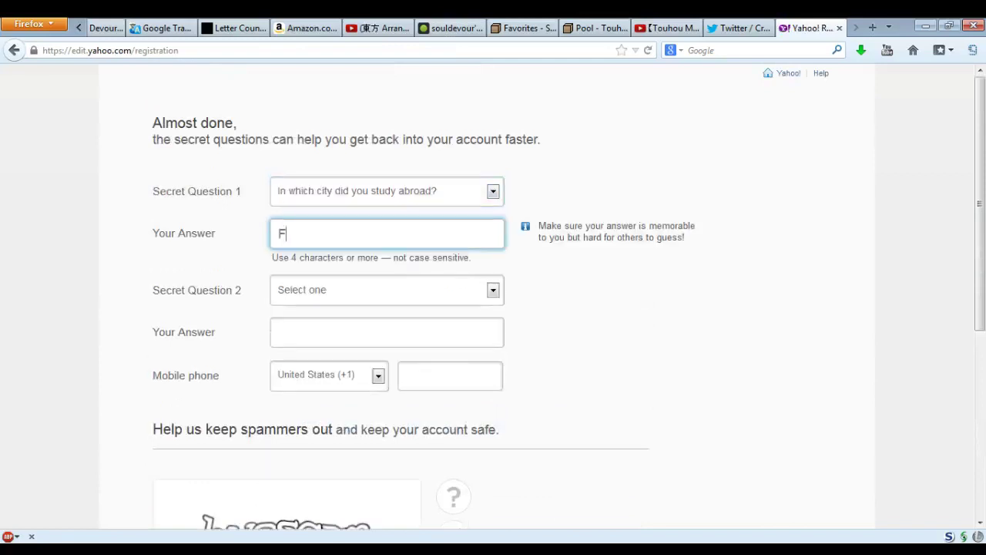
{"action": "left_click", "coordinate": [379, 286]}
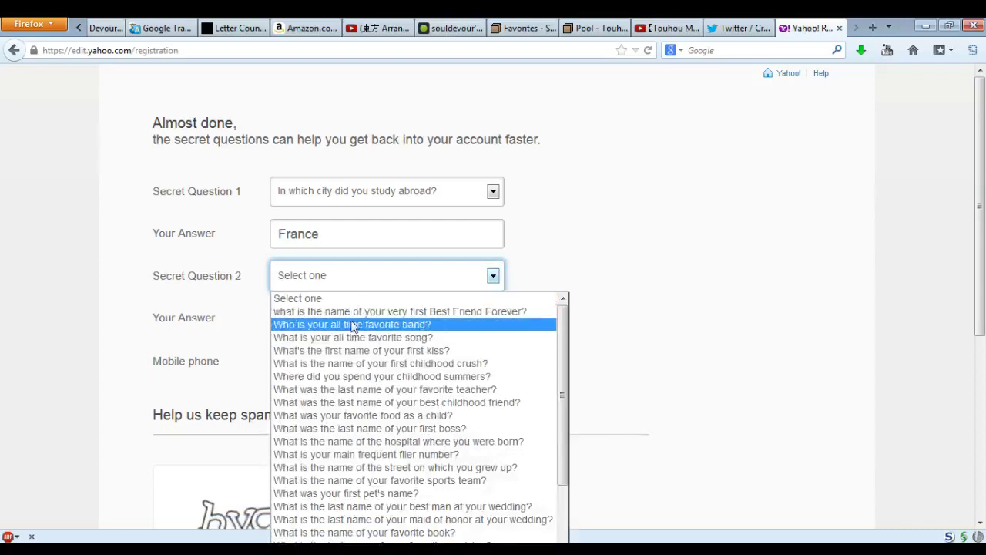
{"action": "left_click", "coordinate": [355, 311]}
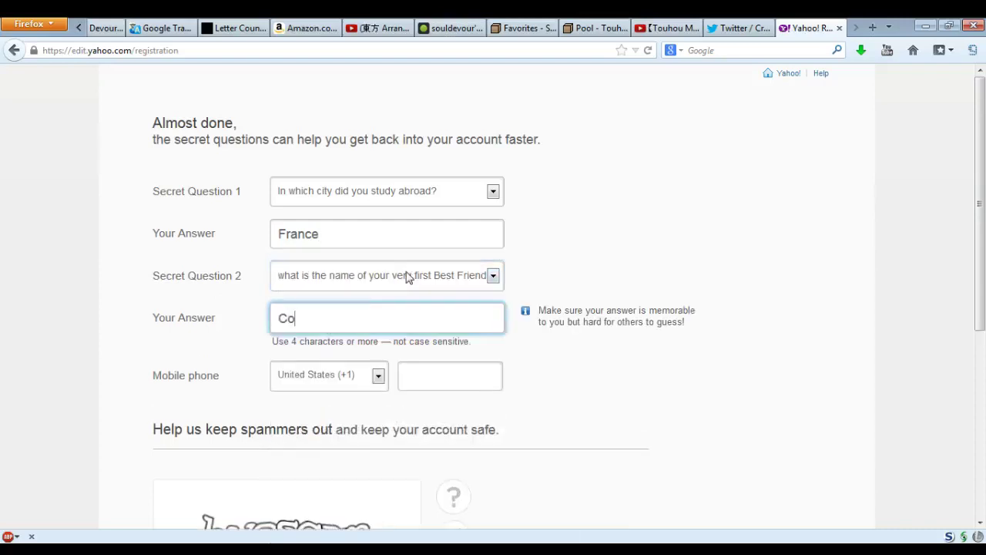
- Add a United States mobile phone number
{"action": "left_click", "coordinate": [358, 378]}
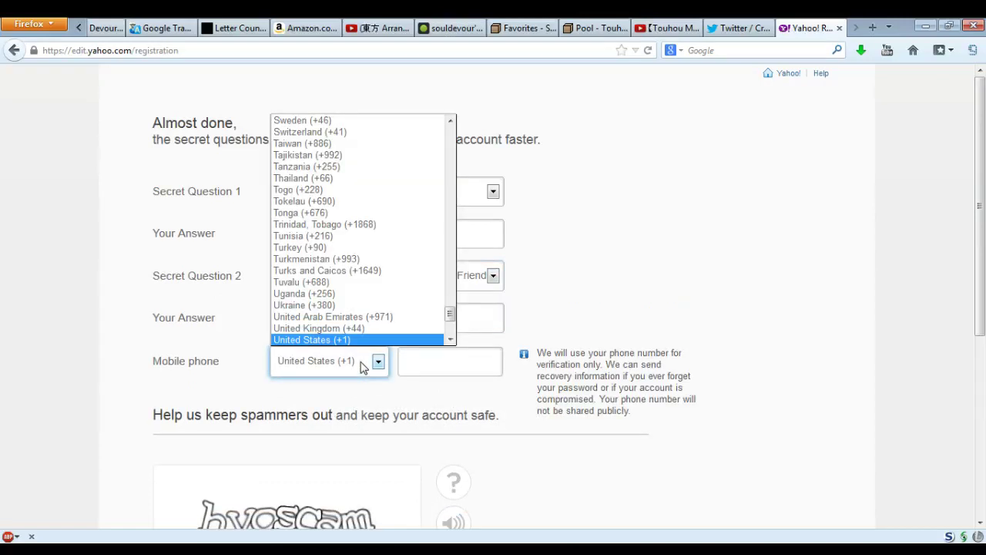
{"action": "left_click", "coordinate": [365, 367]}
{"action": "key", "text": "Tab"}
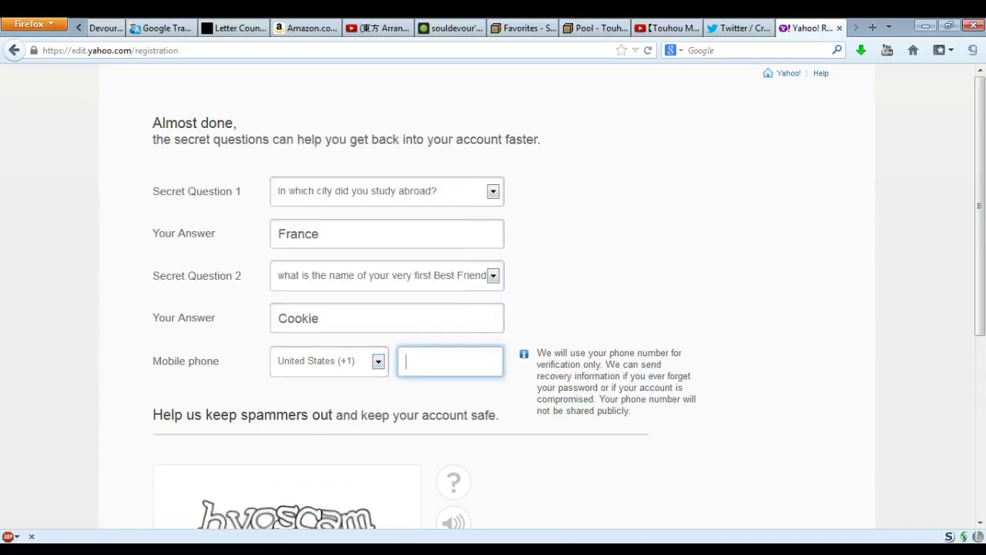
{"action": "type", "text": "5555555555"}
{"action": "left_click", "coordinate": [761, 381]}
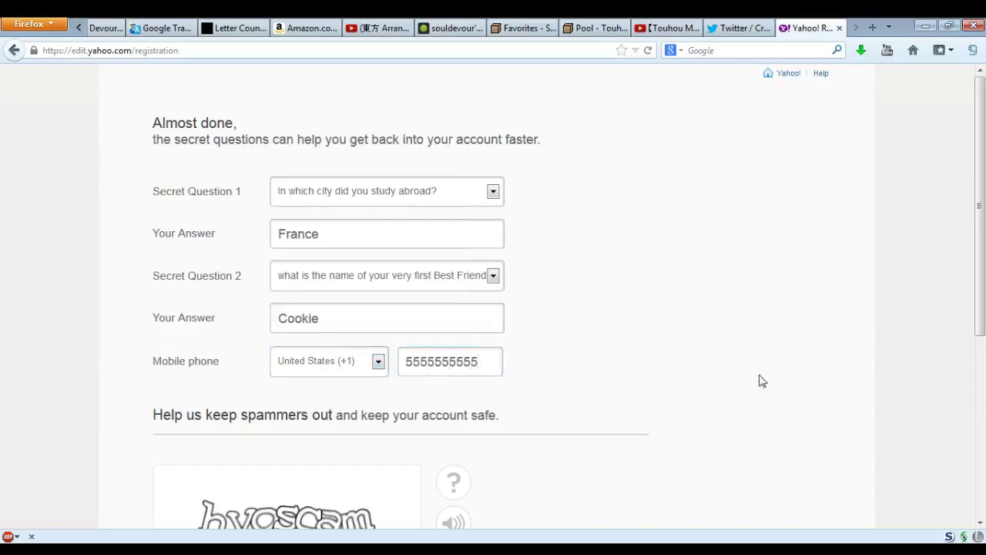
- Enter the anti-spam code and finish the Yahoo registration
{"action": "scroll", "coordinate": [330, 362], "scroll_direction": "down", "scroll_amount": 3}
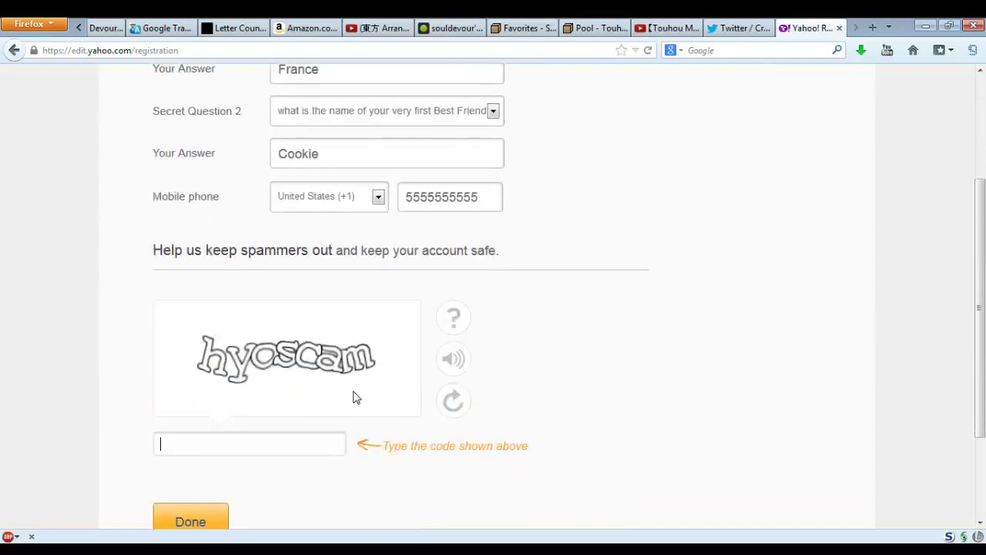
{"action": "type", "text": "hyoscam"}
{"action": "scroll", "coordinate": [269, 432], "scroll_direction": "down", "scroll_amount": 2}
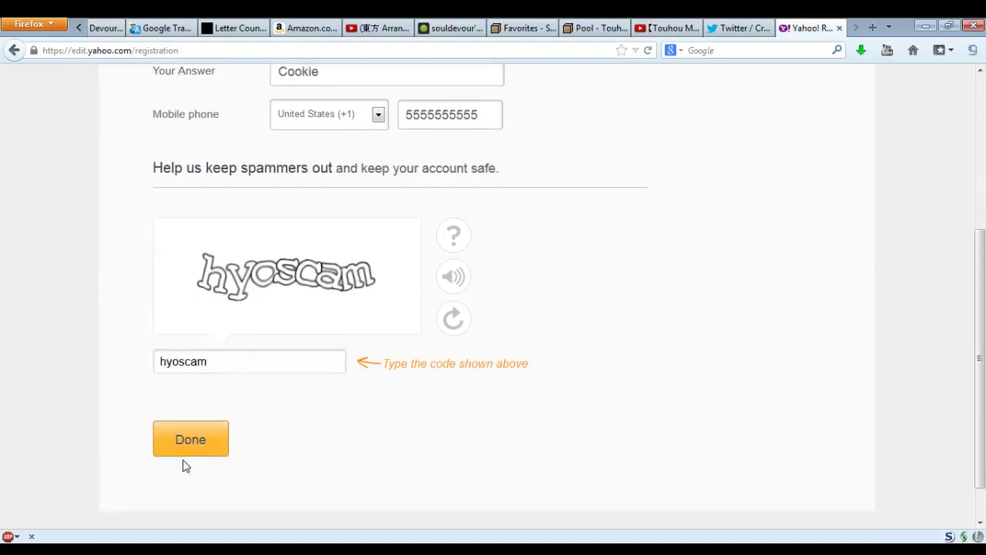
{"action": "left_click", "coordinate": [189, 453]}
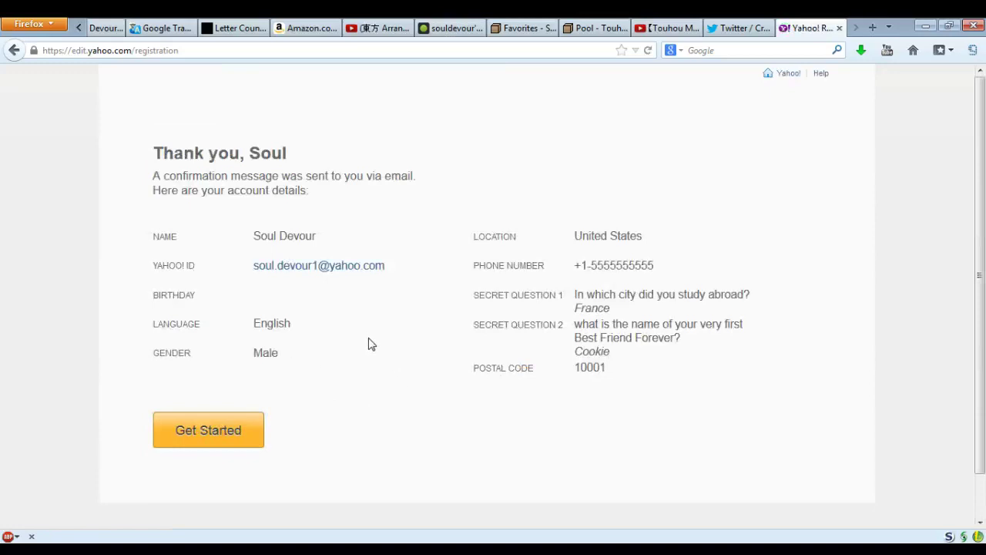
- Continue past the Yahoo confirmation, open the new account's profile, and return to the Twitter tab
{"action": "scroll", "coordinate": [314, 333], "scroll_direction": "down", "scroll_amount": 2}
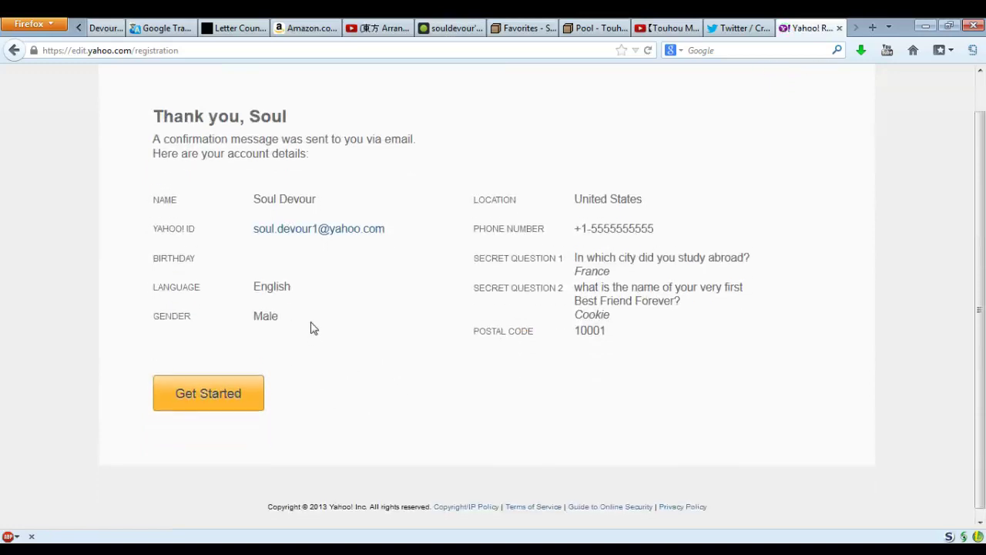
{"action": "left_click", "coordinate": [229, 385]}
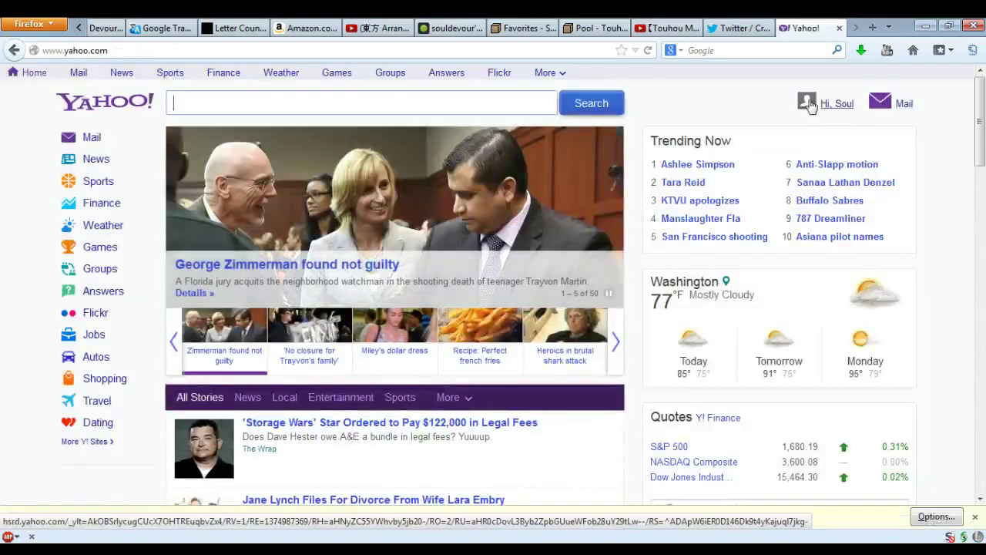
{"action": "left_click", "coordinate": [844, 105]}
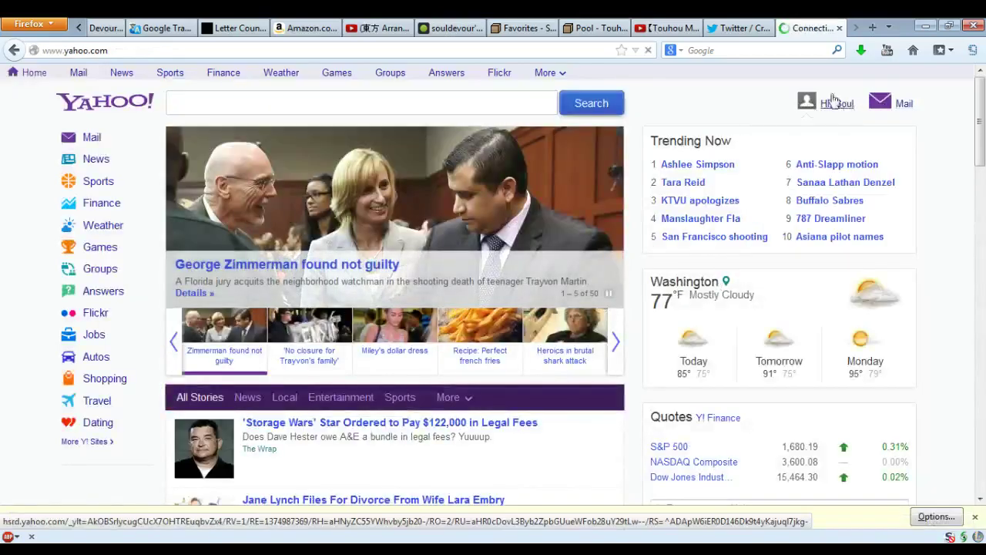
{"action": "left_click", "coordinate": [754, 28]}
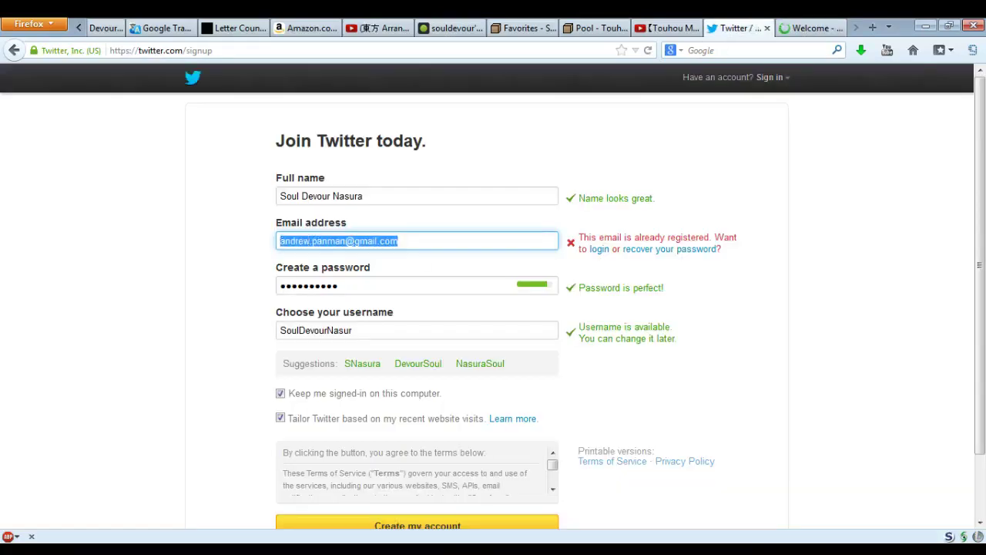
- Replace the signup email with the new Yahoo address and set the full name to SDN
{"action": "key", "text": "BackSpace"}
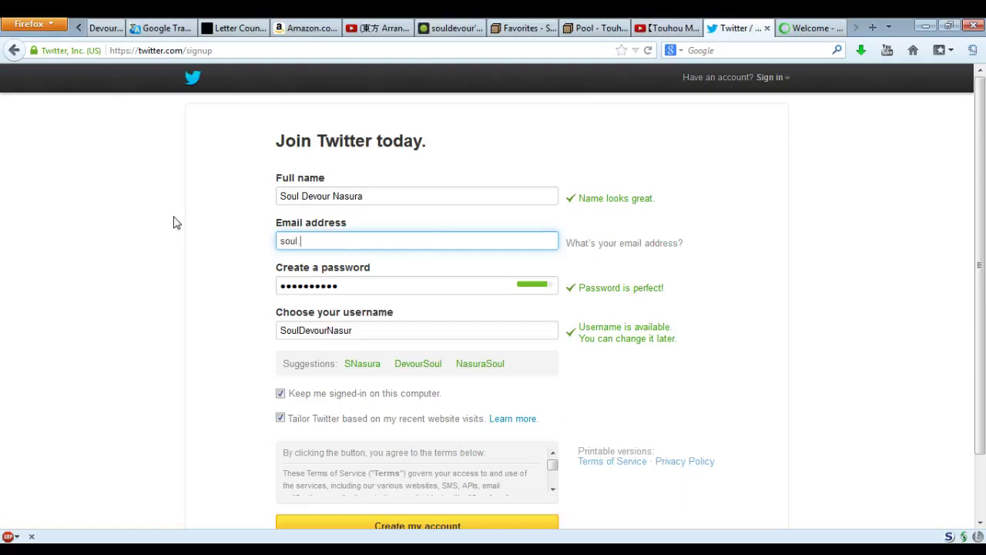
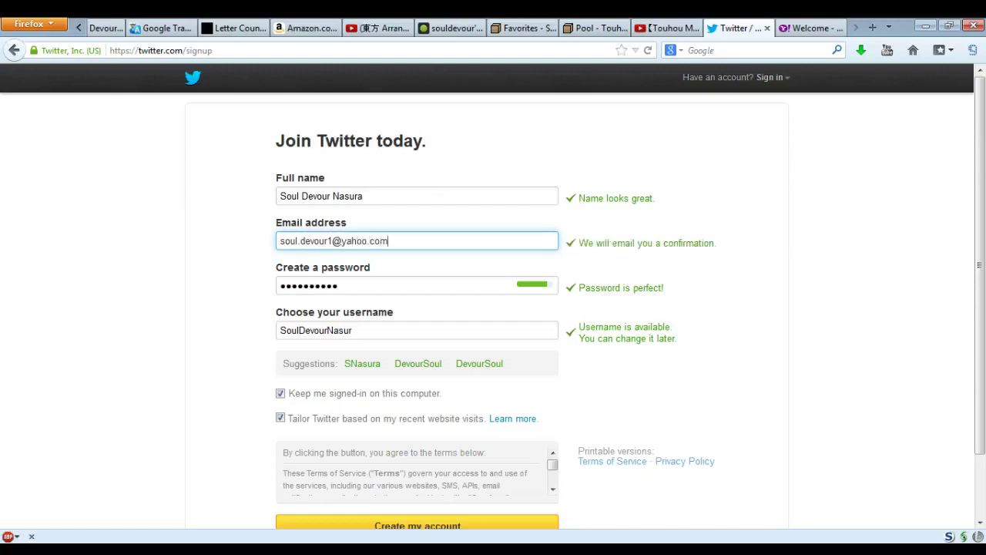
{"action": "key", "text": "shift+Tab"}
{"action": "key", "text": "BackSpace"}
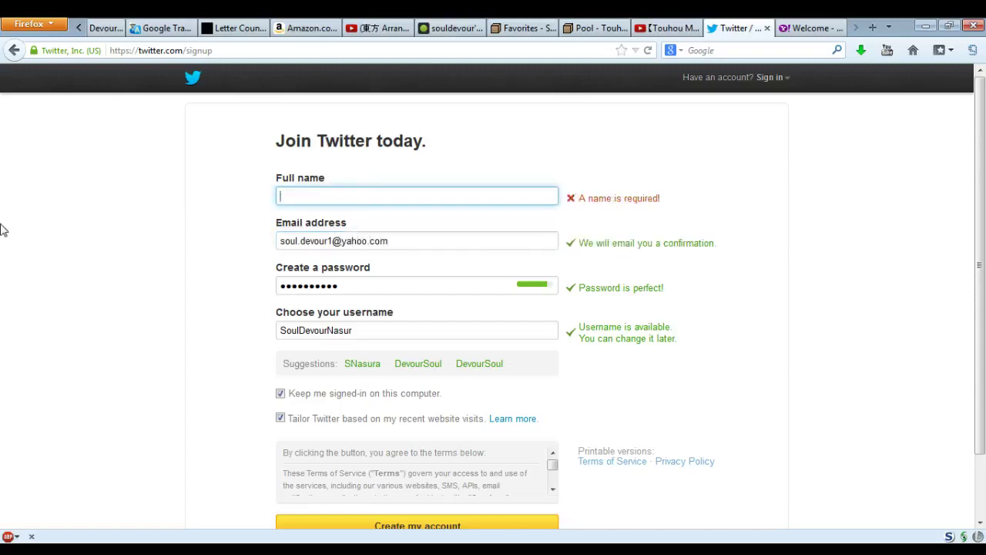
{"action": "type", "text": "SDN"}
{"action": "left_click", "coordinate": [6, 212]}
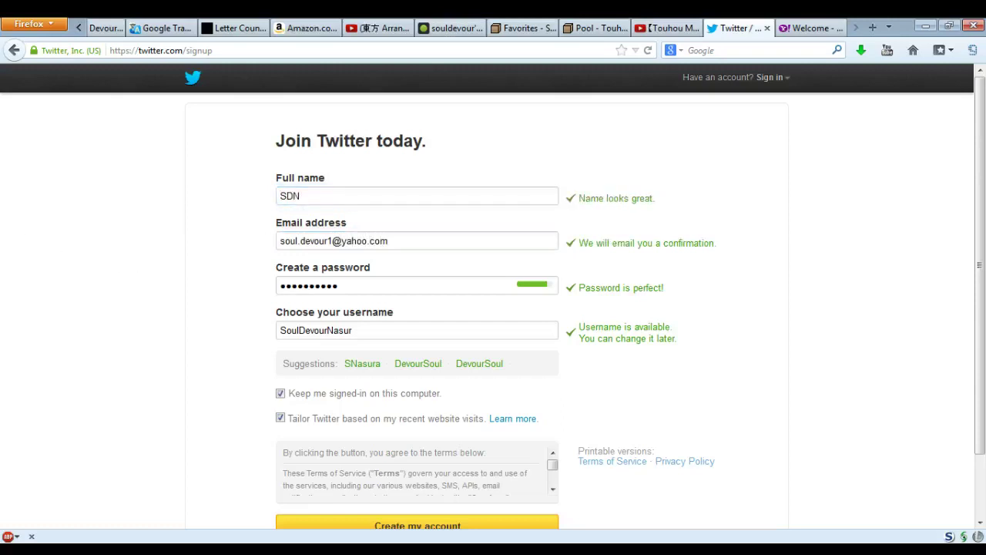
- Try usernames SDN and SoDeNa, then settle on the available username SoDeNas
{"action": "double_click", "coordinate": [316, 330]}
{"action": "key", "text": "BackSpace"}
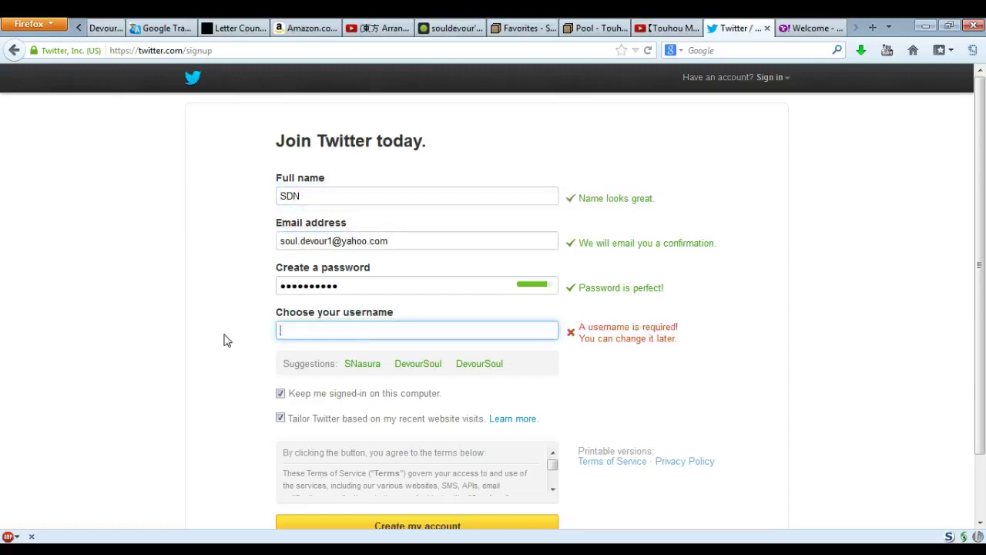
{"action": "type", "text": "SDN"}
{"action": "left_click", "coordinate": [235, 331]}
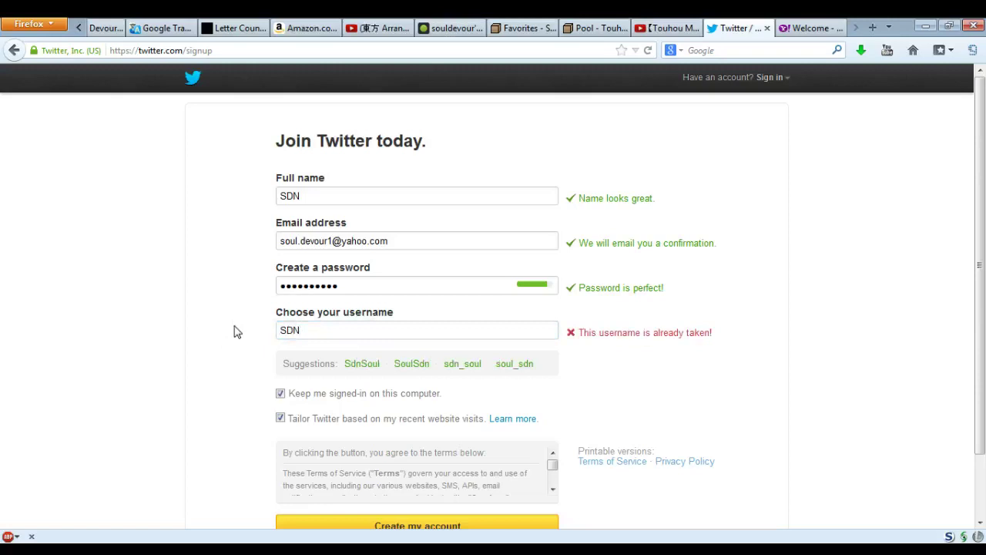
{"action": "left_click", "coordinate": [302, 330]}
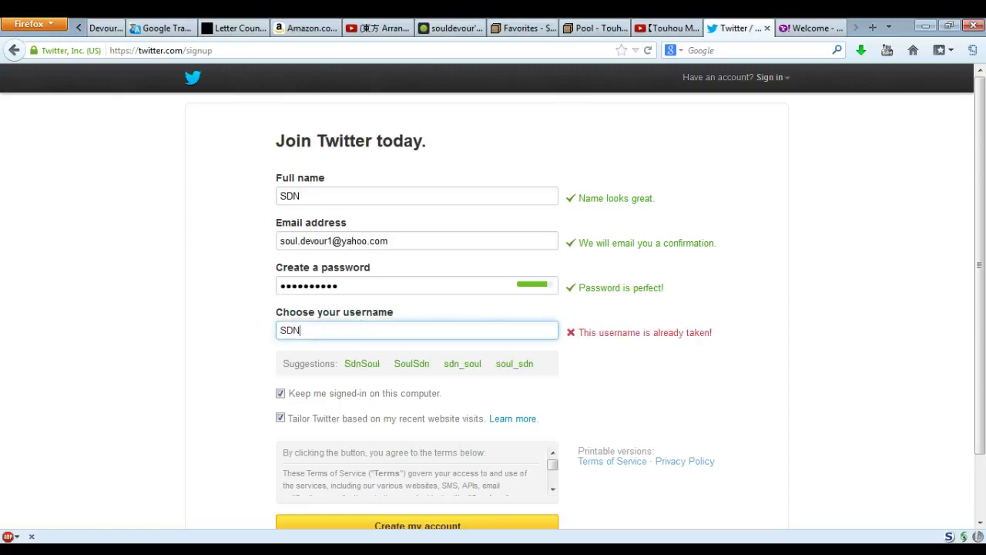
{"action": "key", "text": "BackSpace"}
{"action": "type", "text": "oDeNa"}
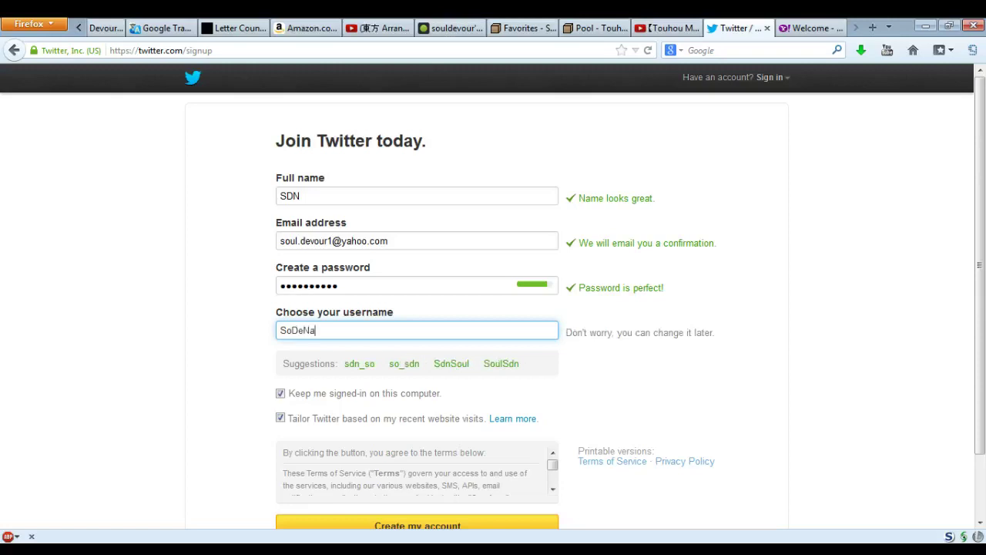
{"action": "left_click", "coordinate": [2, 336]}
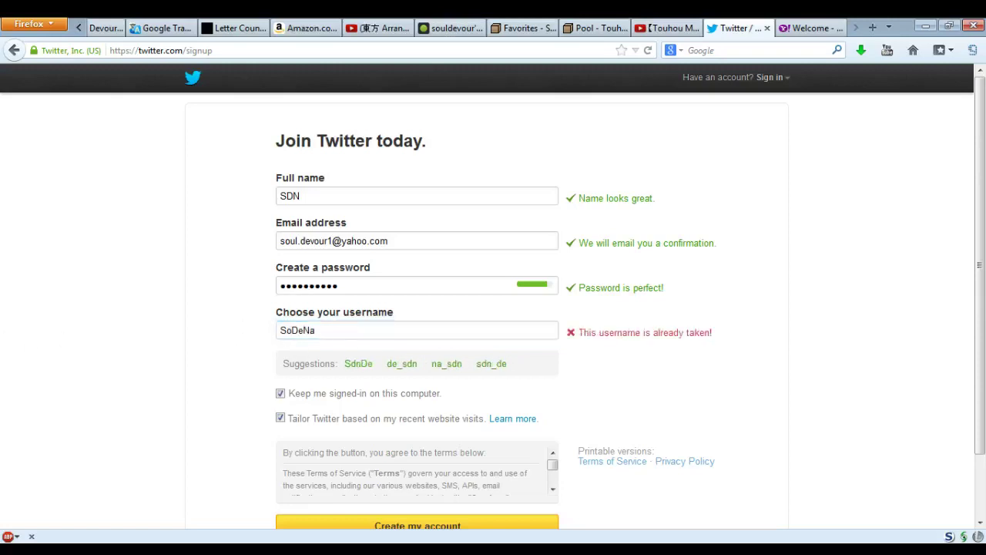
{"action": "left_click", "coordinate": [312, 330]}
{"action": "type", "text": "s"}
{"action": "left_click", "coordinate": [236, 400]}
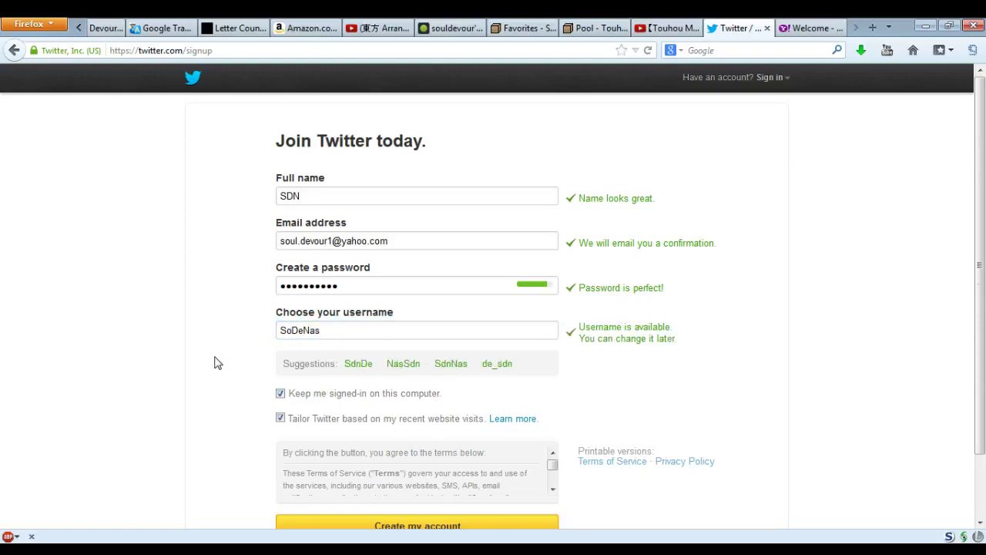
- Retype the account password and submit the sign-up form
{"action": "scroll", "coordinate": [218, 363], "scroll_direction": "down", "scroll_amount": 2}
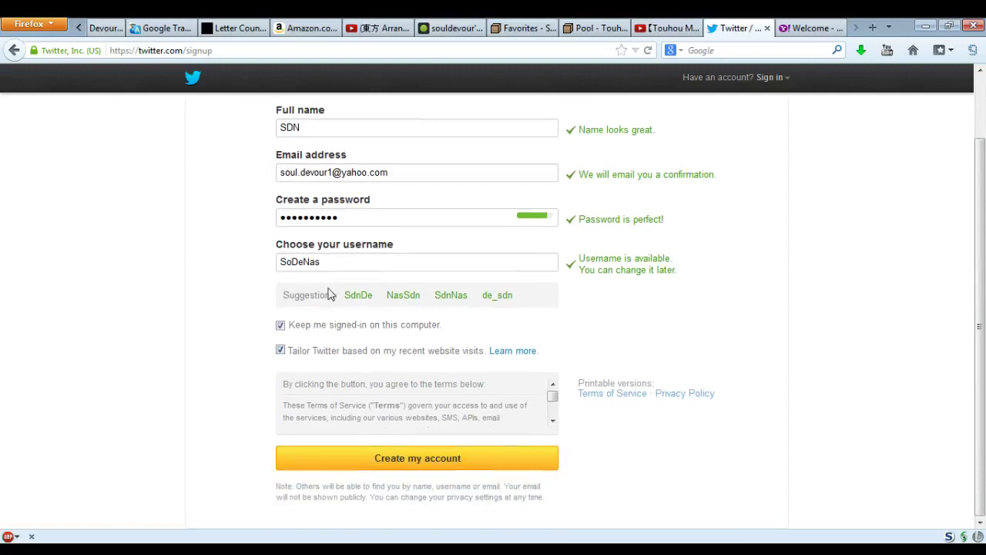
{"action": "double_click", "coordinate": [324, 217]}
{"action": "key", "text": "BackSpace"}
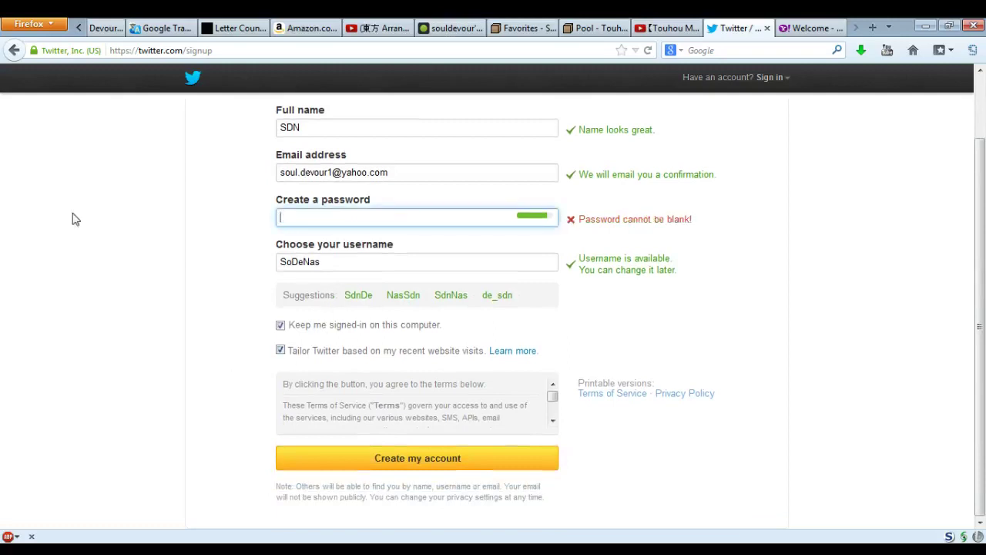
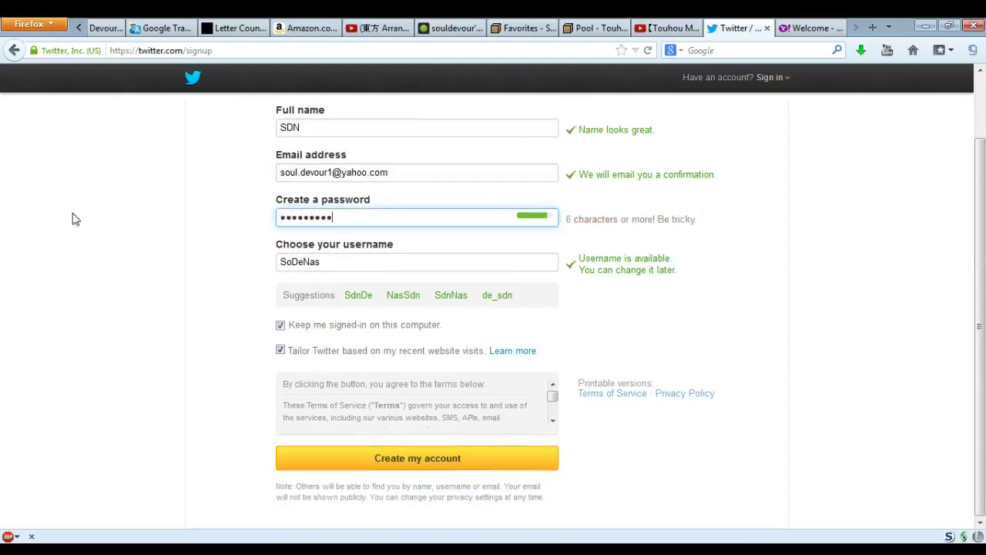
{"action": "key", "text": "Return"}
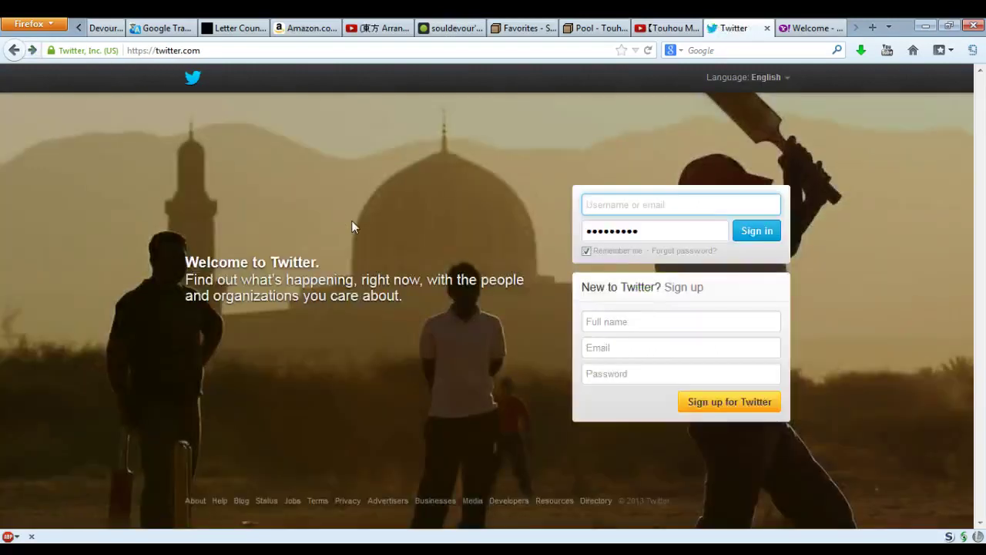
- Refill the sign-up form with full name SDN, the email address and an 8-character password
{"action": "left_click", "coordinate": [31, 50]}
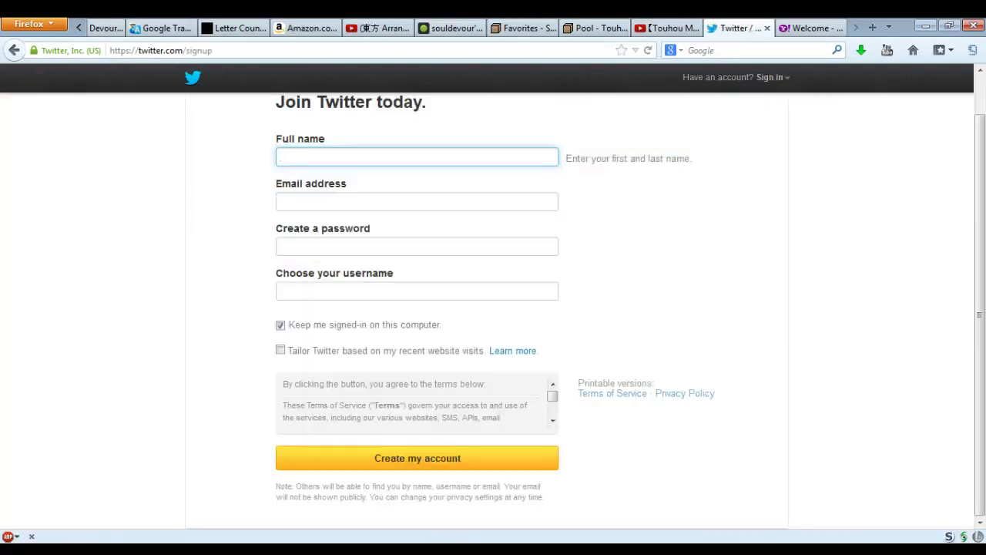
{"action": "type", "text": "SDN"}
{"action": "left_click", "coordinate": [417, 201]}
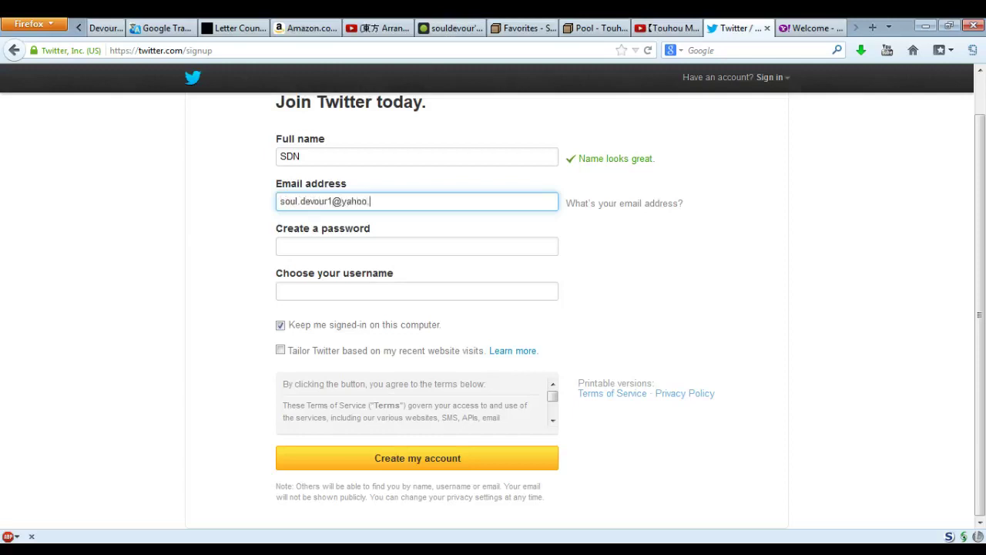
{"action": "key", "text": "Tab"}
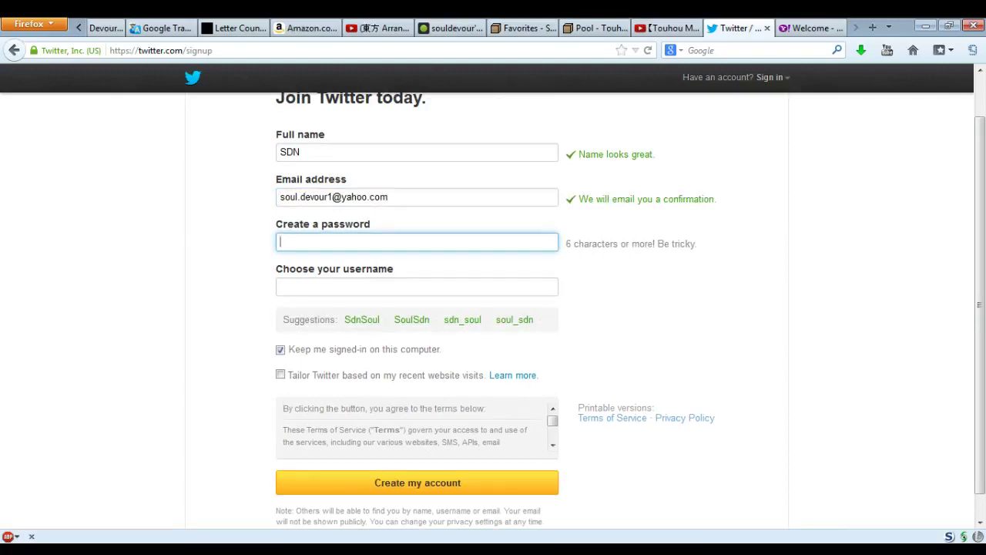
{"action": "type", "text": "•••"}
{"action": "key", "text": "BackSpace"}
{"action": "key", "text": "BackSpace"}
{"action": "key", "text": "BackSpace"}
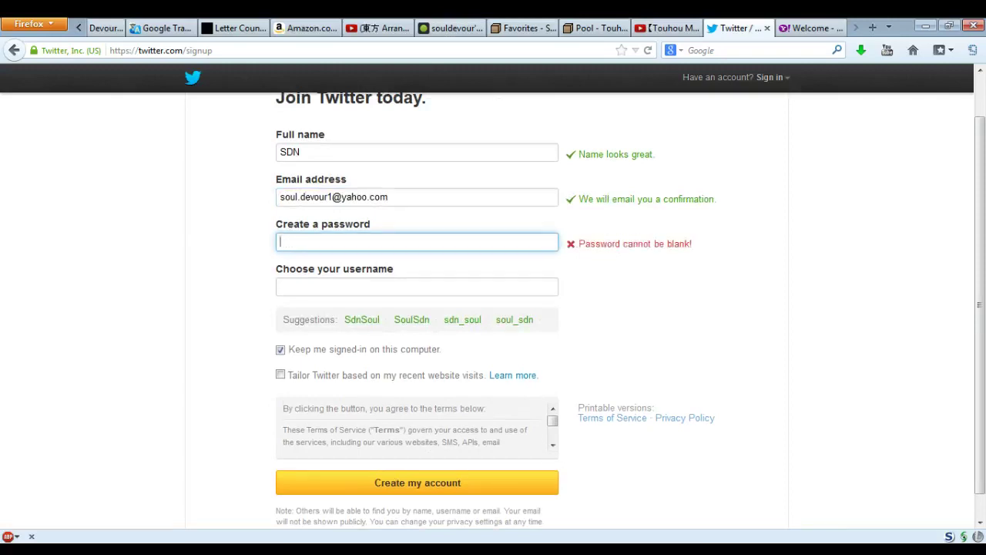
{"action": "type", "text": "••••••"}
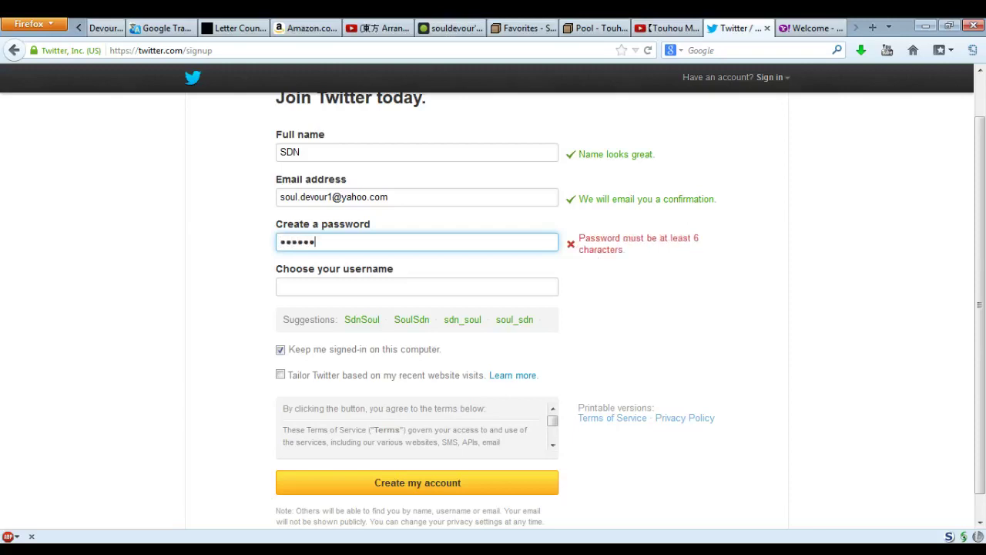
{"action": "type", "text": "••"}
- Confirm the username SoDeNas is available and turn off Keep me signed-in
{"action": "key", "text": "Tab"}
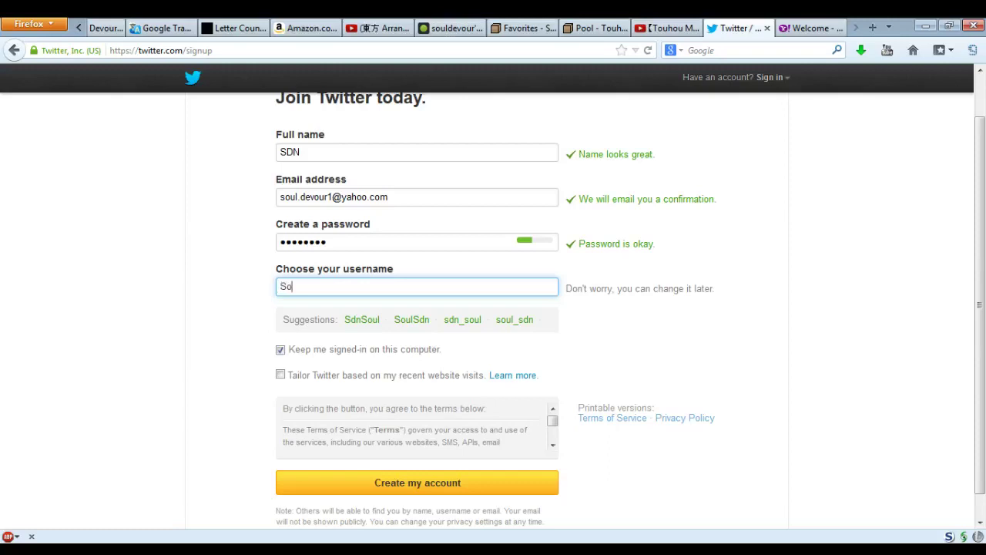
{"action": "left_click", "coordinate": [187, 366]}
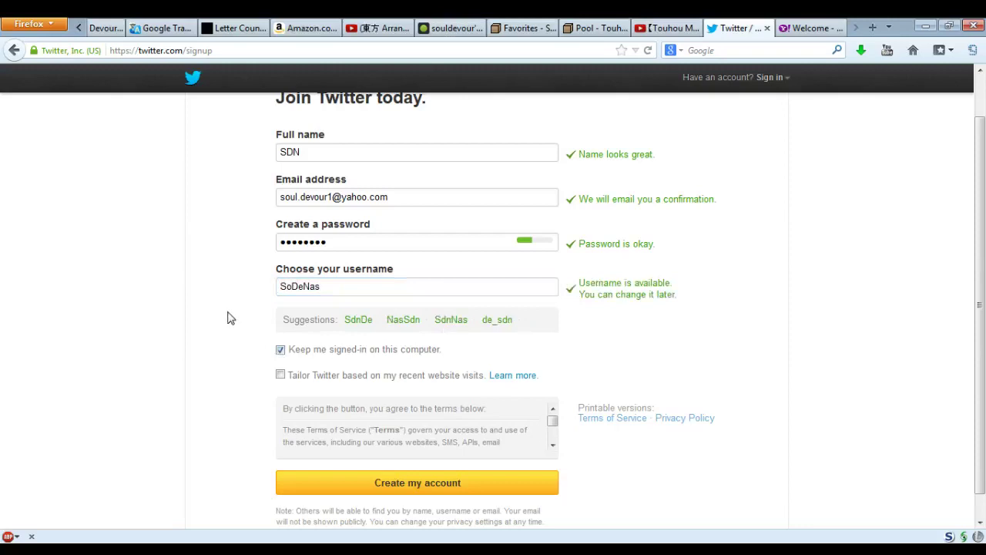
{"action": "left_click", "coordinate": [281, 349]}
{"action": "scroll", "coordinate": [185, 342], "scroll_direction": "down", "scroll_amount": 1}
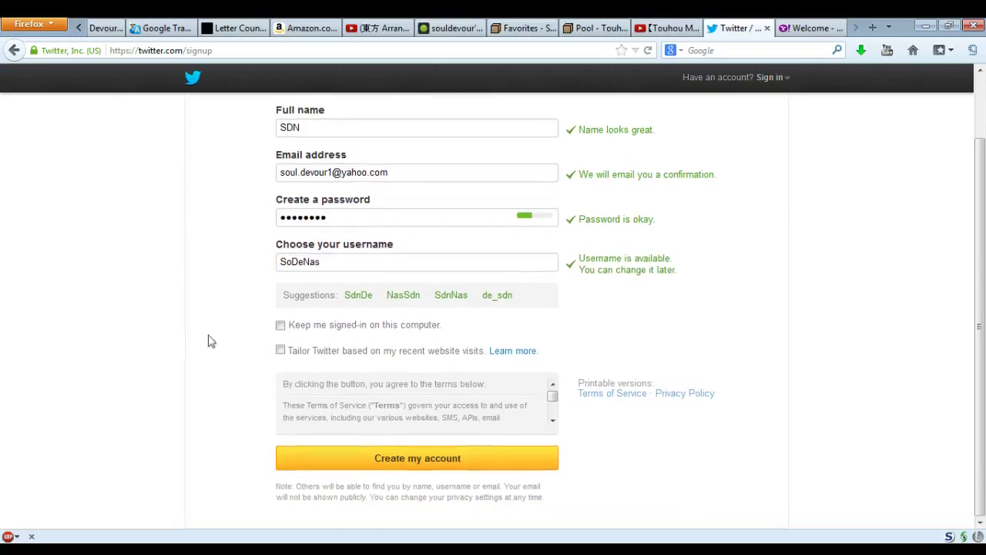
{"action": "scroll", "coordinate": [208, 377], "scroll_direction": "up", "scroll_amount": 2}
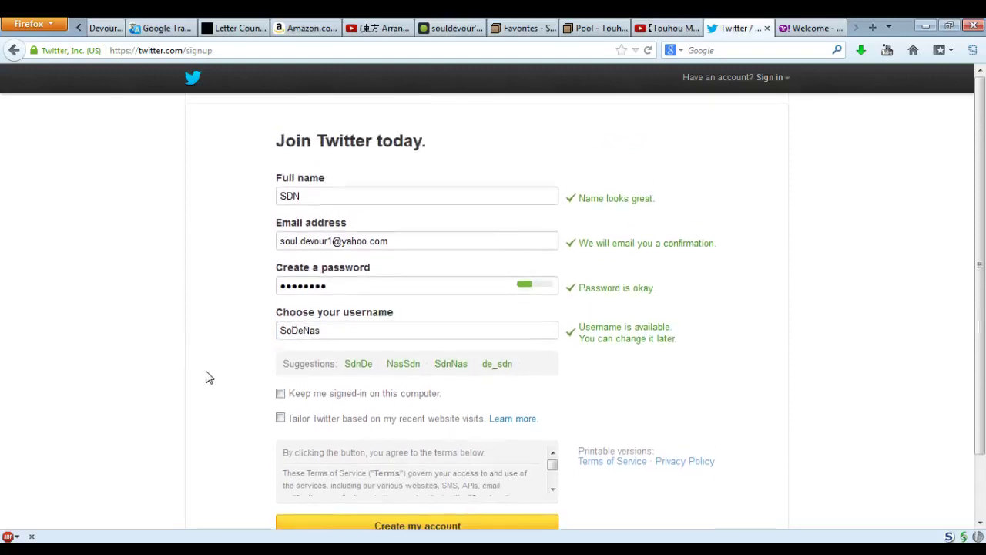
{"action": "scroll", "coordinate": [231, 393], "scroll_direction": "down", "scroll_amount": 2}
- Create the account, then follow WWE, Carlos Pena, Kenny Chesney and two more suggestions
{"action": "left_click", "coordinate": [331, 460]}
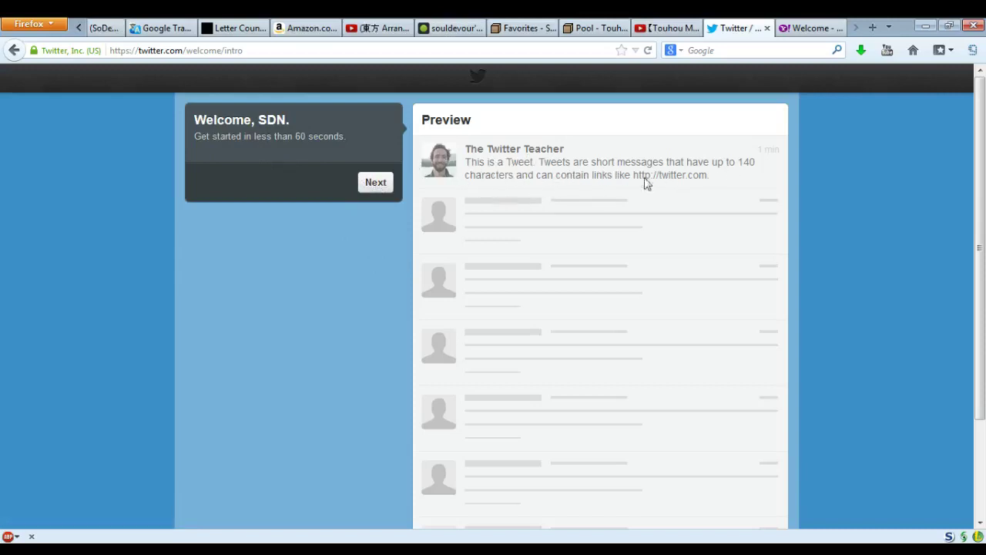
{"action": "left_click", "coordinate": [386, 195]}
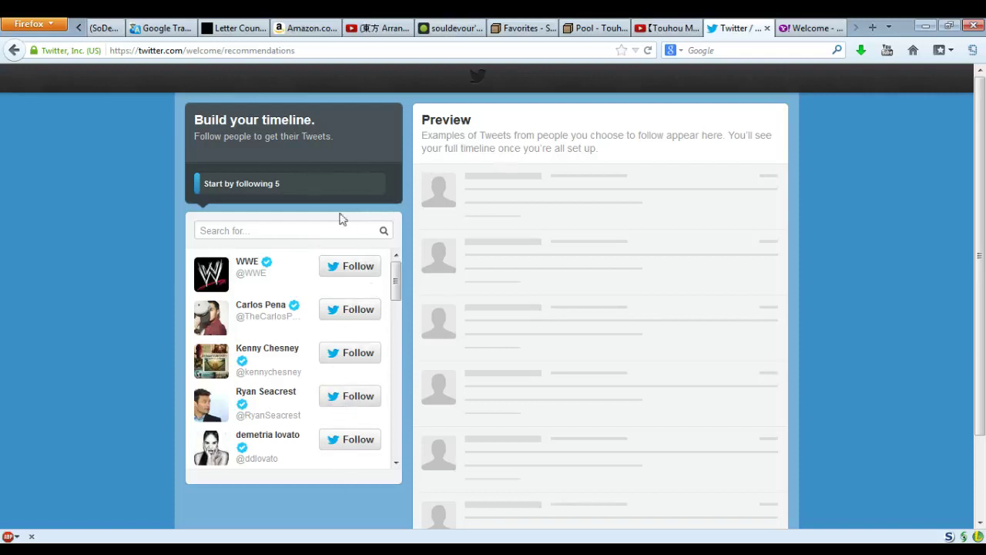
{"action": "scroll", "coordinate": [387, 146], "scroll_direction": "down", "scroll_amount": 2}
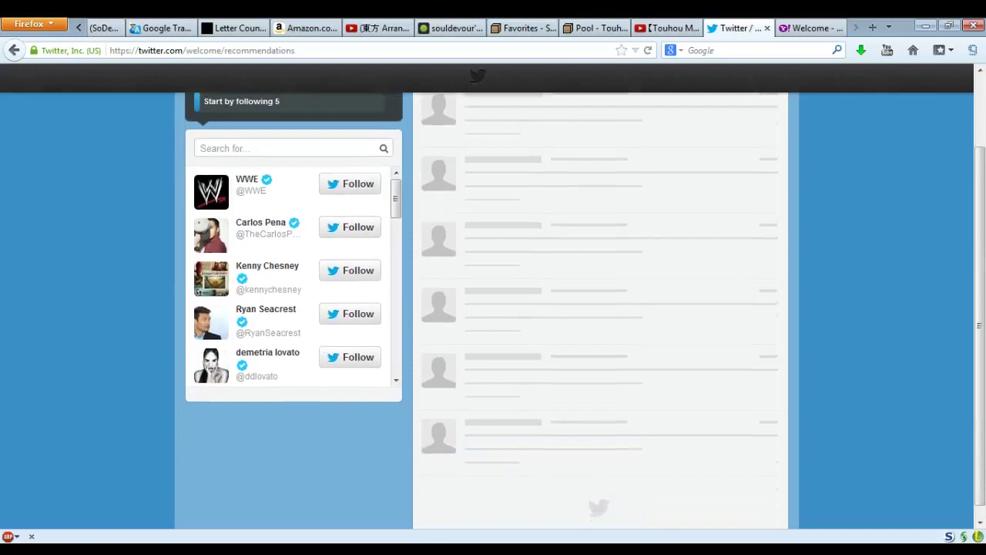
{"action": "left_click", "coordinate": [359, 189]}
{"action": "scroll", "coordinate": [308, 216], "scroll_direction": "up", "scroll_amount": 2}
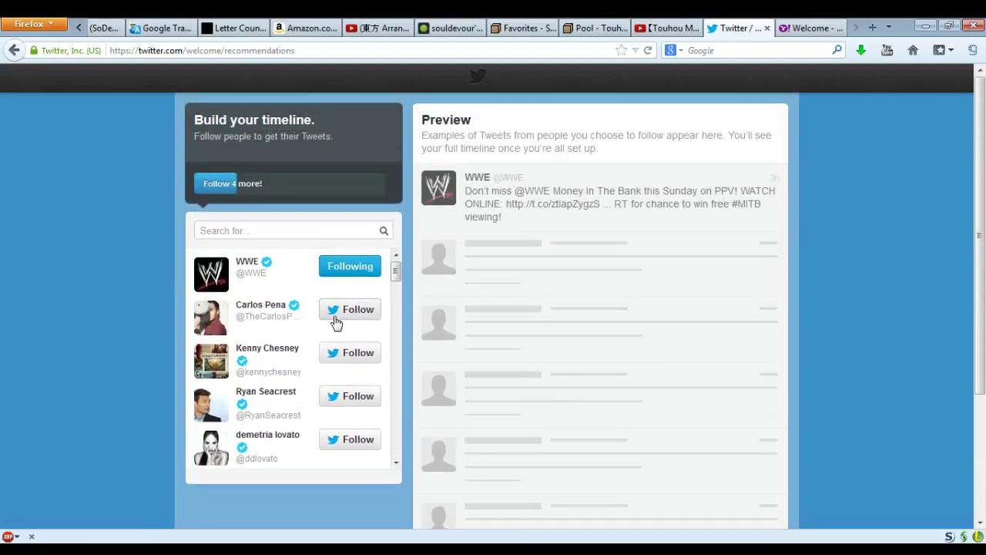
{"action": "left_click", "coordinate": [336, 323]}
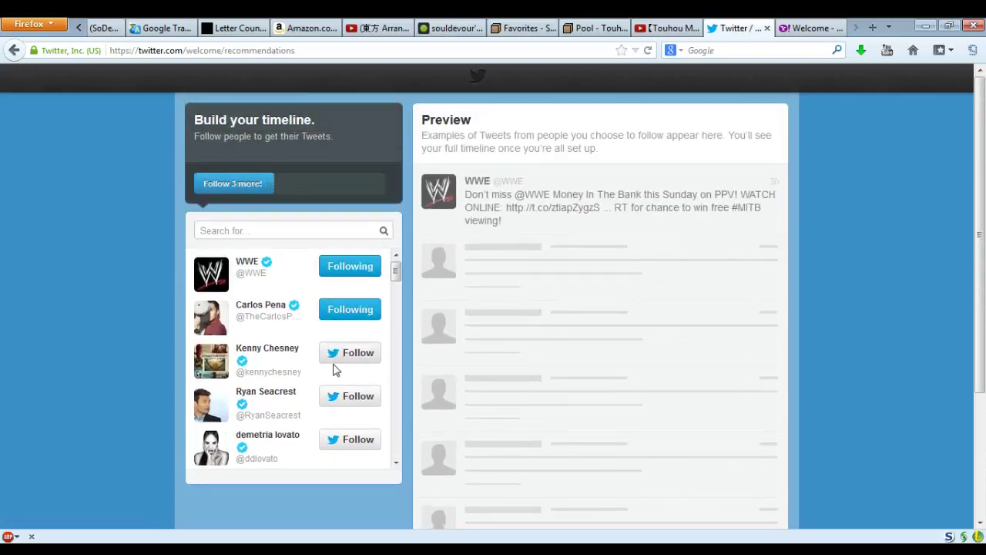
{"action": "left_click", "coordinate": [335, 368]}
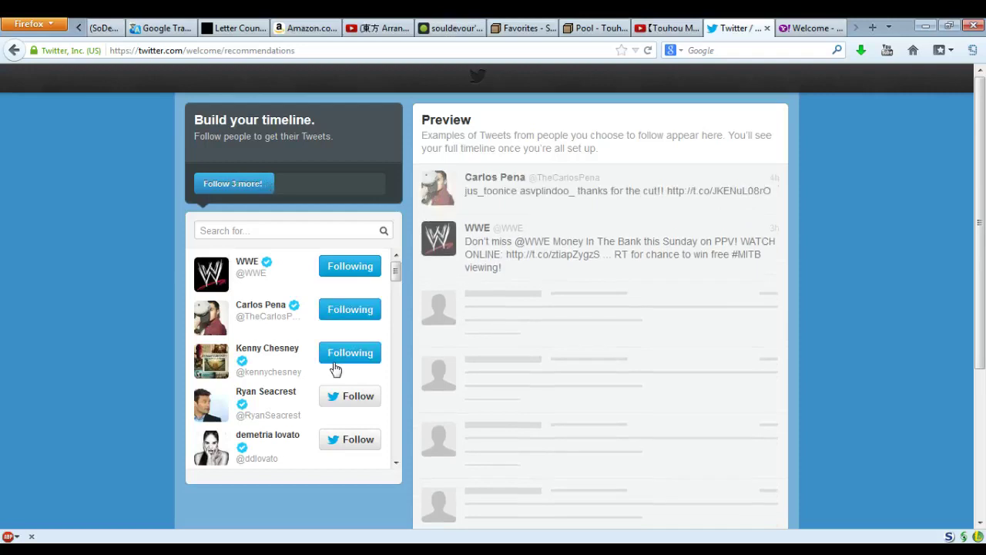
{"action": "left_click", "coordinate": [360, 397]}
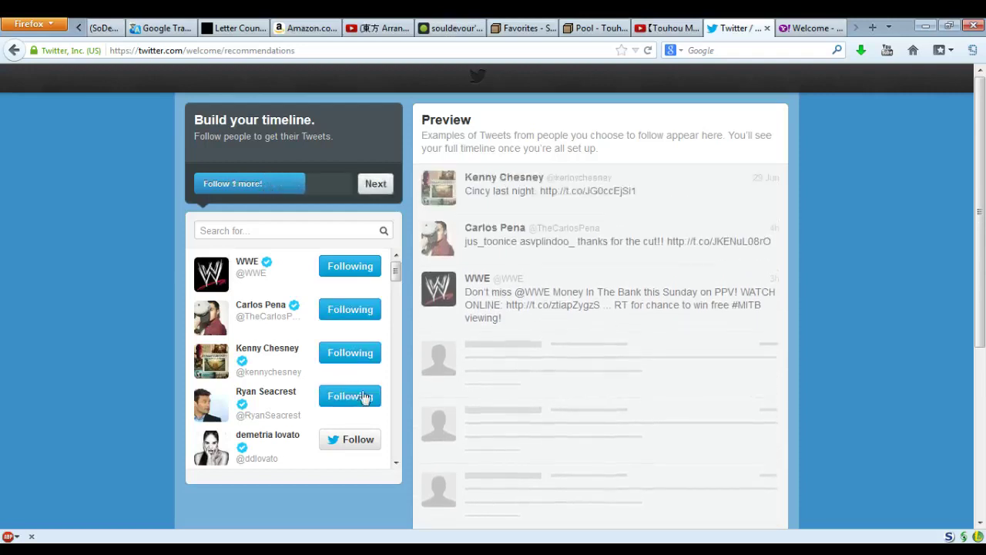
{"action": "left_click", "coordinate": [355, 442]}
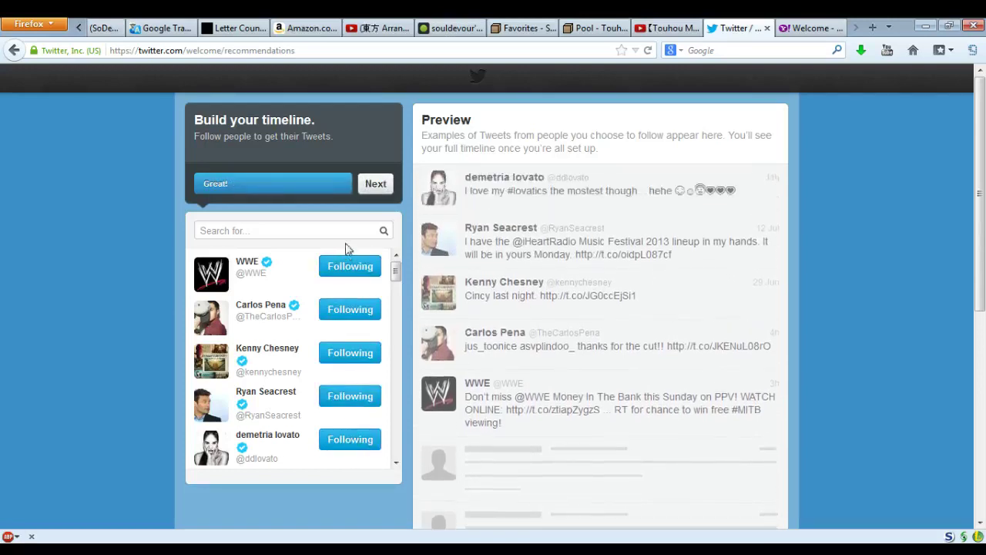
- From the Sports suggestions, follow the NBA, three basketball players and a footballer
{"action": "left_click", "coordinate": [363, 183]}
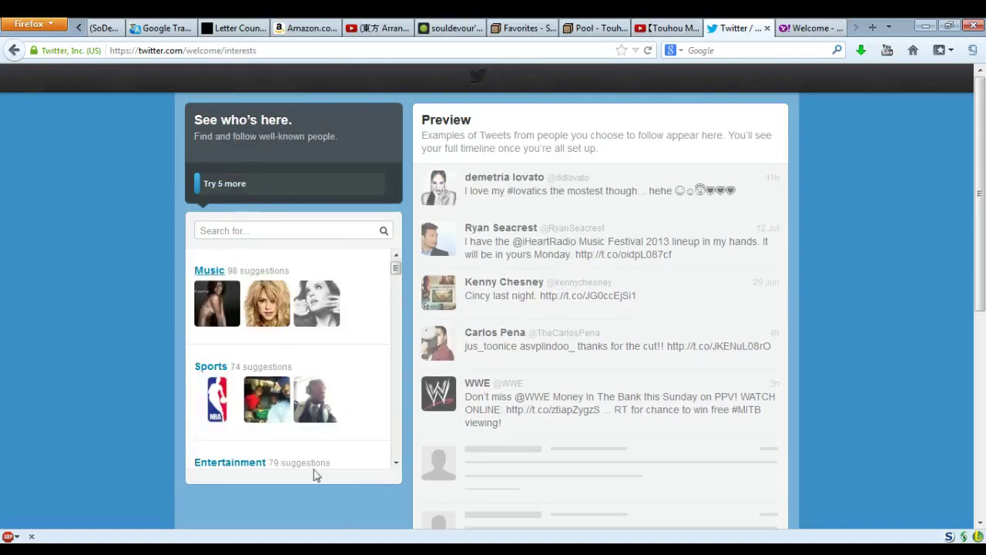
{"action": "left_click", "coordinate": [256, 404]}
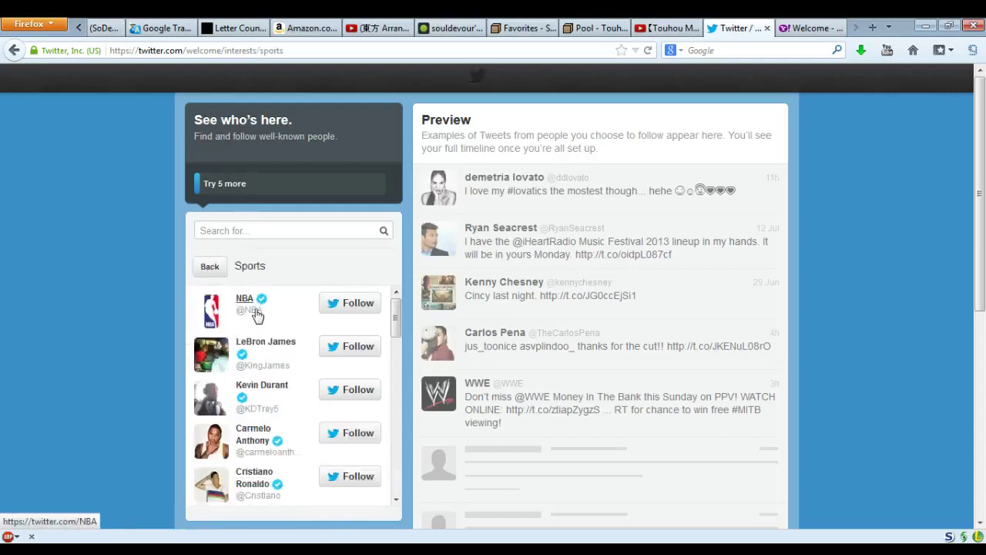
{"action": "left_click", "coordinate": [333, 303]}
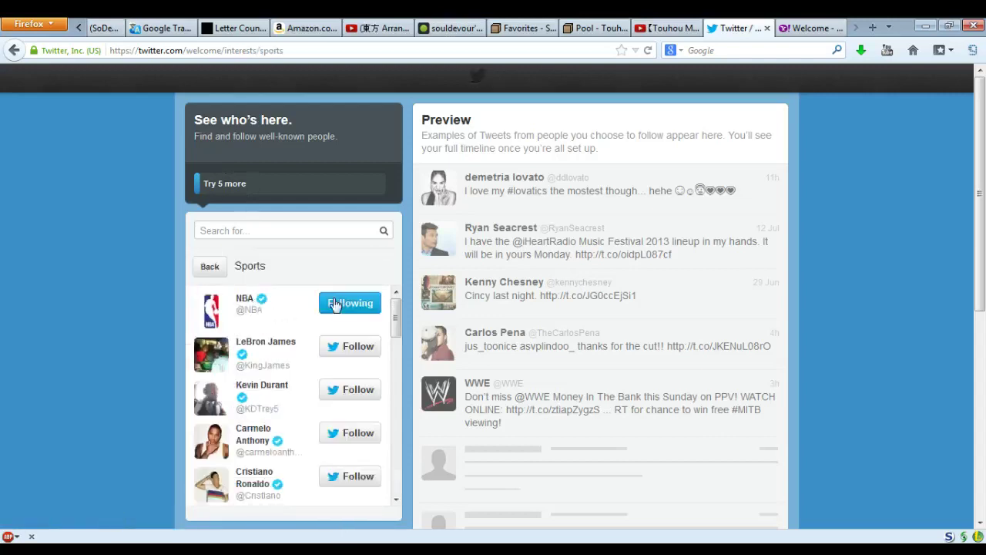
{"action": "left_click", "coordinate": [337, 348]}
{"action": "left_click", "coordinate": [348, 391]}
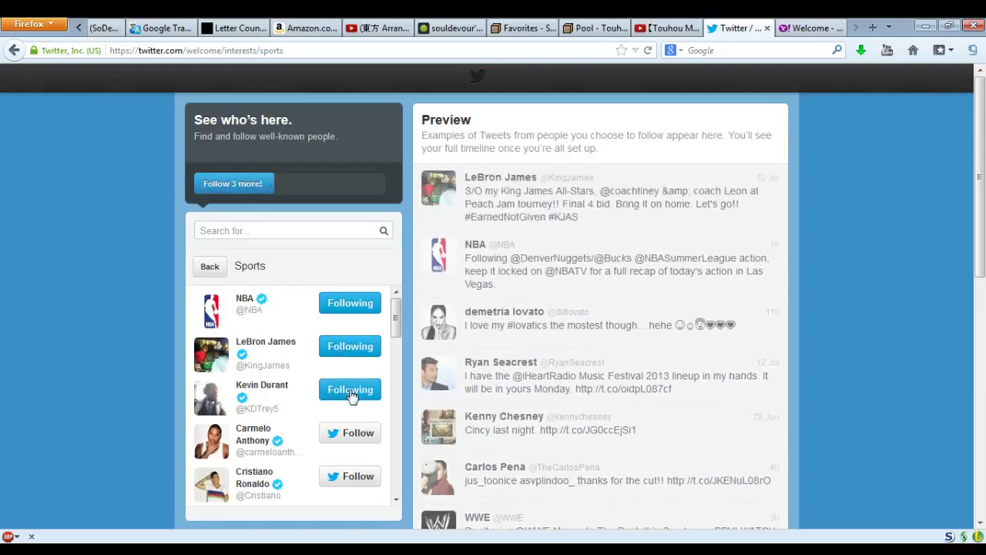
{"action": "left_click", "coordinate": [350, 437]}
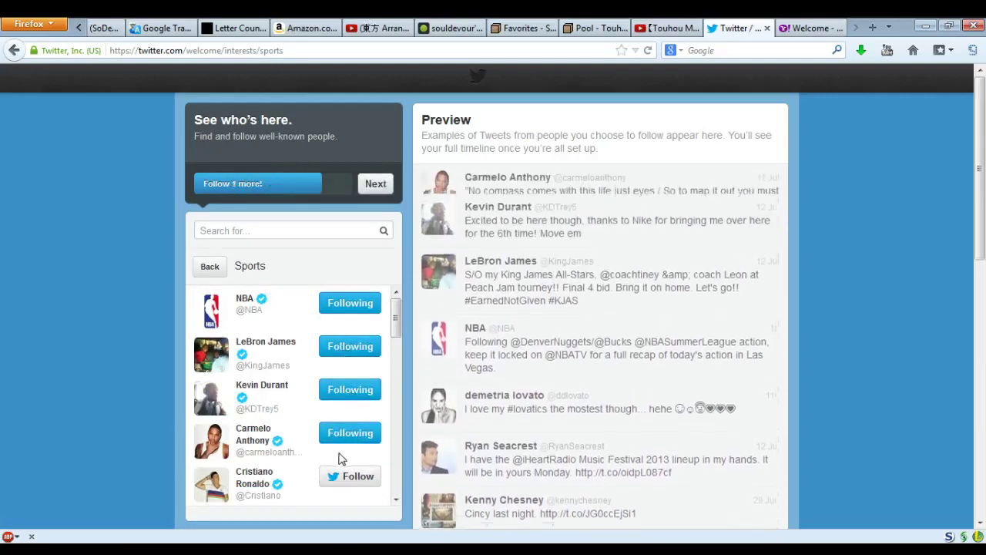
{"action": "left_click", "coordinate": [343, 473]}
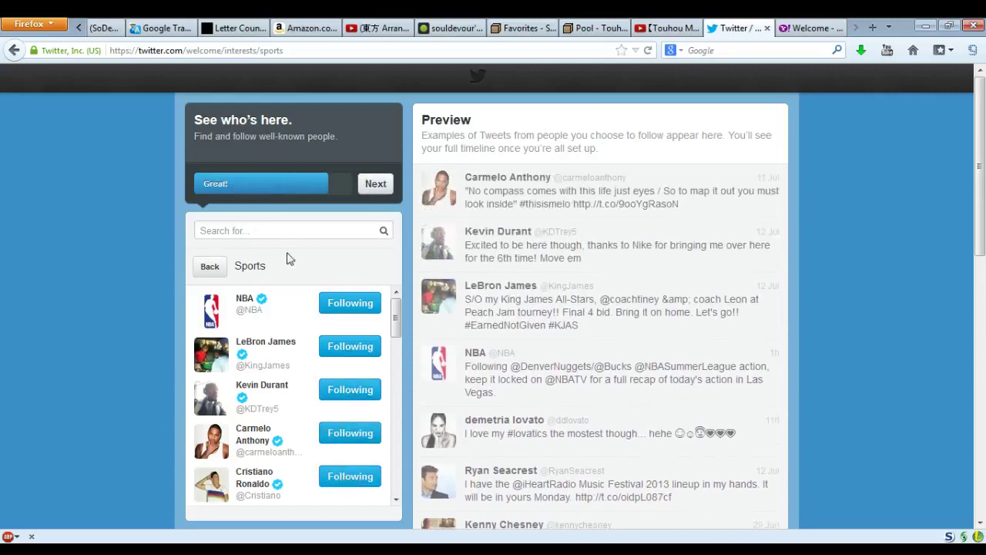
{"action": "left_click", "coordinate": [375, 185]}
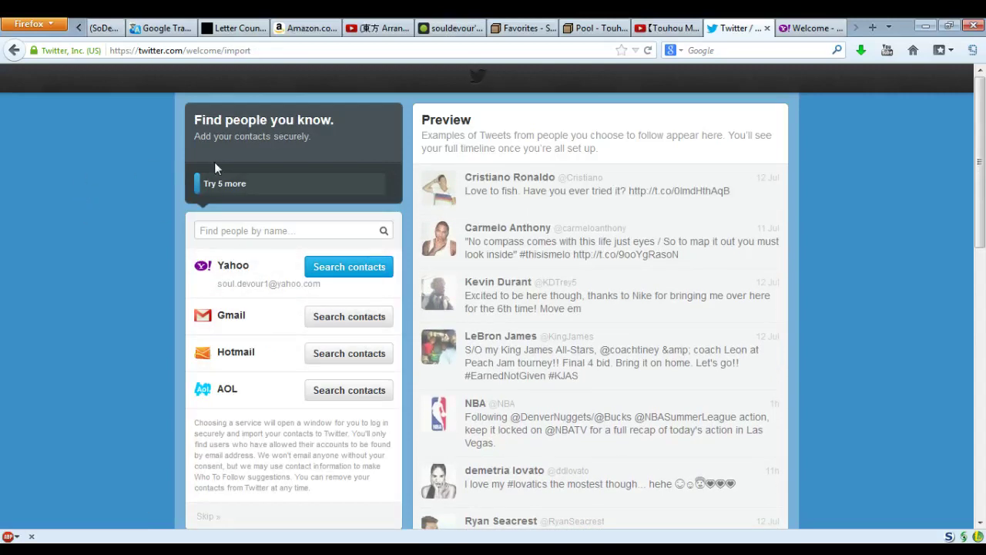
- Authorize the Yahoo contacts search, then skip the empty contacts result and the profile bio page
{"action": "left_click", "coordinate": [316, 265]}
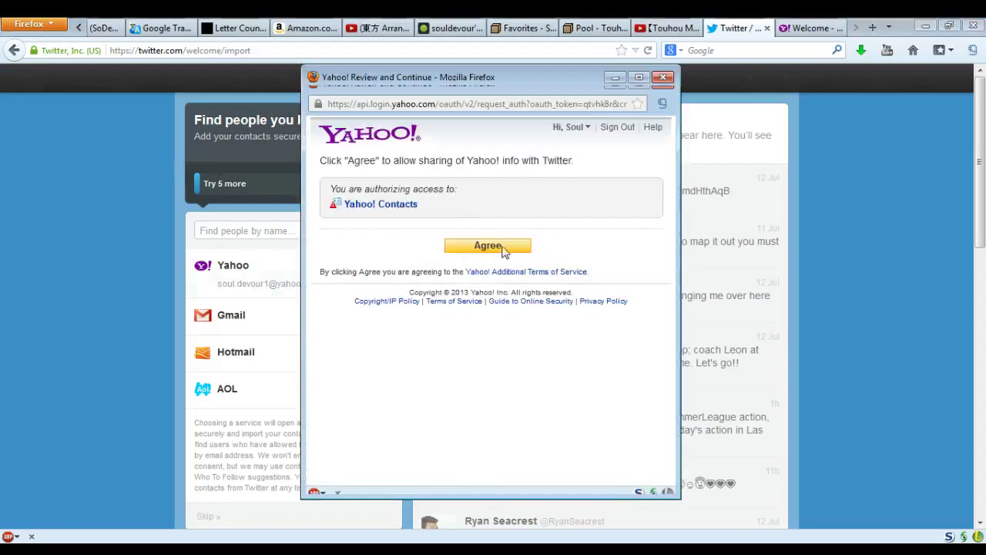
{"action": "left_click", "coordinate": [496, 246]}
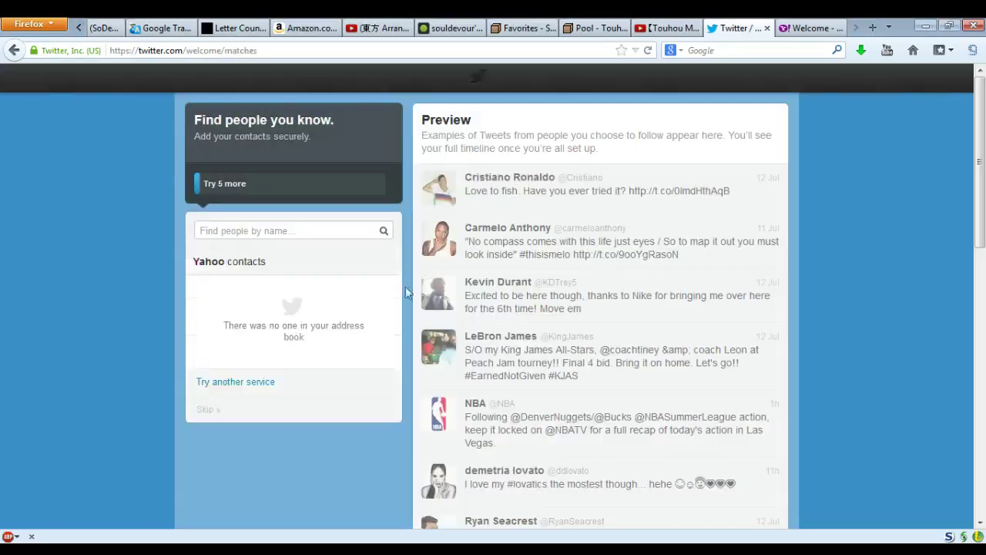
{"action": "left_click", "coordinate": [207, 409]}
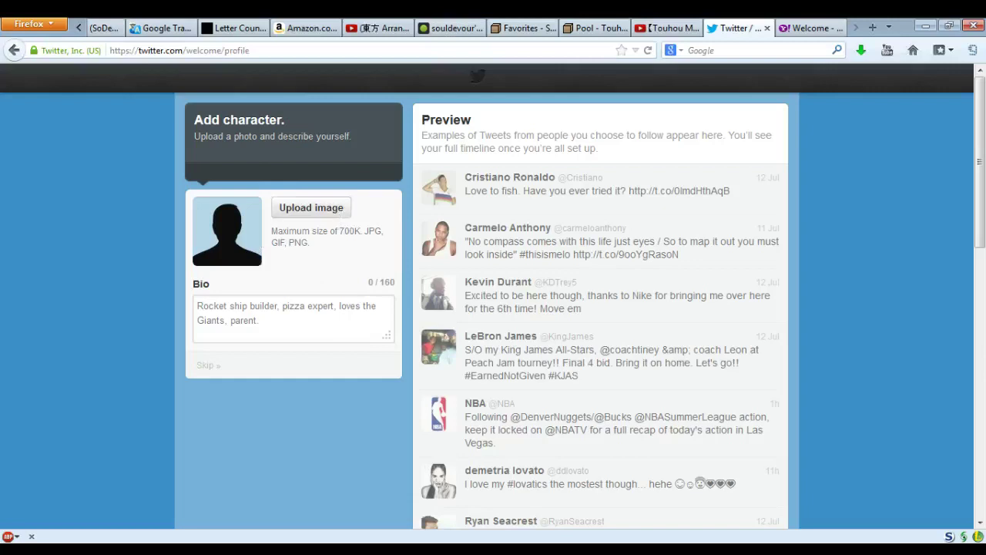
{"action": "left_click", "coordinate": [197, 306]}
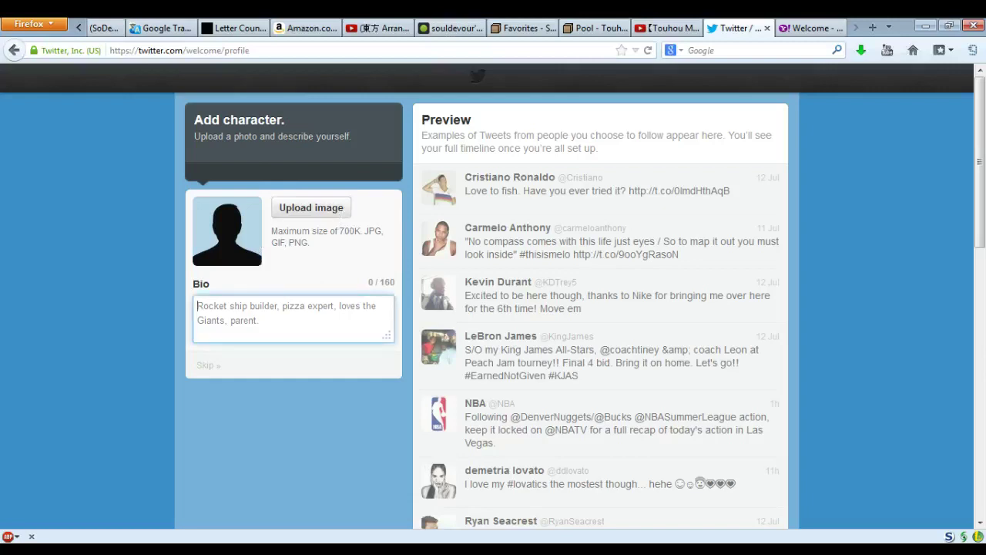
{"action": "left_click", "coordinate": [219, 367]}
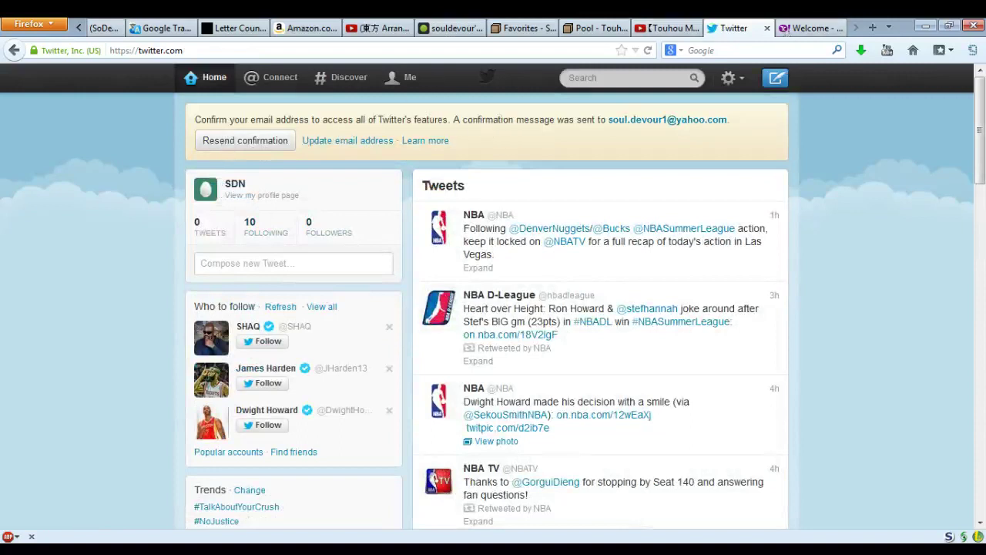
{"action": "left_click", "coordinate": [815, 28]}
{"action": "left_click", "coordinate": [761, 104]}
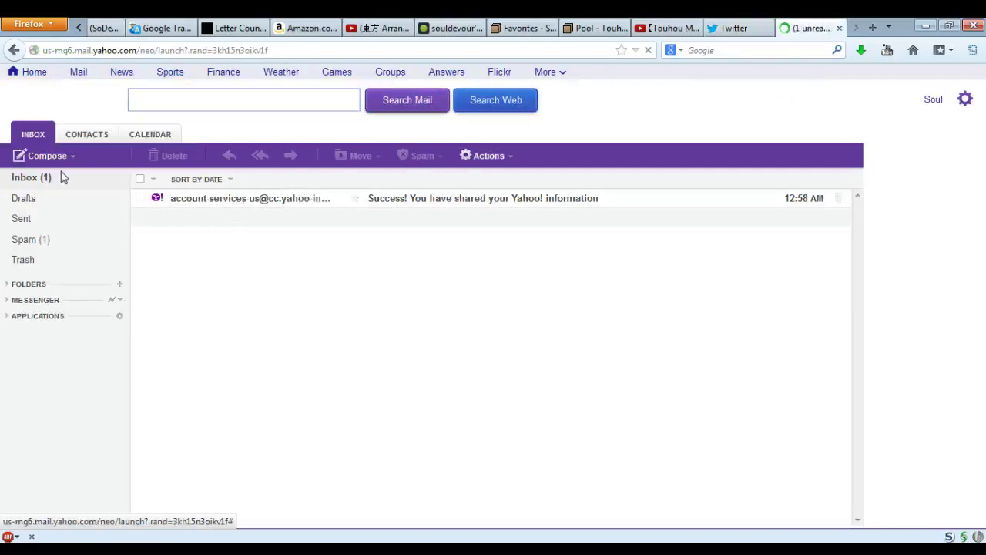
{"action": "left_click", "coordinate": [21, 240]}
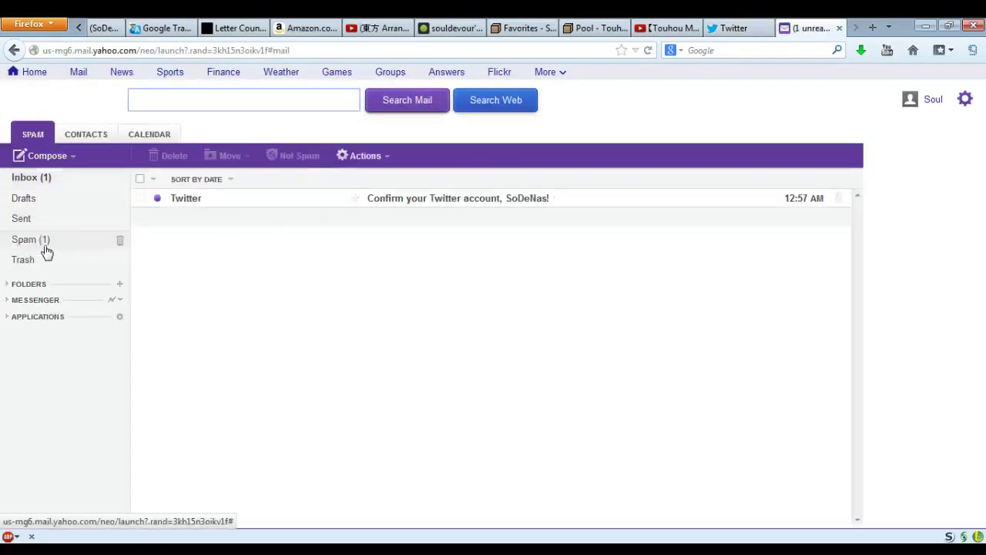
{"action": "left_click", "coordinate": [390, 198]}
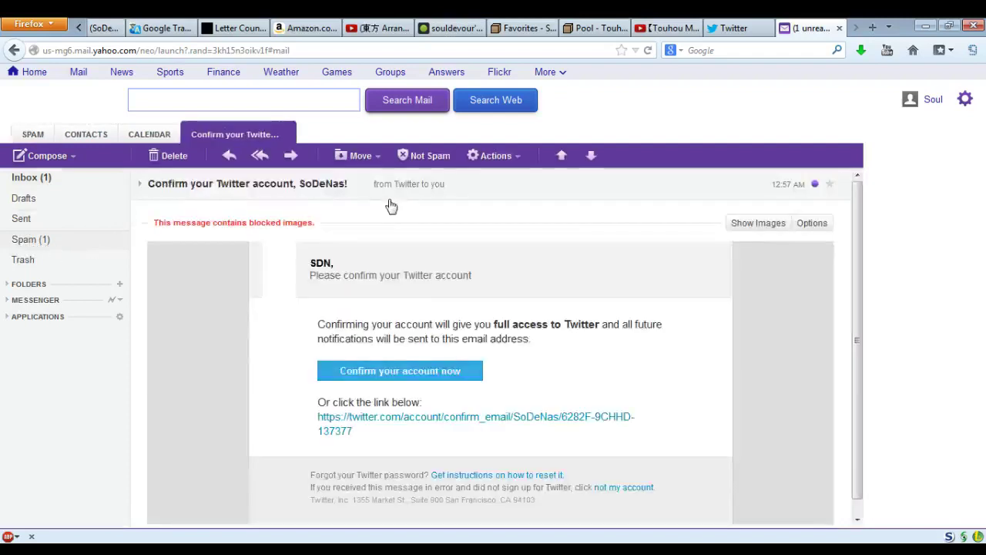
{"action": "left_click", "coordinate": [422, 417]}
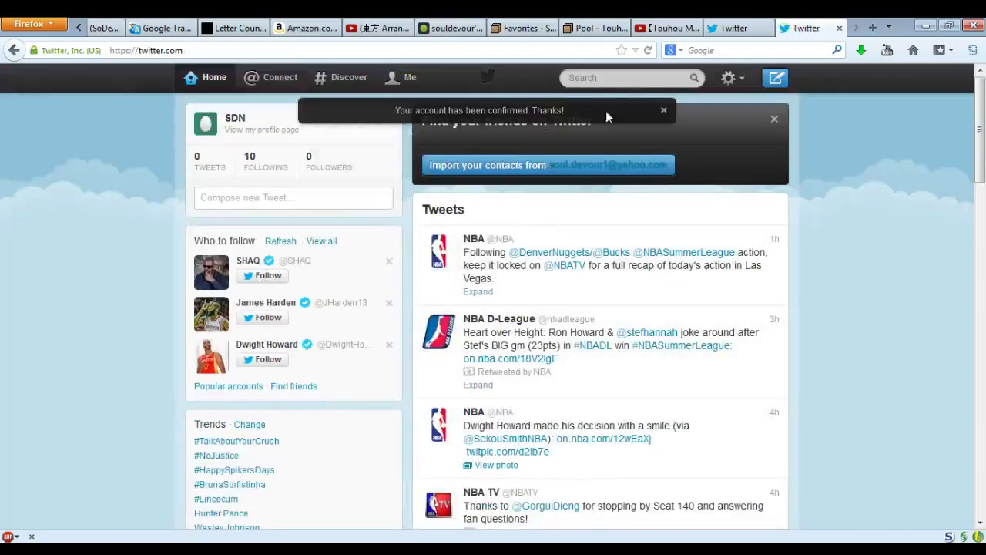
- Dismiss the confirmation notice and draft a tweet reading 'Hi, I just joined twitter. Please follow me. Thanks!'
{"action": "left_click", "coordinate": [665, 111]}
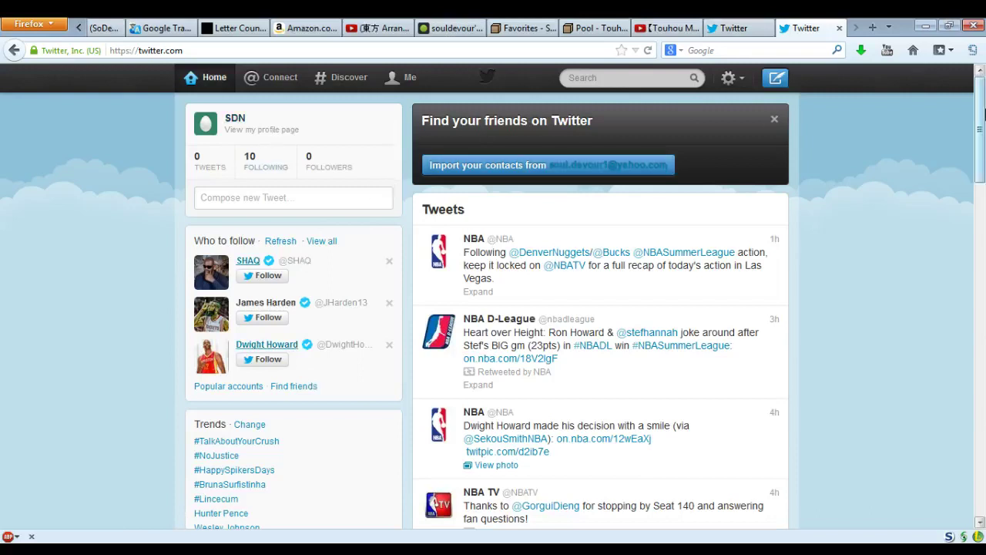
{"action": "left_click", "coordinate": [777, 83]}
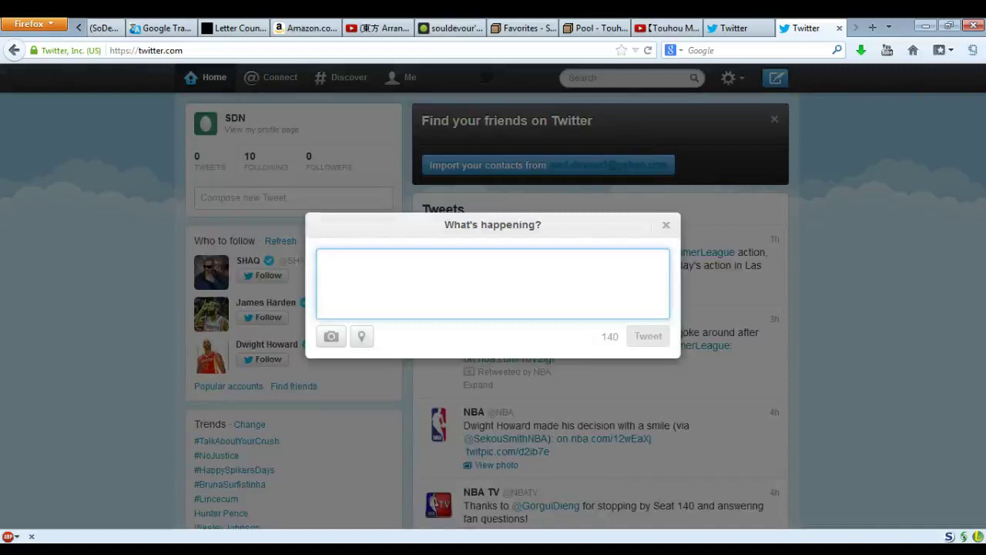
{"action": "type", "text": "Hi,"}
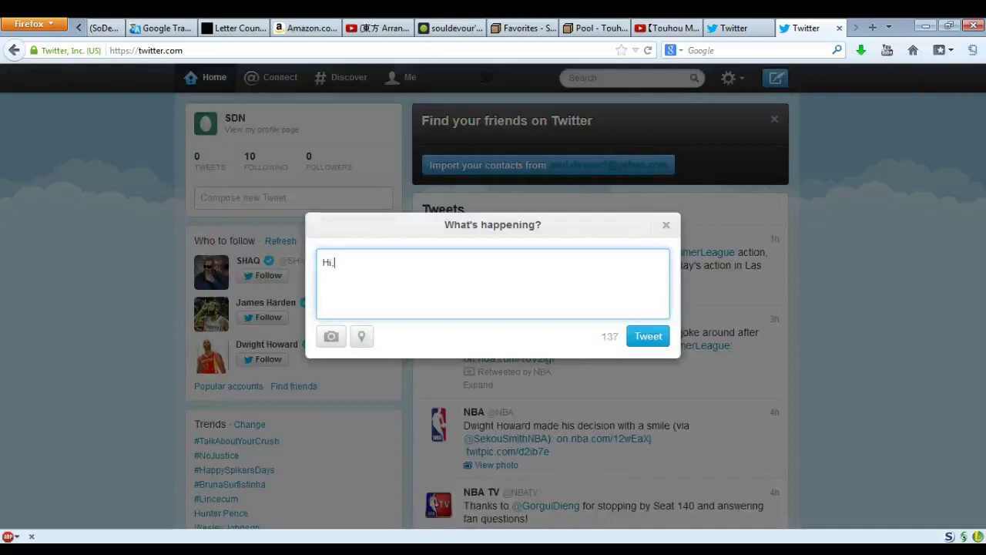
{"action": "type", "text": " I just "}
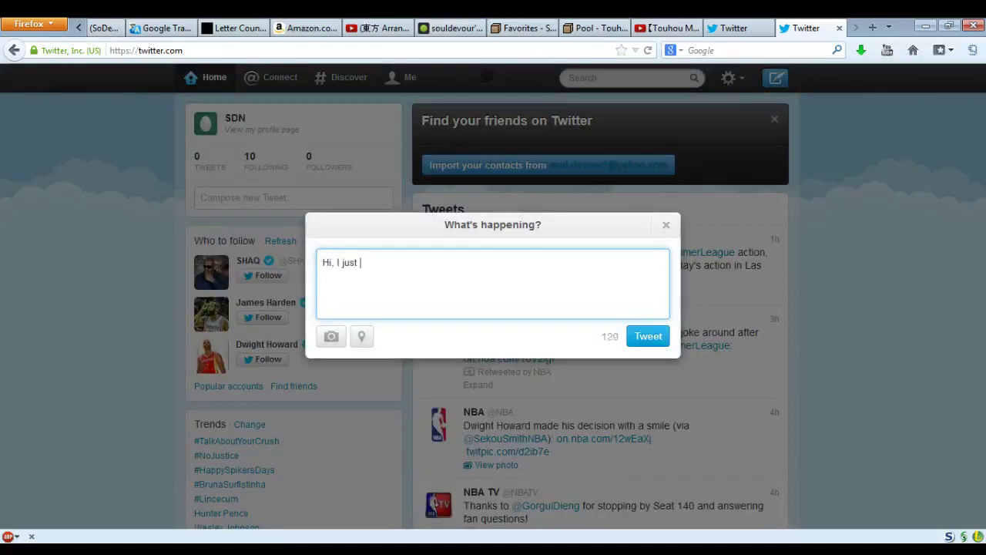
{"action": "type", "text": "joined twitter. Please follo"}
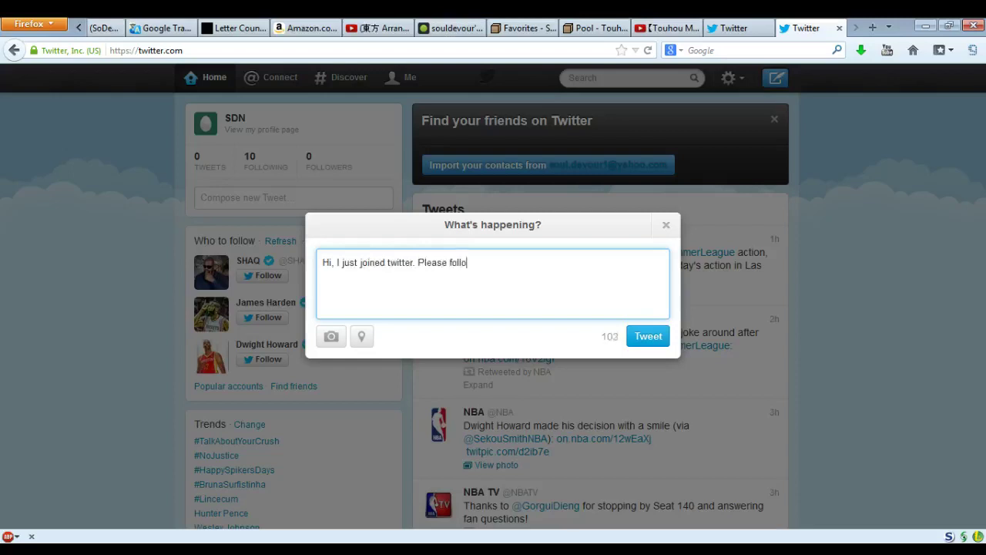
{"action": "type", "text": "w me. Thanks!"}
- Append #twitter #sports #music #tv #movies #netflix #food #obama #balloons to the tweet draft
{"action": "type", "text": "#"}
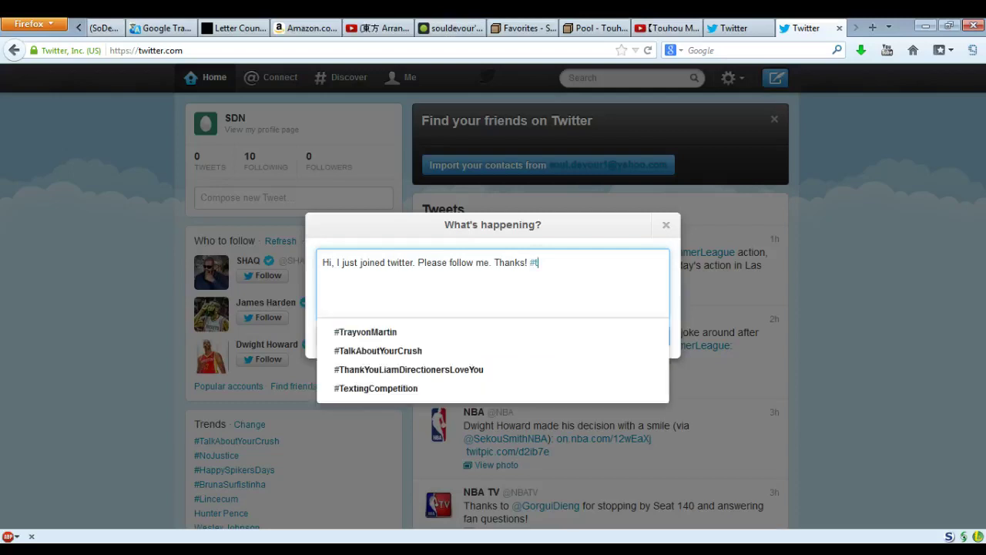
{"action": "type", "text": "twitter"}
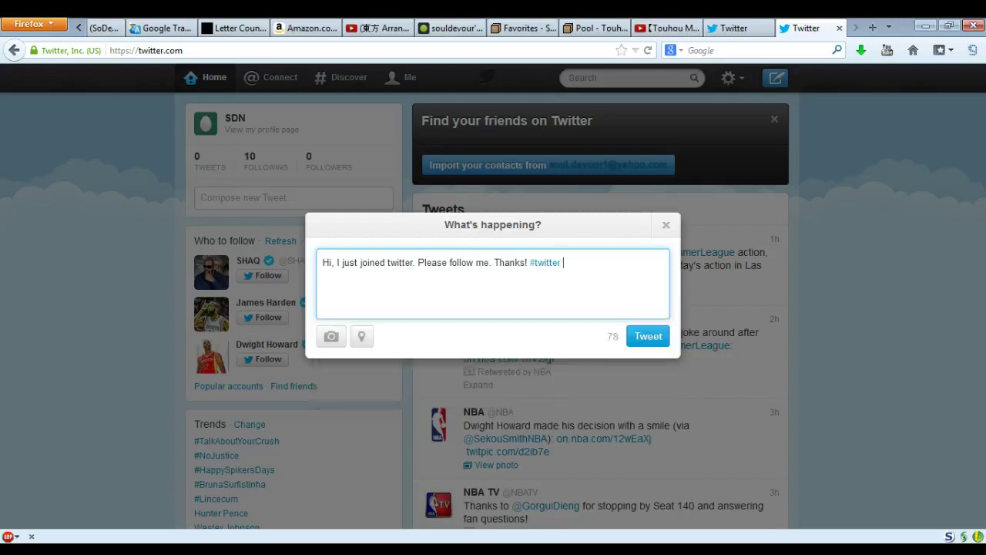
{"action": "type", "text": "#"}
{"action": "type", "text": "sports #mu"}
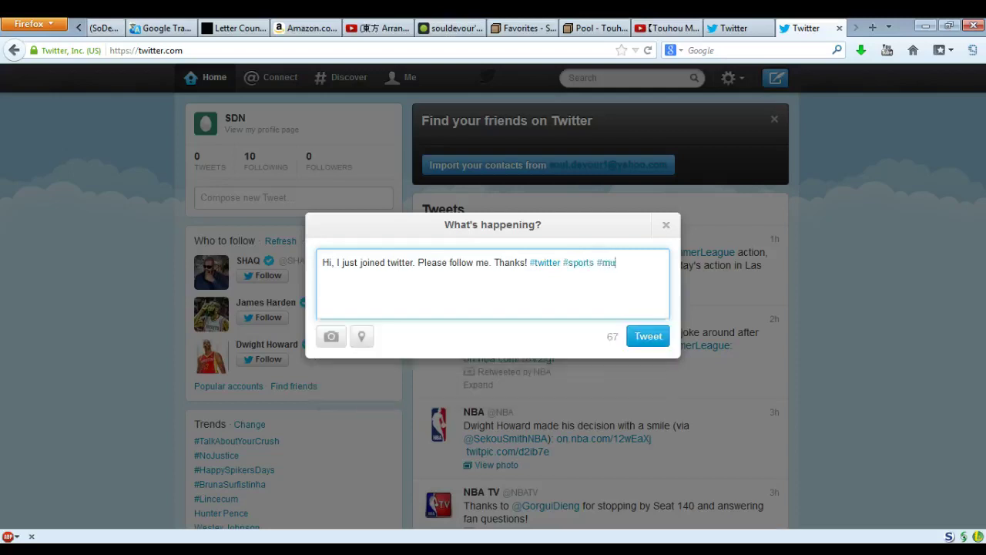
{"action": "type", "text": "sic #tv #m"}
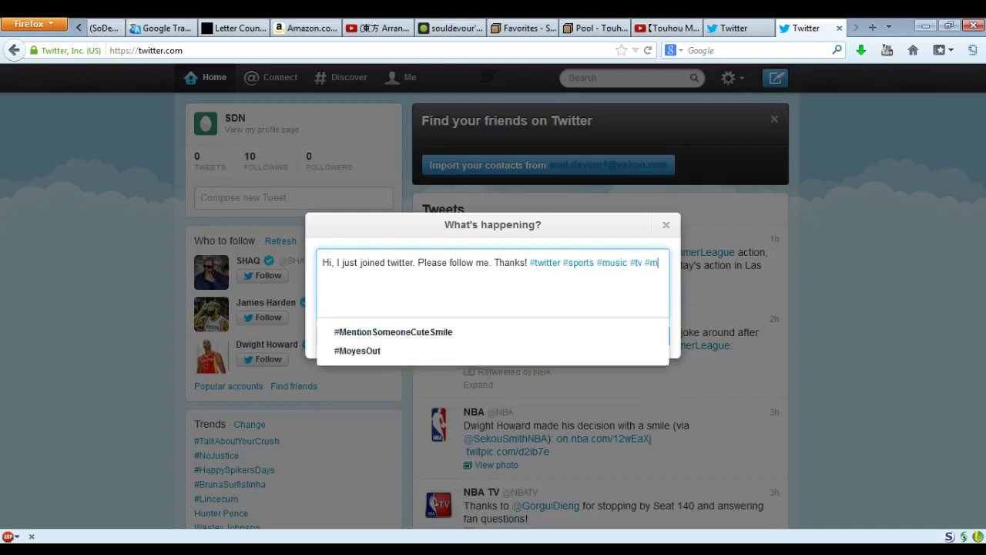
{"action": "type", "text": "ovies #"}
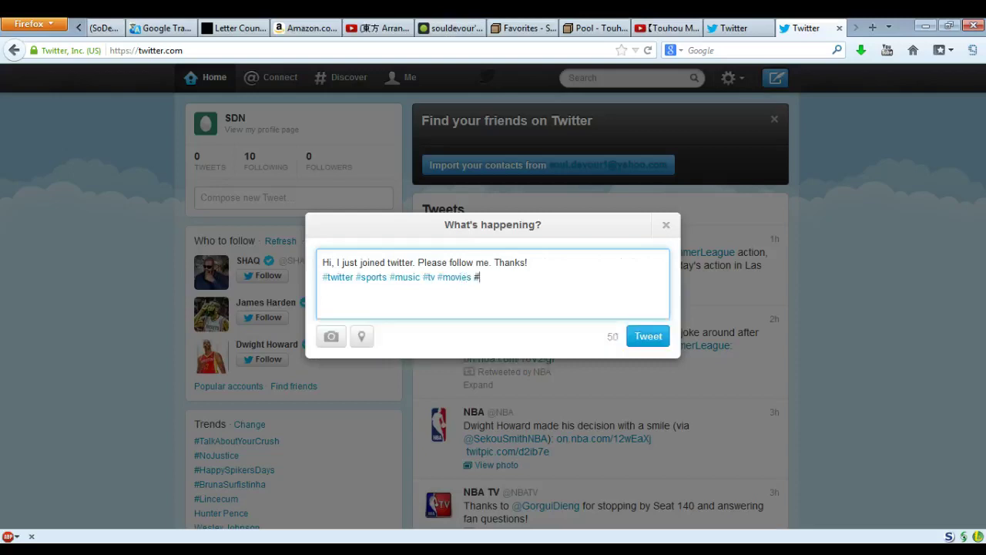
{"action": "type", "text": "netflix #food #obama"}
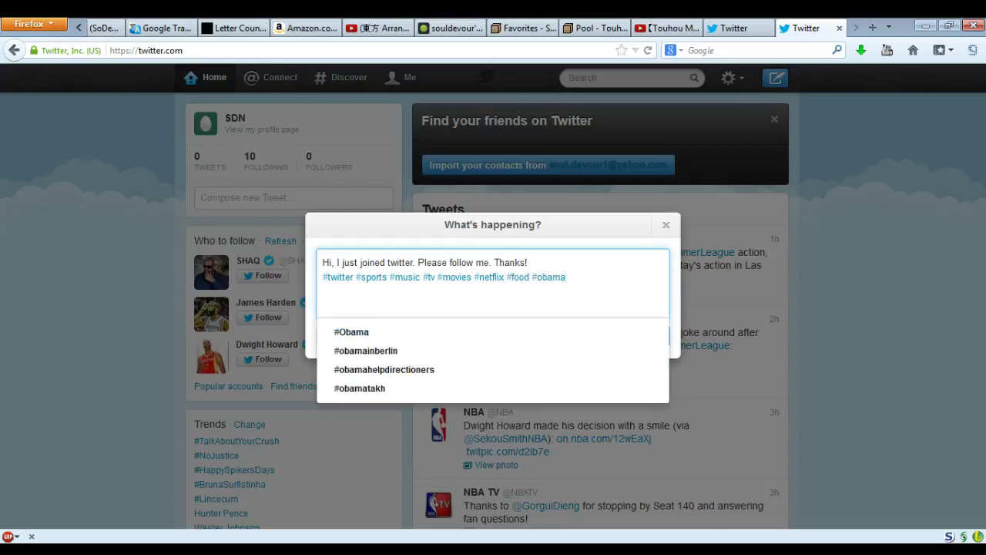
{"action": "type", "text": " #"}
{"action": "type", "text": "b"}
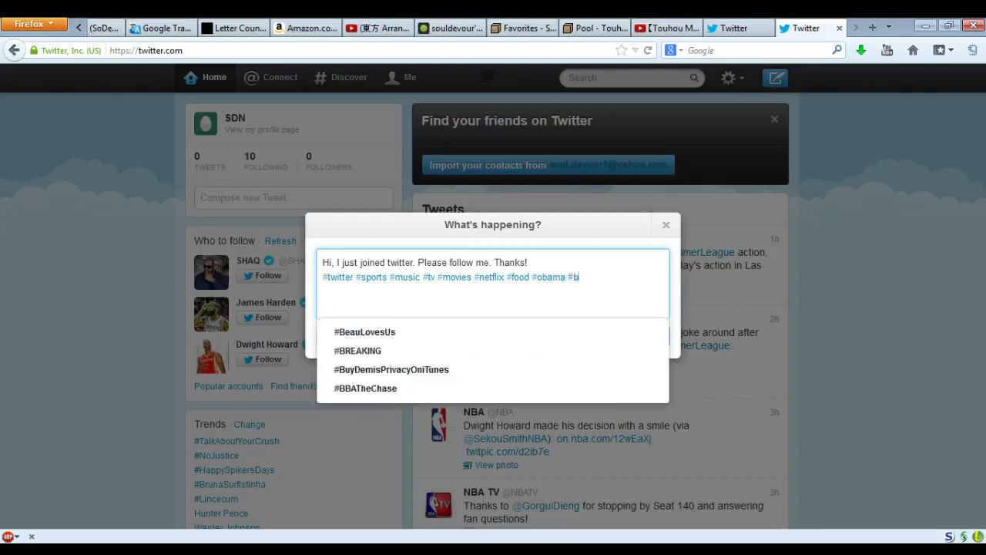
{"action": "type", "text": "alloons"}
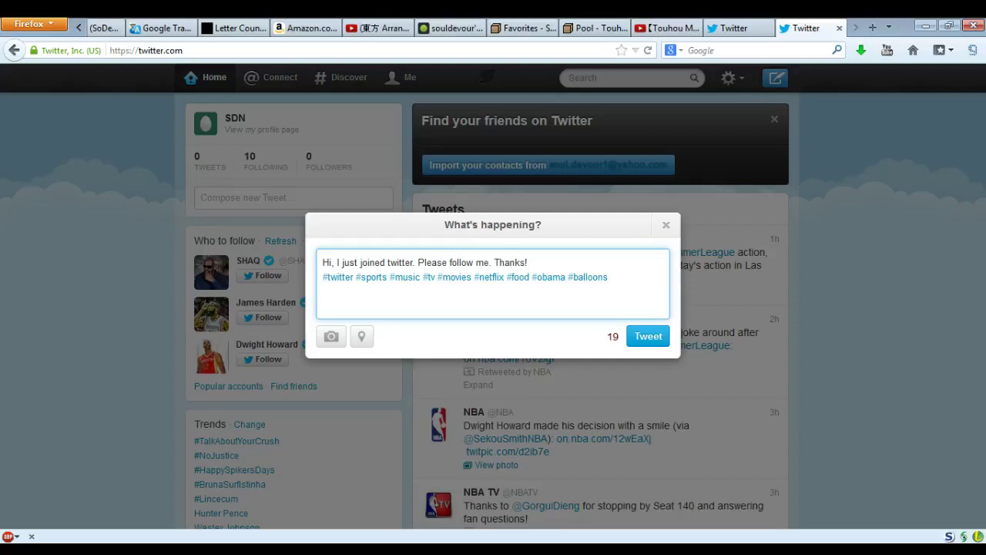
- Append amazon.com to the end of the first tweet, after #balloons
{"action": "type", "text": "amazon.com"}
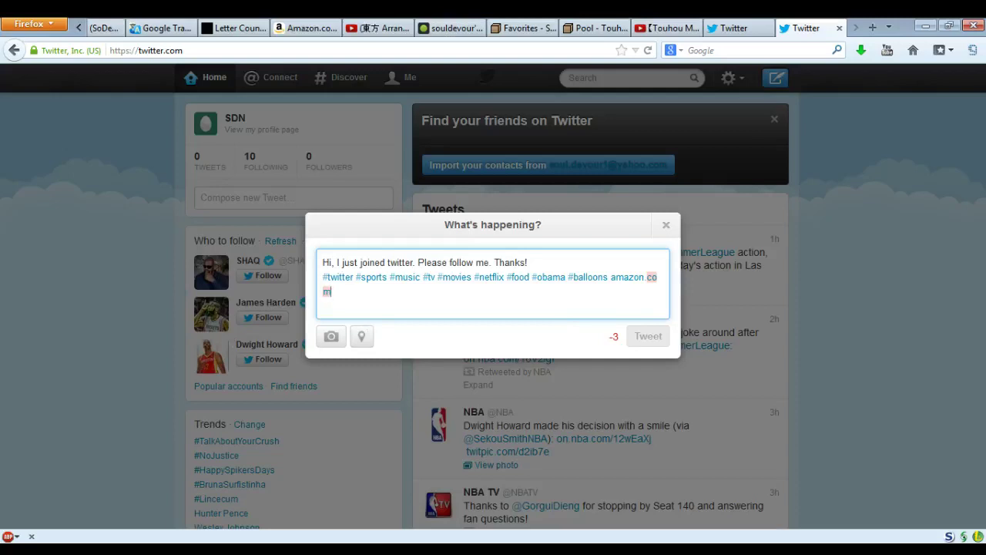
- Trim the first tweet: drop the comma after Hi, the period after 'follow me', the capital T, and #tv
{"action": "left_click", "coordinate": [331, 262]}
{"action": "key", "text": "Delete"}
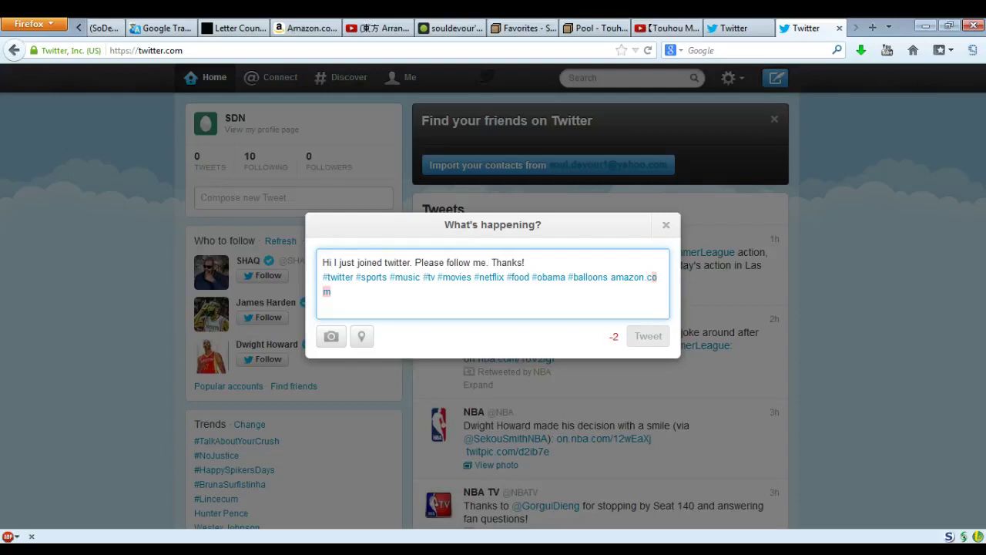
{"action": "key", "text": "BackSpace"}
{"action": "key", "text": "Delete"}
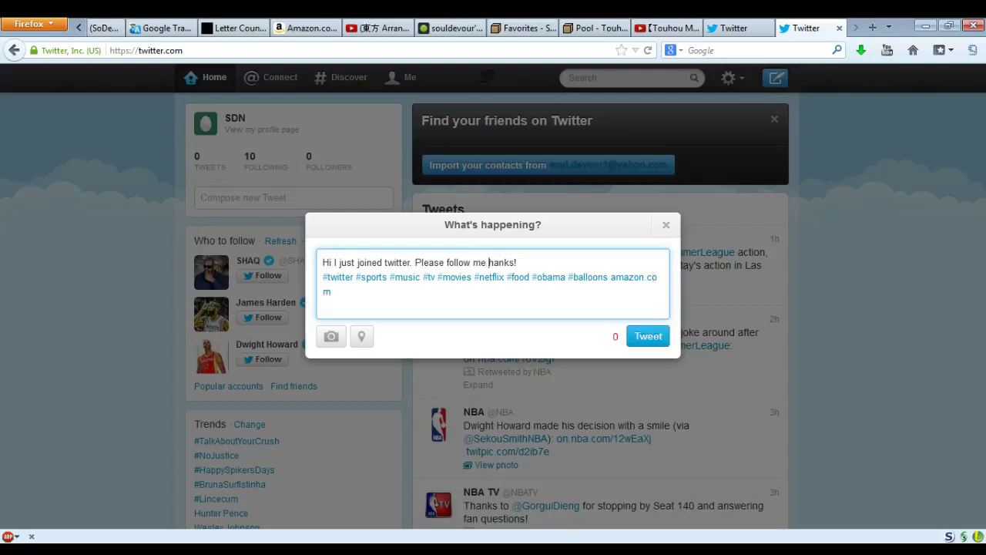
{"action": "type", "text": "t"}
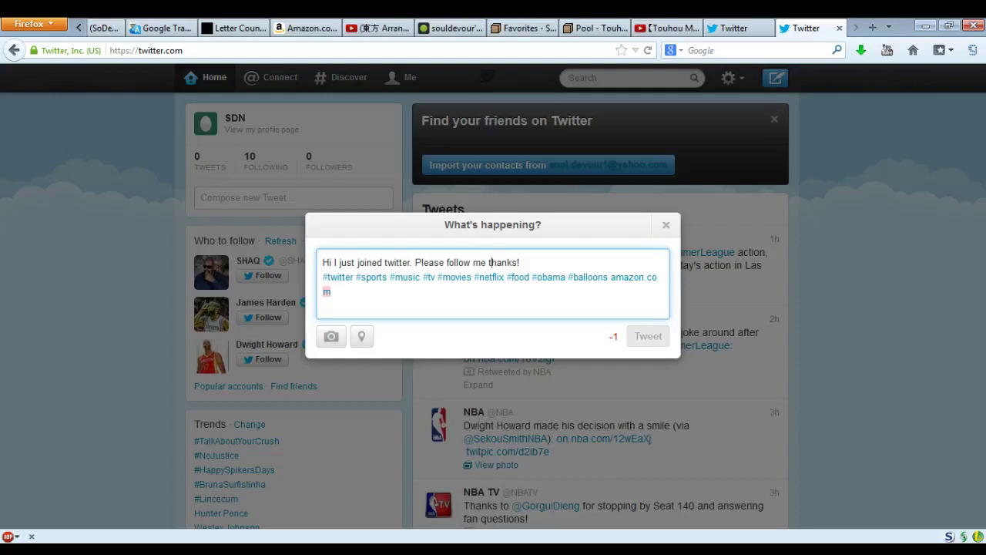
{"action": "key", "text": "BackSpace"}
{"action": "key", "text": "BackSpace"}
{"action": "key", "text": "BackSpace"}
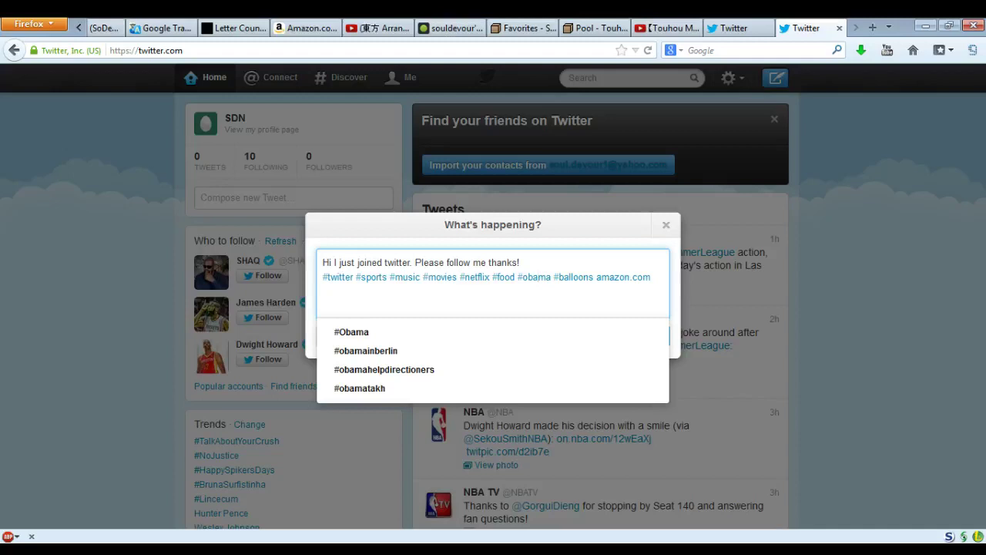
- Dismiss the #Obama and #NetFlix suggestions and post the trimmed first tweet
{"action": "left_click", "coordinate": [467, 277]}
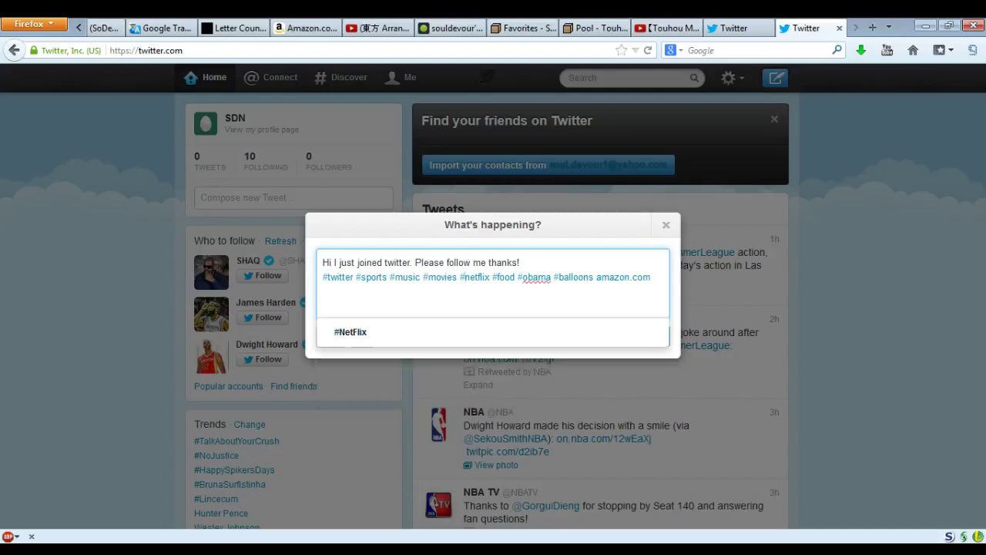
{"action": "left_click", "coordinate": [516, 261]}
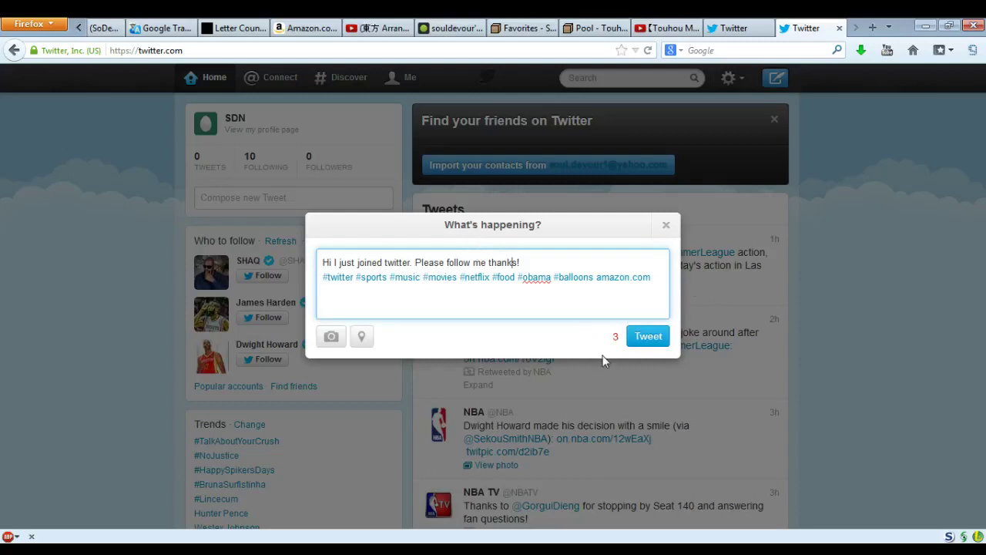
{"action": "left_click", "coordinate": [646, 338]}
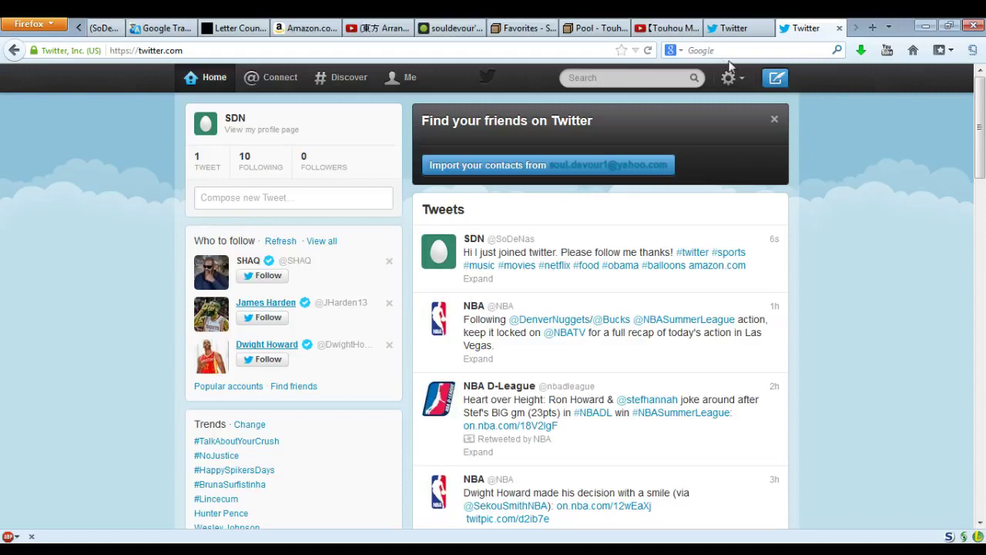
- Start a new, empty tweet from the compose button at top right
{"action": "left_click", "coordinate": [776, 78]}
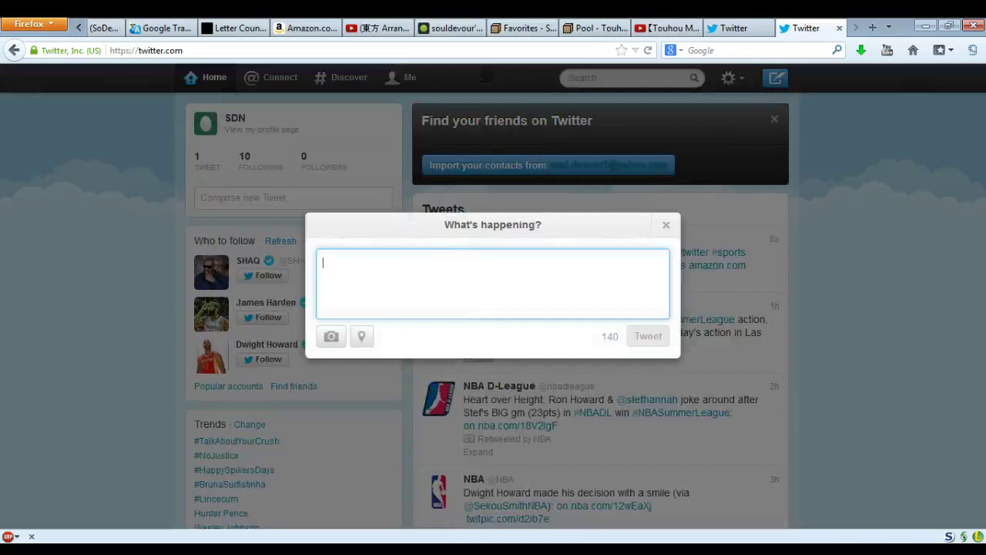
- Type 'I just took a number #2!' followed by #twitter #austinpowers #bathroom #feces
{"action": "type", "text": "I jus"}
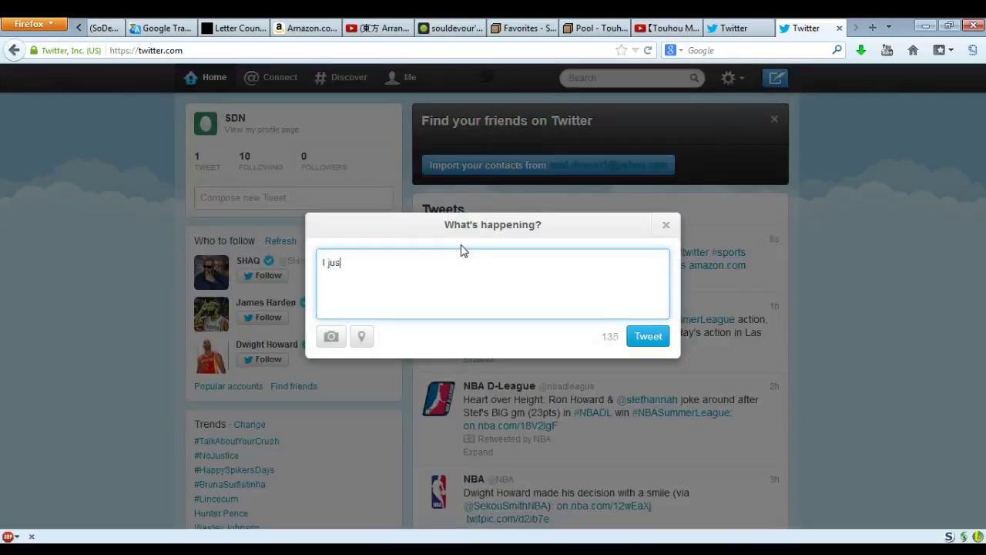
{"action": "type", "text": "t took a number #2!"}
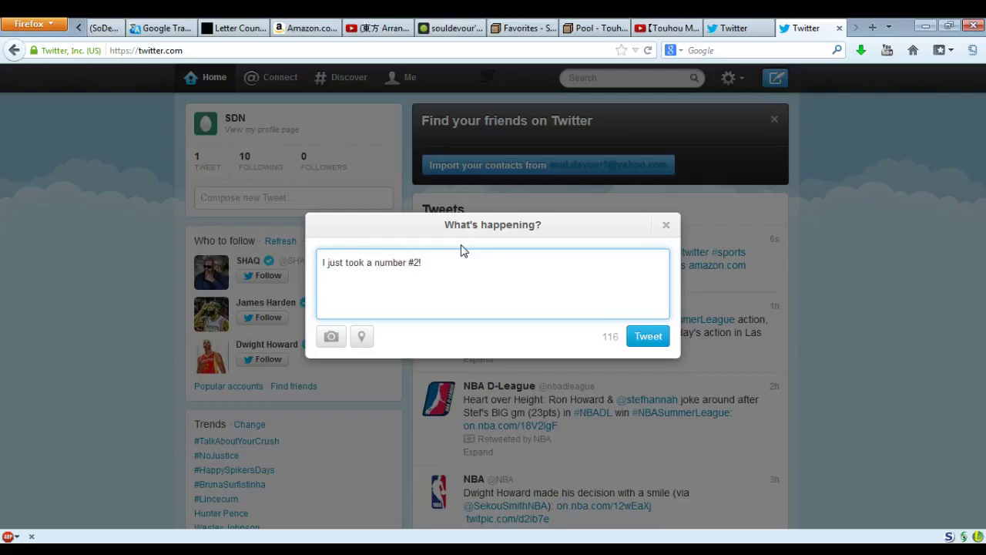
{"action": "type", "text": " #twitter #austi"}
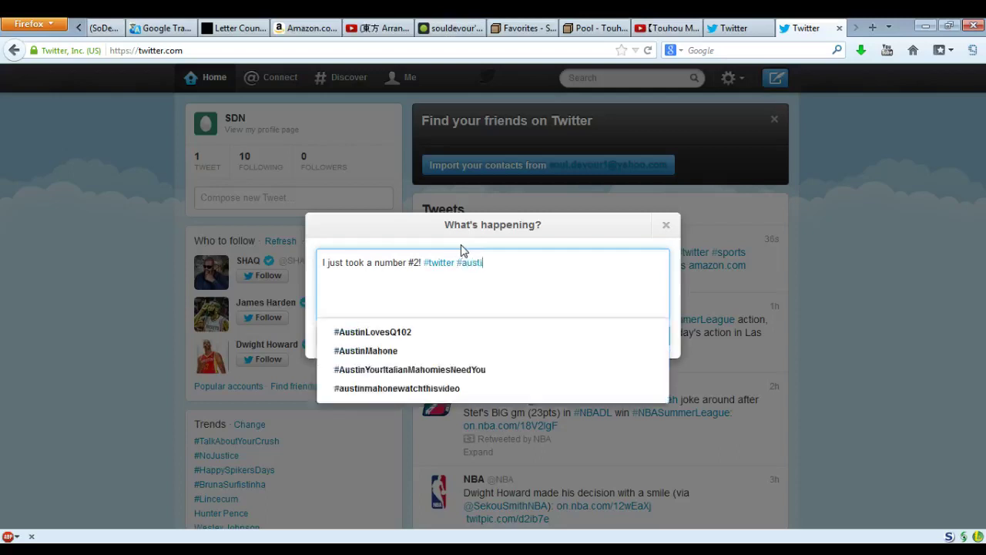
{"action": "type", "text": "npowers "}
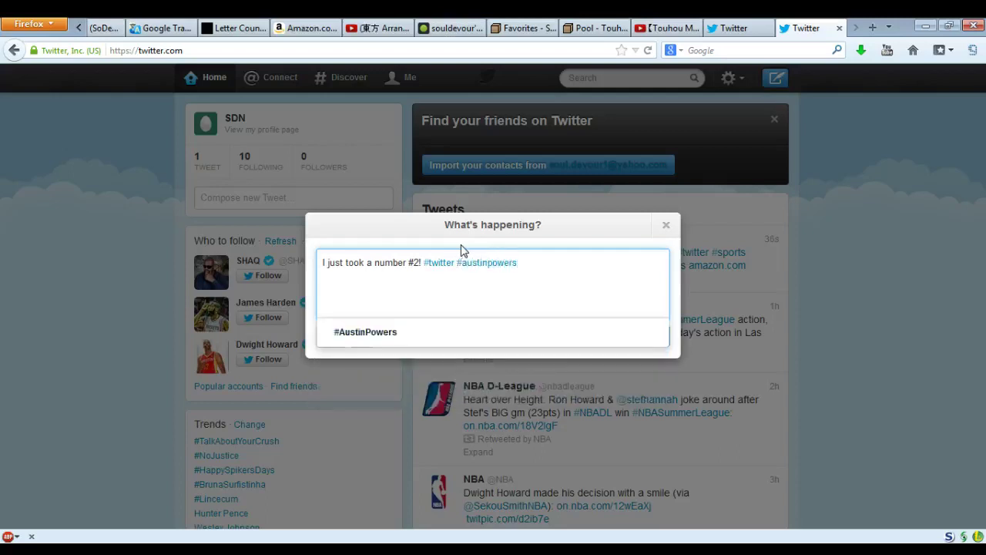
{"action": "type", "text": "#"}
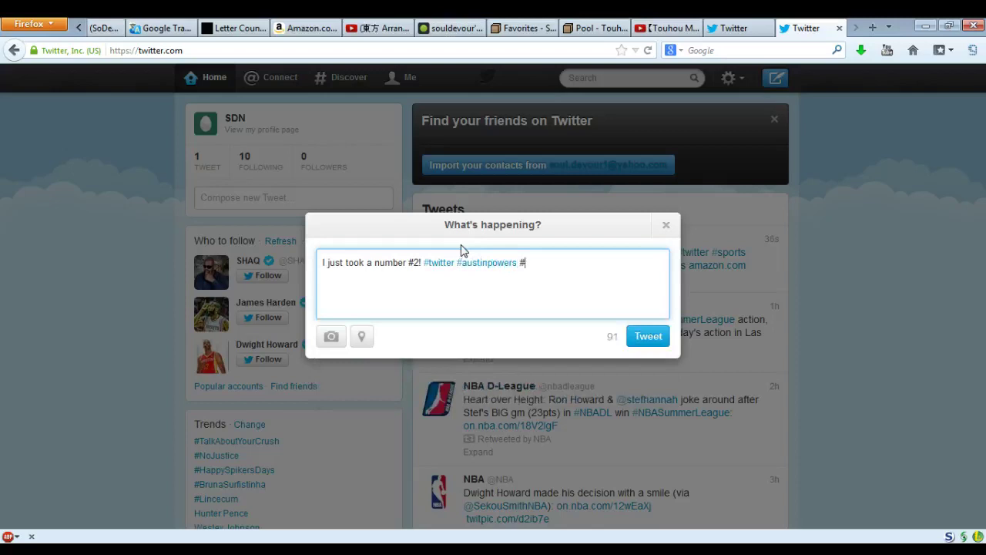
{"action": "type", "text": "bathroom #feces"}
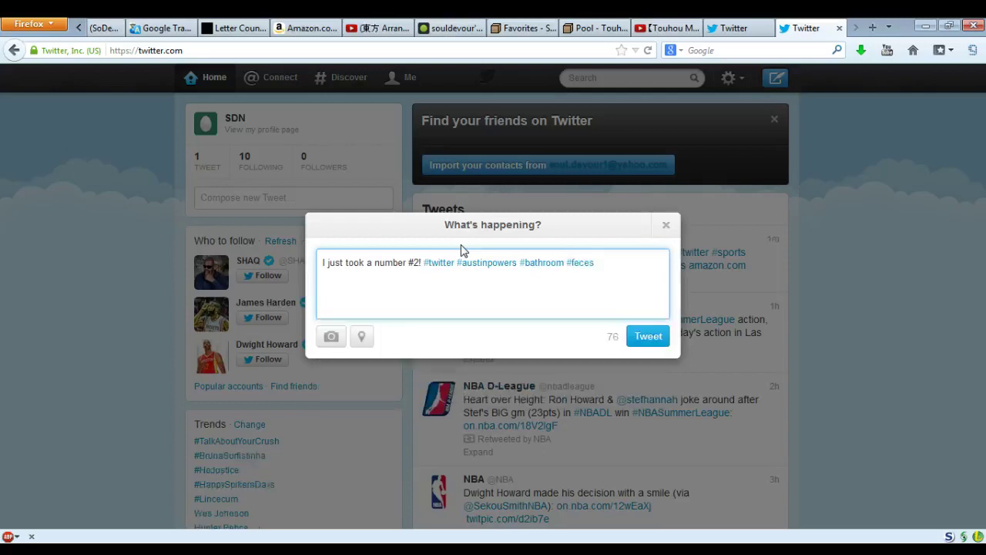
- Replace #feces with #washhands #flush #turnoutthelights #LOLMETS and post the second tweet
{"action": "key", "text": "BackSpace"}
{"action": "key", "text": "BackSpace"}
{"action": "key", "text": "BackSpace"}
{"action": "key", "text": "BackSpace"}
{"action": "key", "text": "BackSpace"}
{"action": "key", "text": "BackSpace"}
{"action": "type", "text": "#"}
{"action": "type", "text": "poop"}
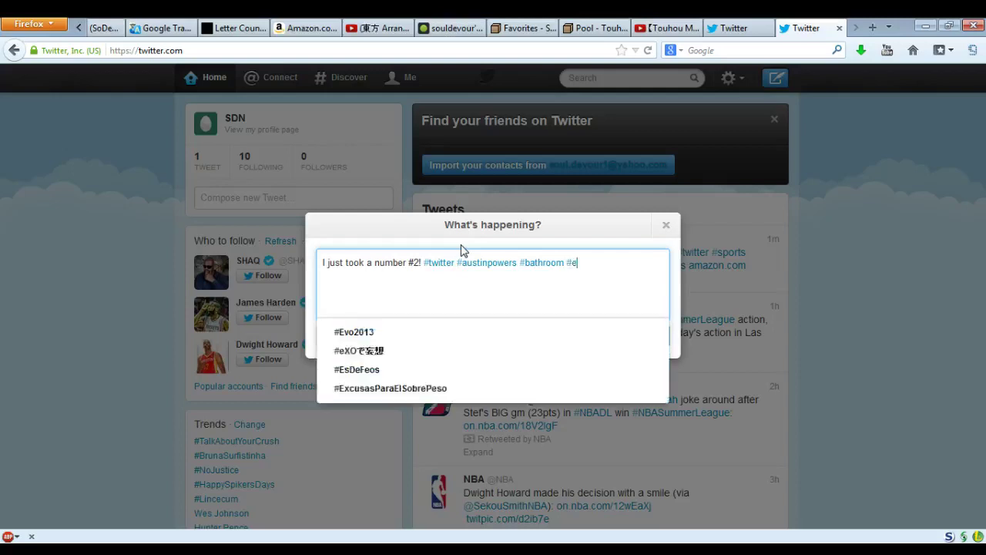
{"action": "key", "text": "BackSpace"}
{"action": "key", "text": "BackSpace"}
{"action": "key", "text": "BackSpace"}
{"action": "key", "text": "BackSpace"}
{"action": "type", "text": "washhands"}
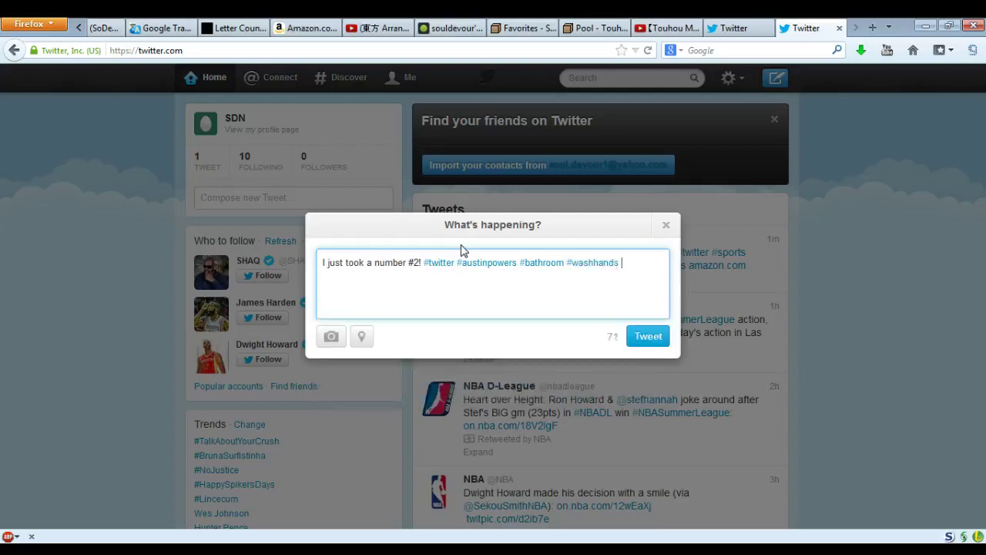
{"action": "type", "text": " #flush #turn"}
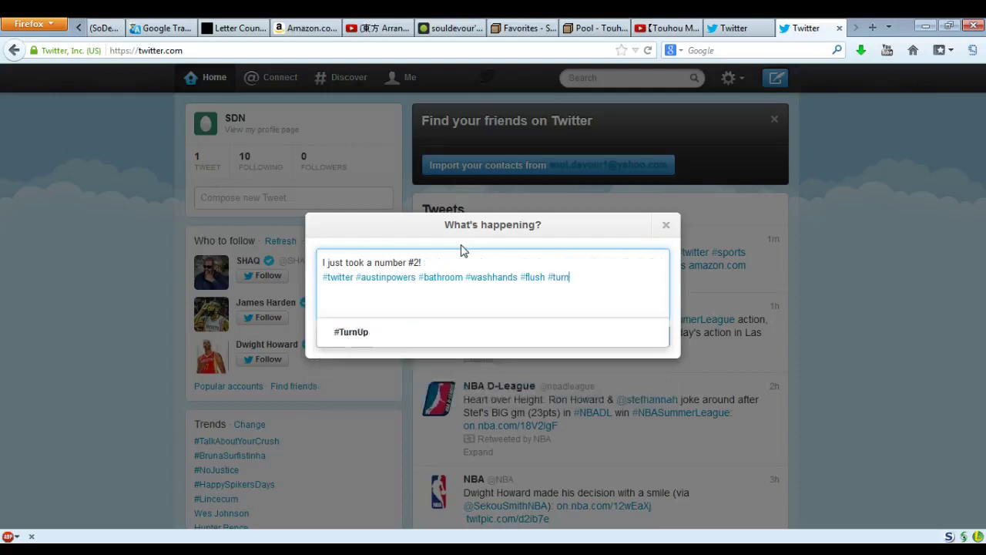
{"action": "type", "text": "outthelig"}
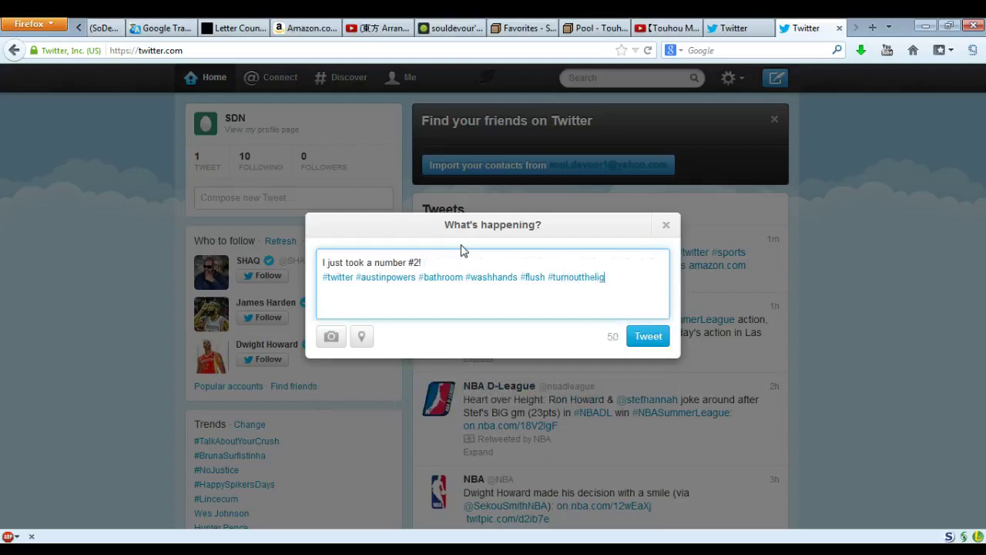
{"action": "type", "text": "hts #LOLMETS"}
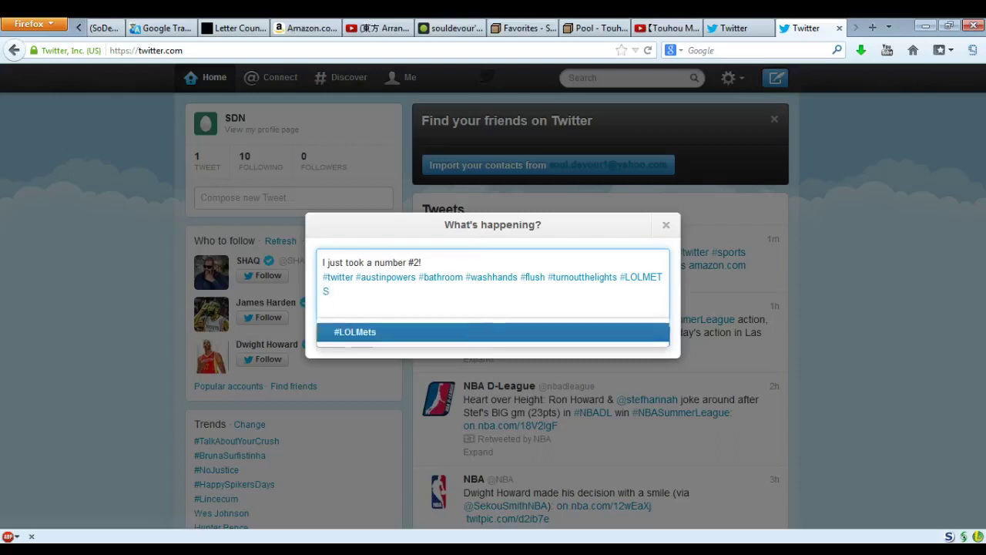
{"action": "left_click", "coordinate": [478, 278]}
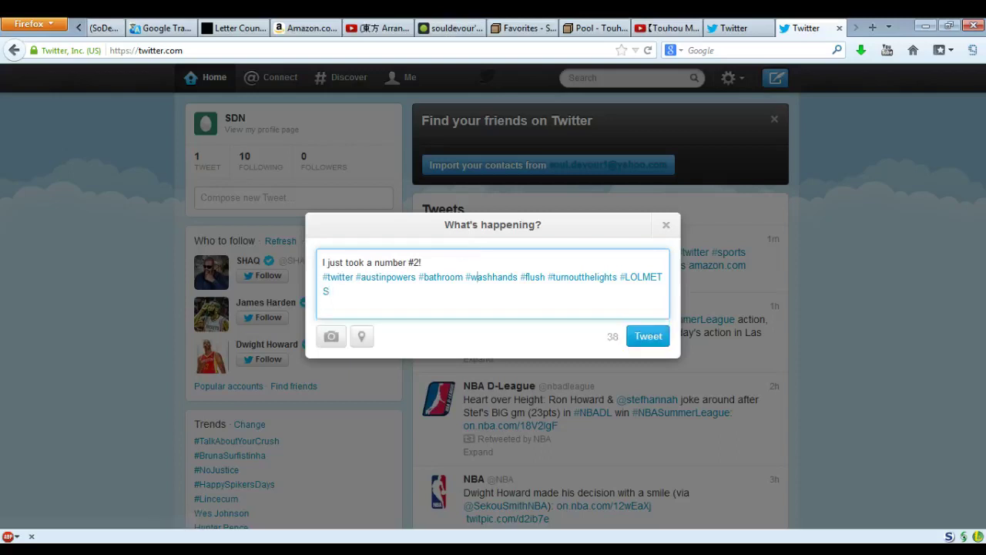
{"action": "left_click", "coordinate": [656, 339]}
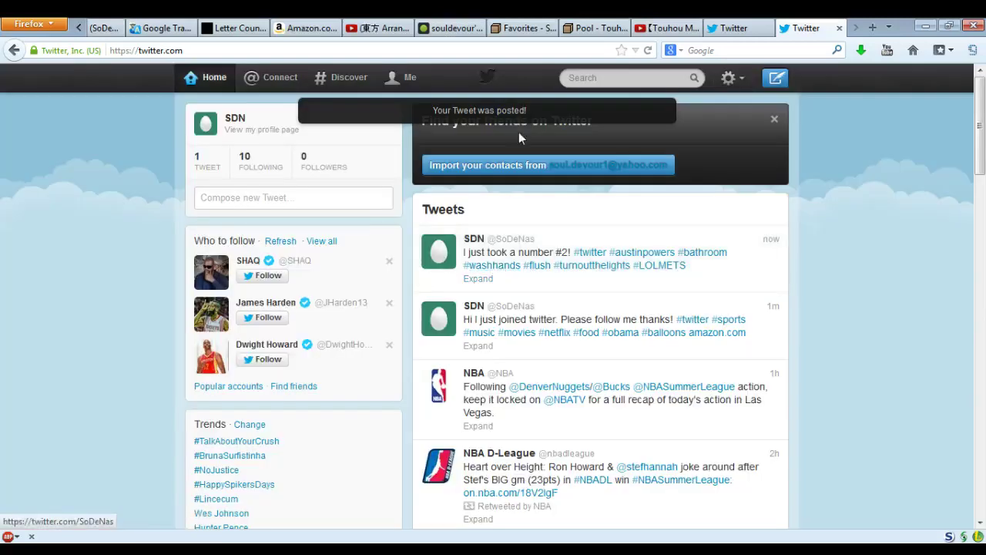